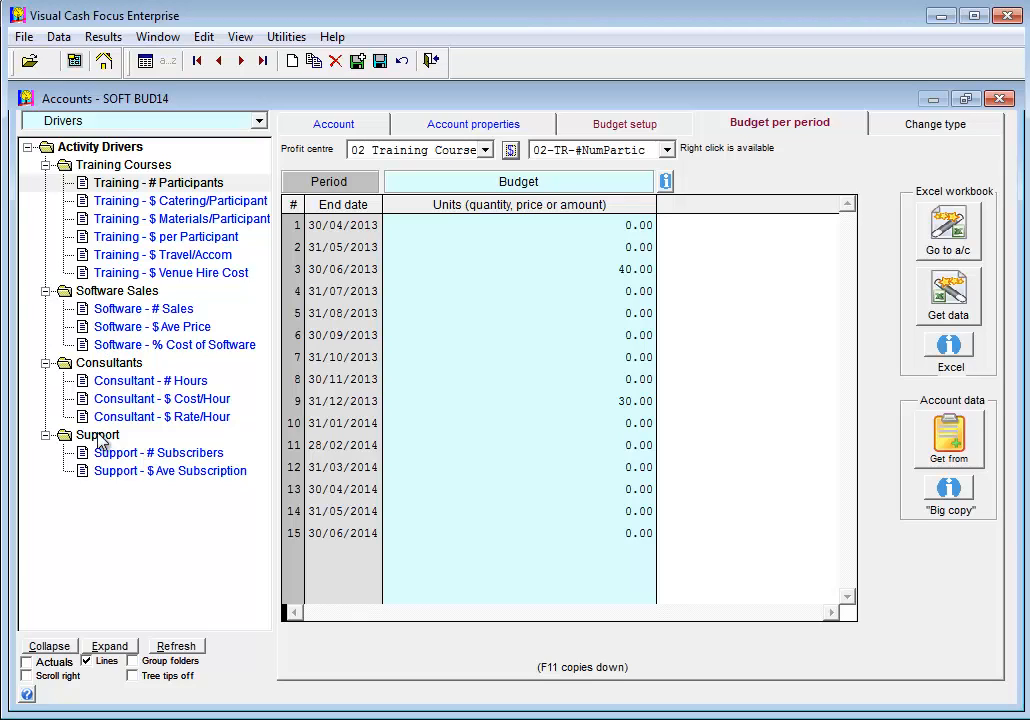
Step: Review the per-period budgets of the training catering, materials, per-participant price, travel and venue hire drivers
{"action": "left_click", "coordinate": [168, 201]}
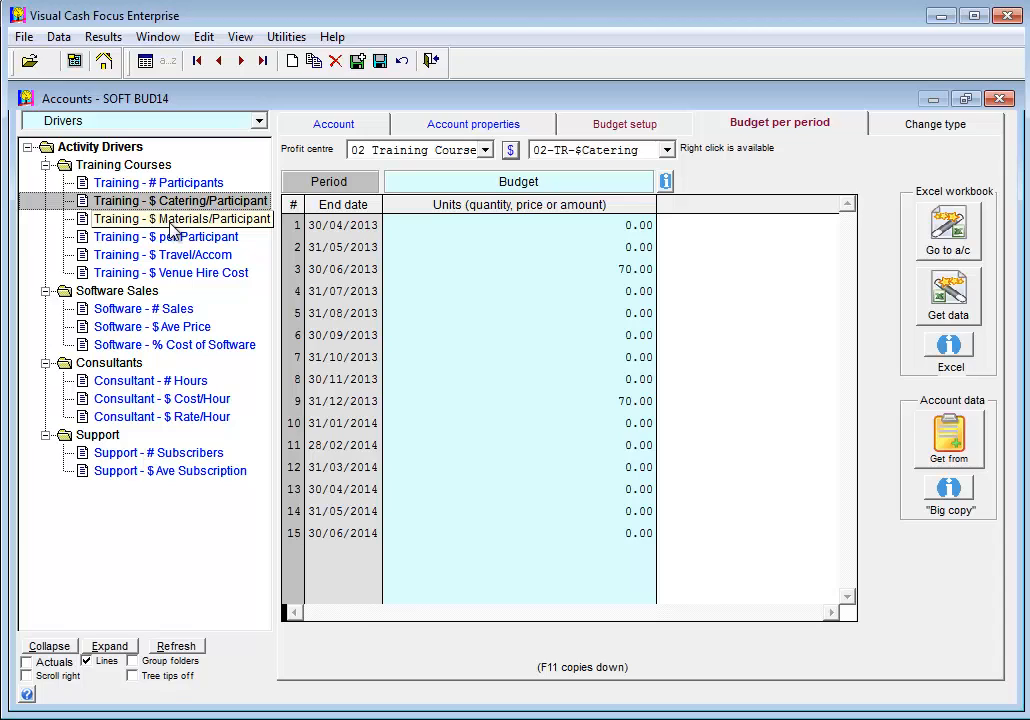
{"action": "left_click", "coordinate": [173, 221]}
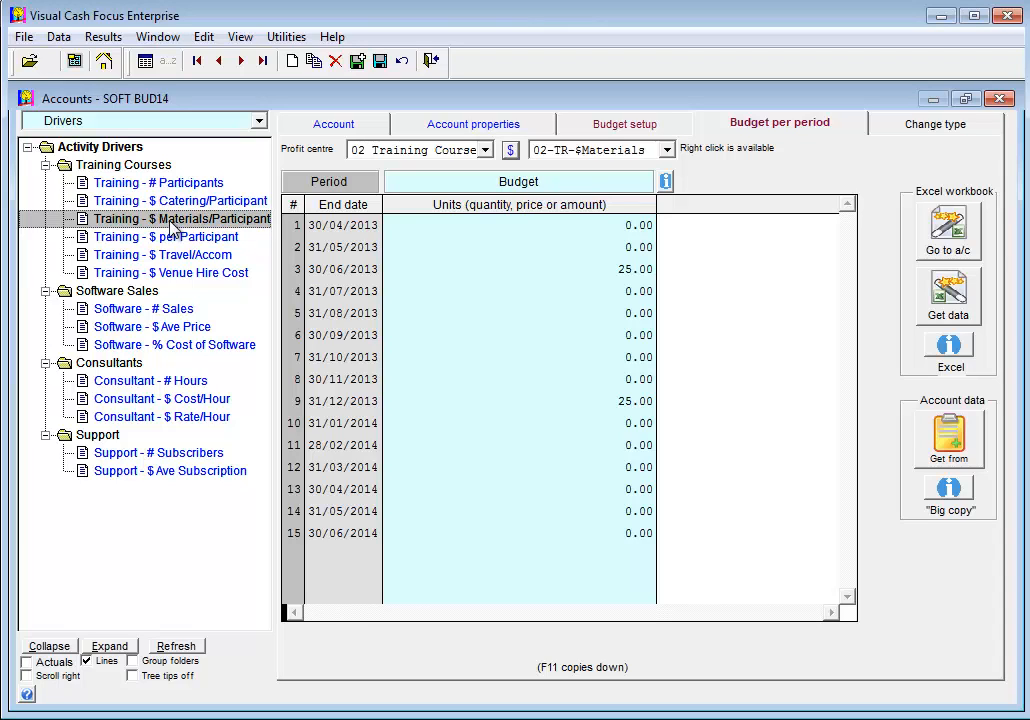
{"action": "left_click", "coordinate": [174, 238]}
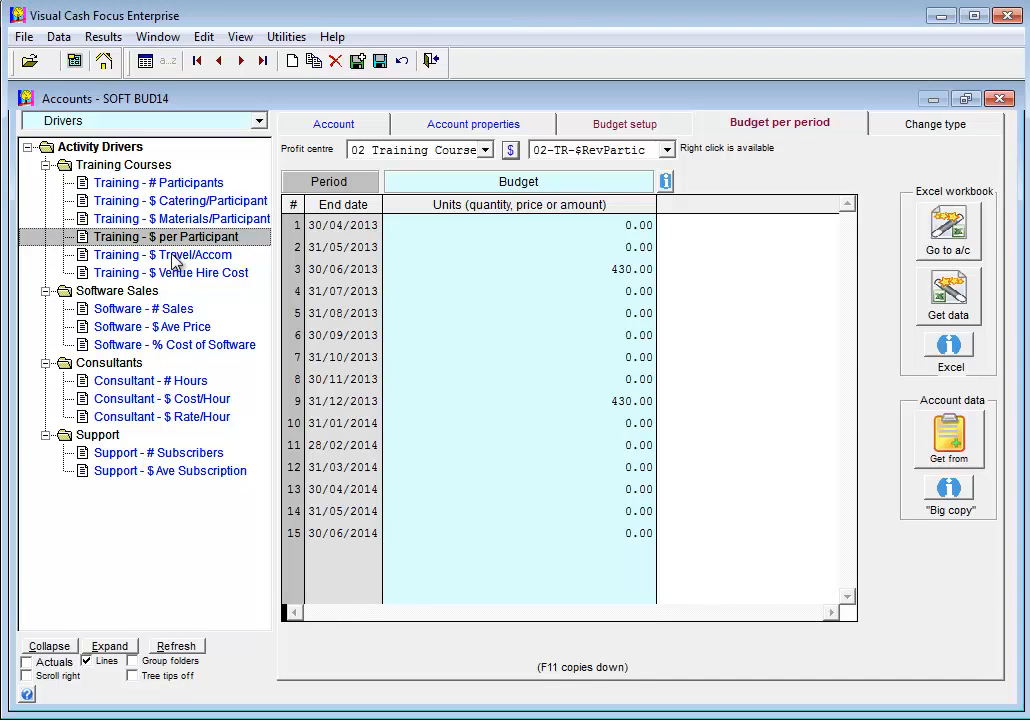
{"action": "left_click", "coordinate": [171, 254]}
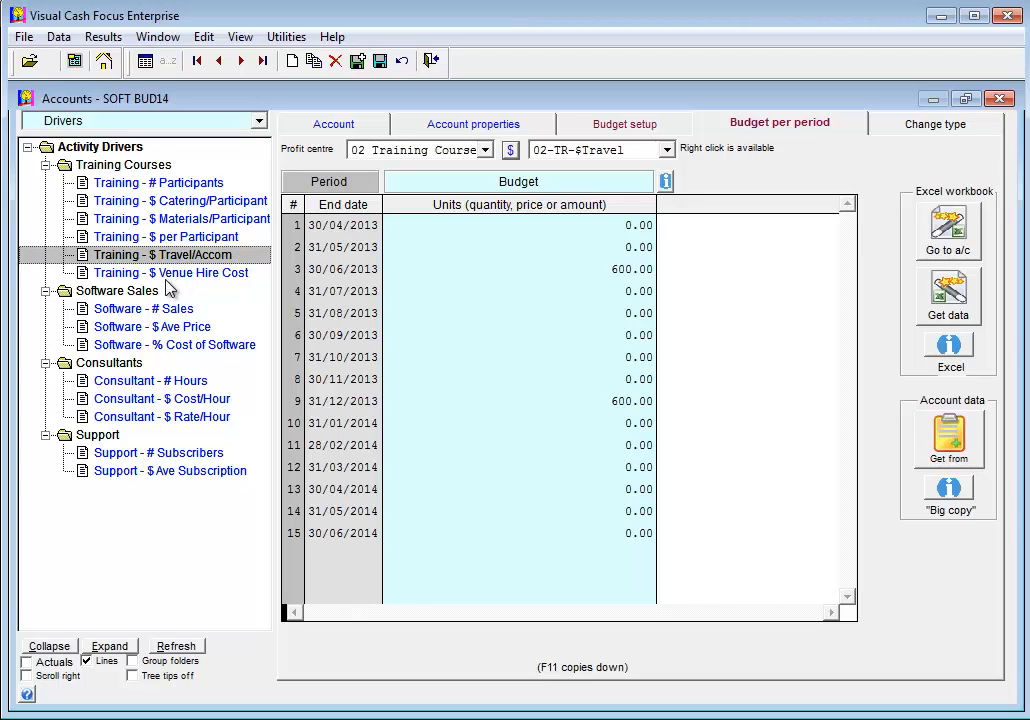
{"action": "left_click", "coordinate": [167, 272]}
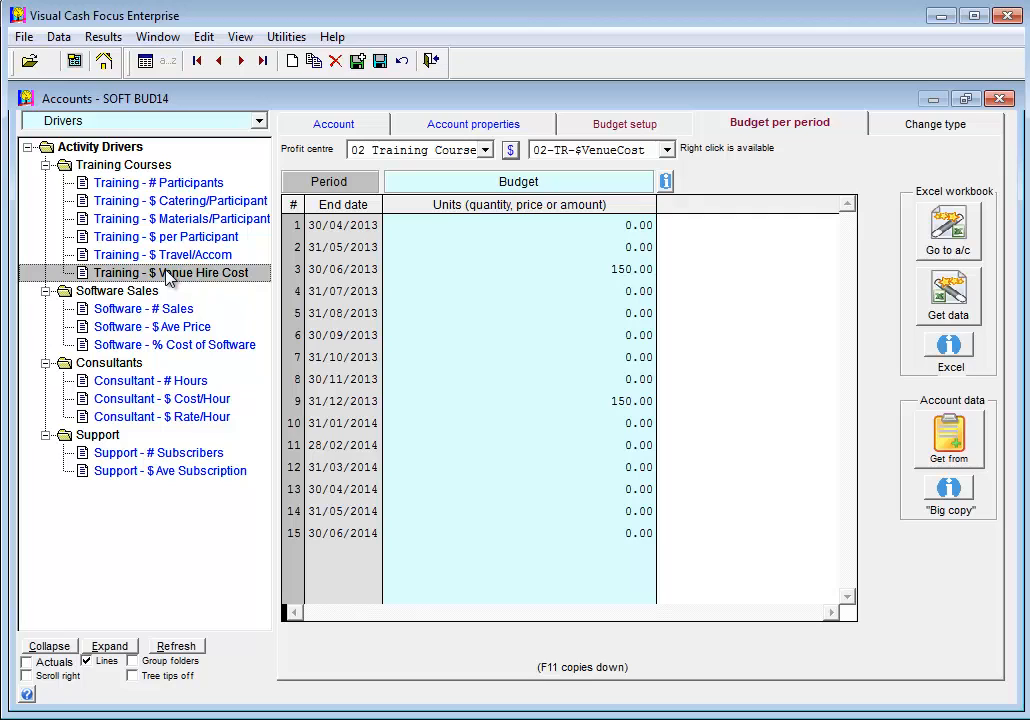
Step: Open the Excel workbook linked to the Training - # Participants driver and show its Drivers sheet
{"action": "left_click", "coordinate": [160, 182]}
{"action": "left_click", "coordinate": [938, 248]}
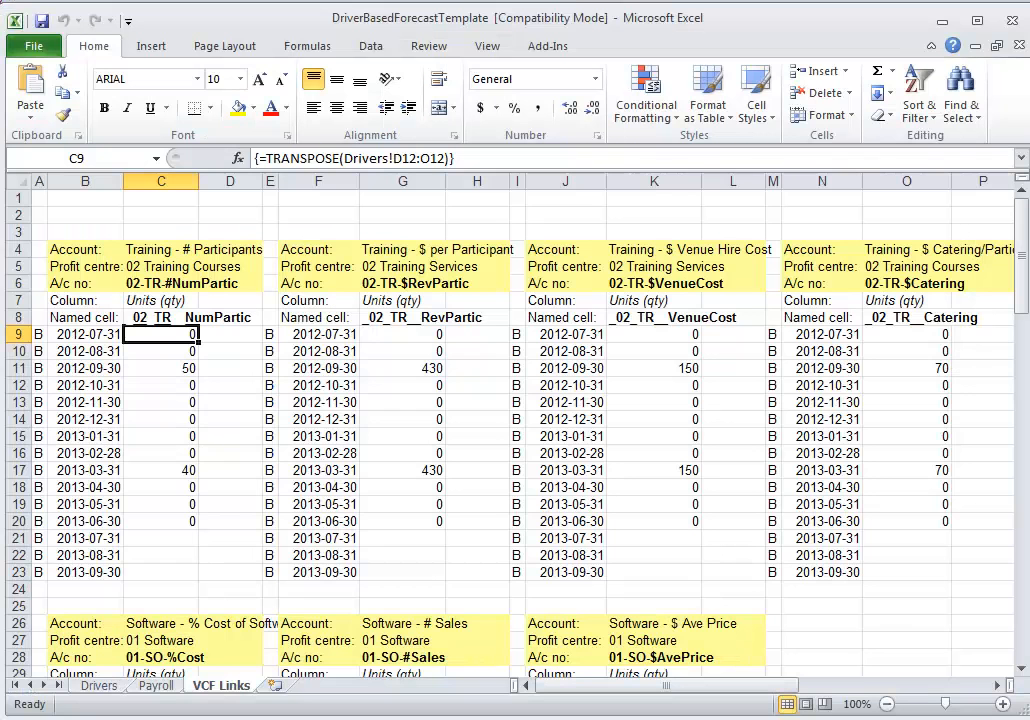
{"action": "left_click", "coordinate": [112, 688]}
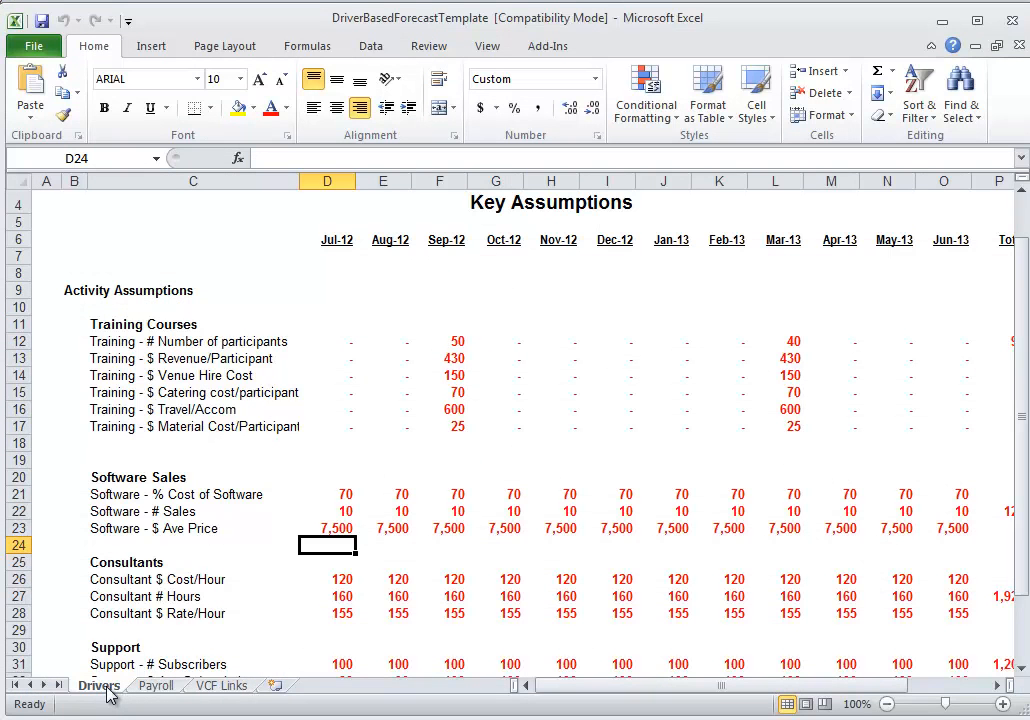
Step: Set the number of training participants to 40 for Sep-12 and 50 for Mar-13
{"action": "left_click", "coordinate": [446, 343]}
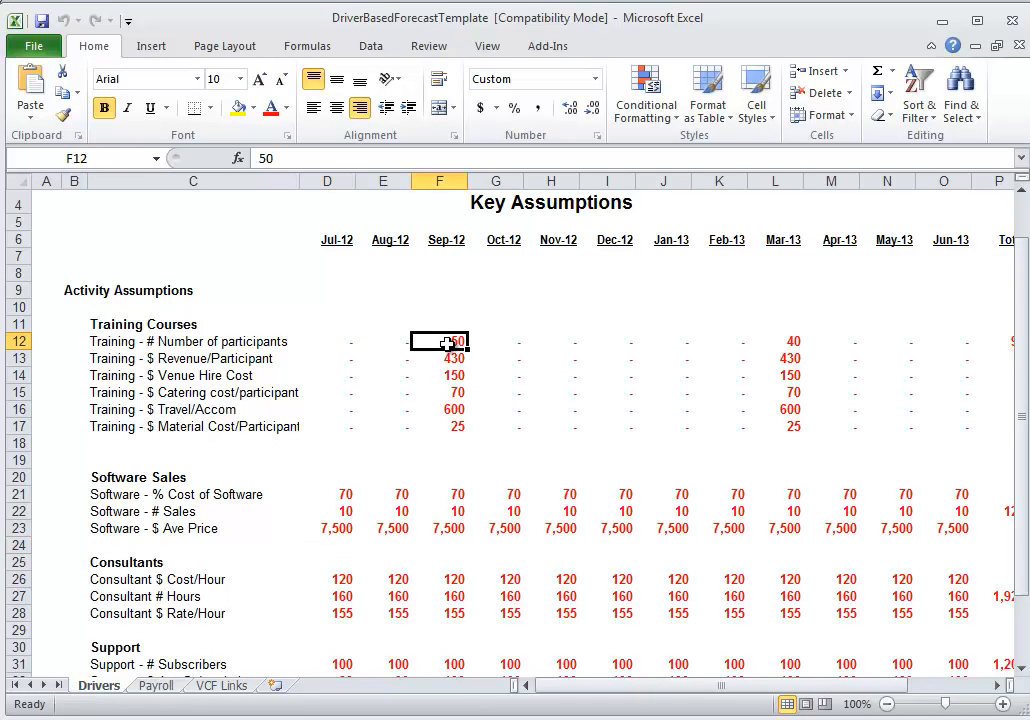
{"action": "type", "text": "40"}
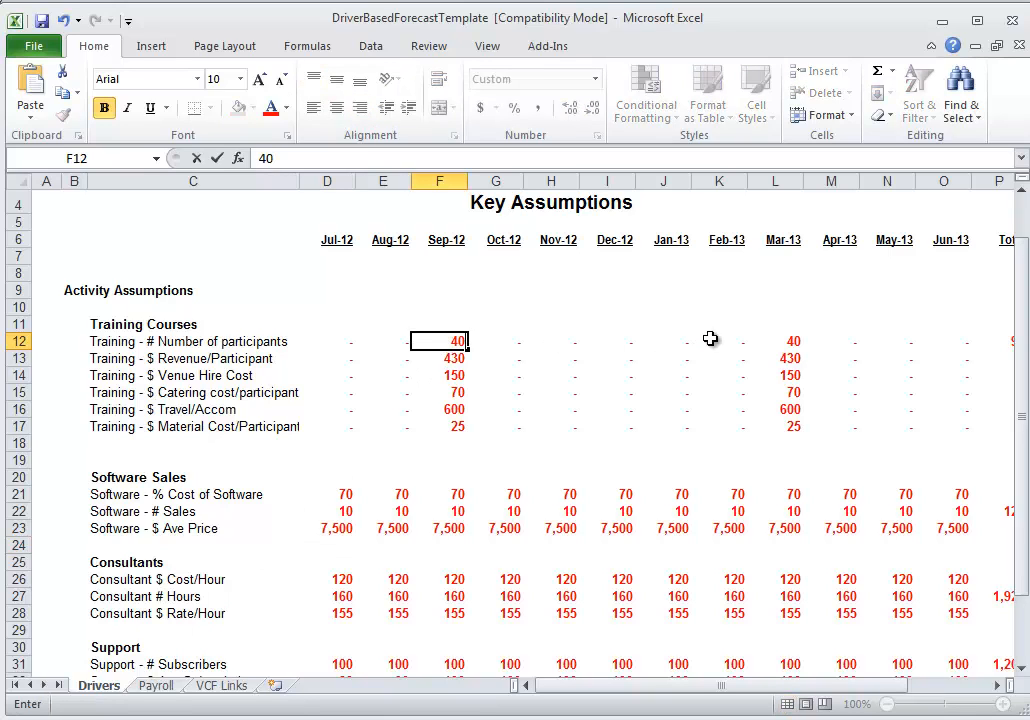
{"action": "left_click", "coordinate": [786, 341]}
{"action": "type", "text": "50"}
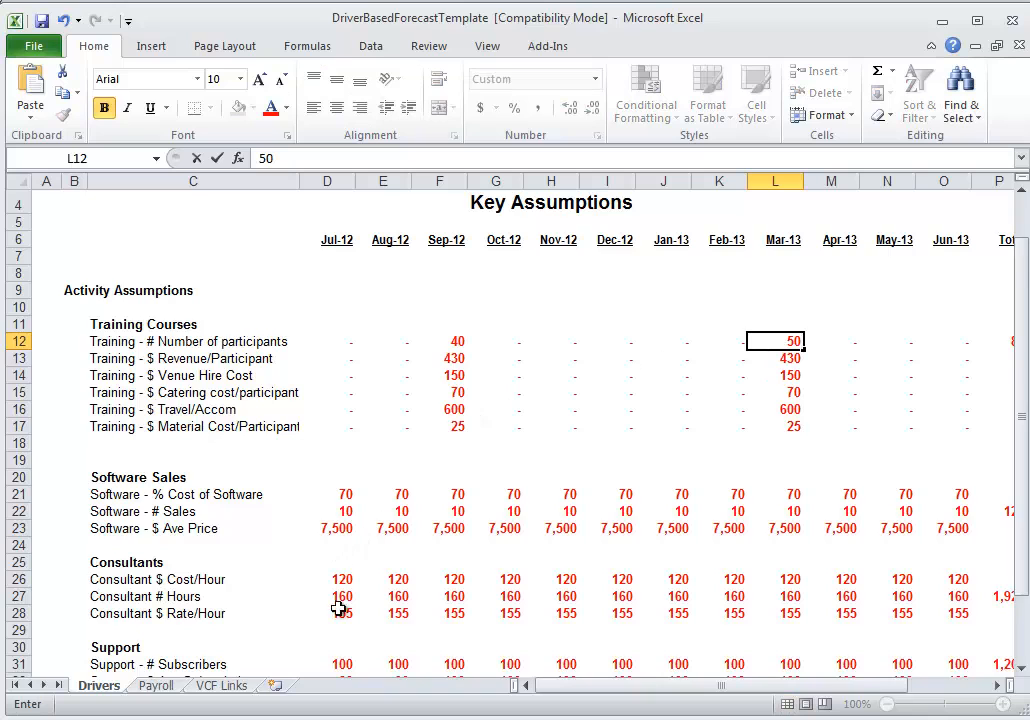
Step: Set Support - $ Ave Subscription to 95 for every month from Sep-12 to Jun-13
{"action": "scroll", "coordinate": [360, 608], "scroll_direction": "down", "scroll_amount": 1}
{"action": "left_click", "coordinate": [457, 625]}
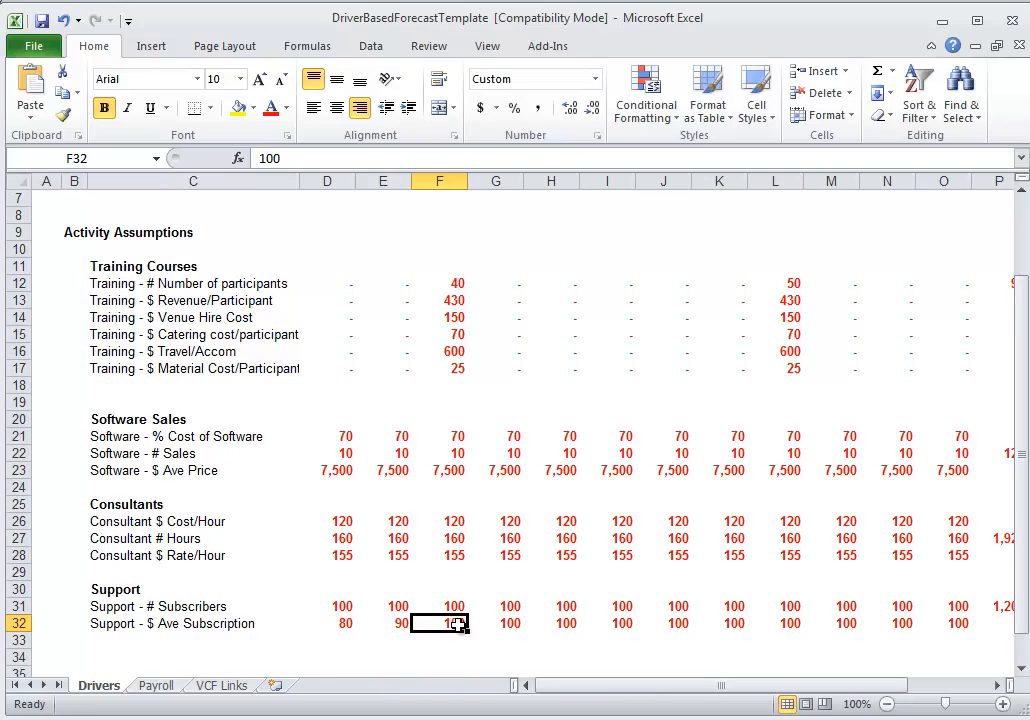
{"action": "type", "text": "55"}
{"action": "key", "text": "Tab"}
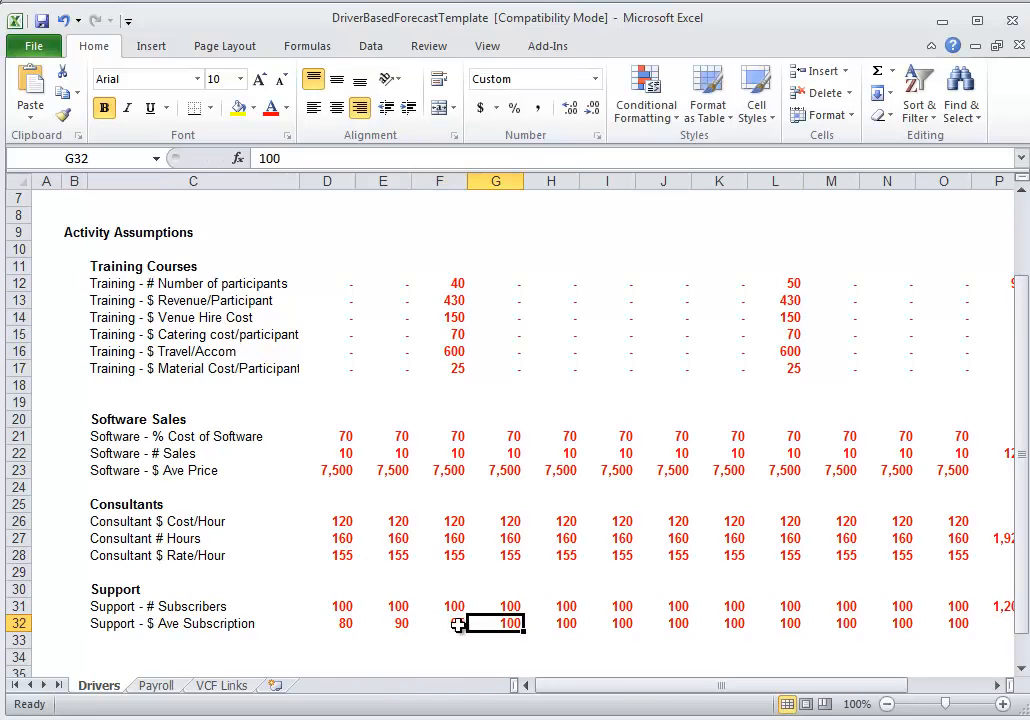
{"action": "type", "text": "95"}
{"action": "key", "text": "Return"}
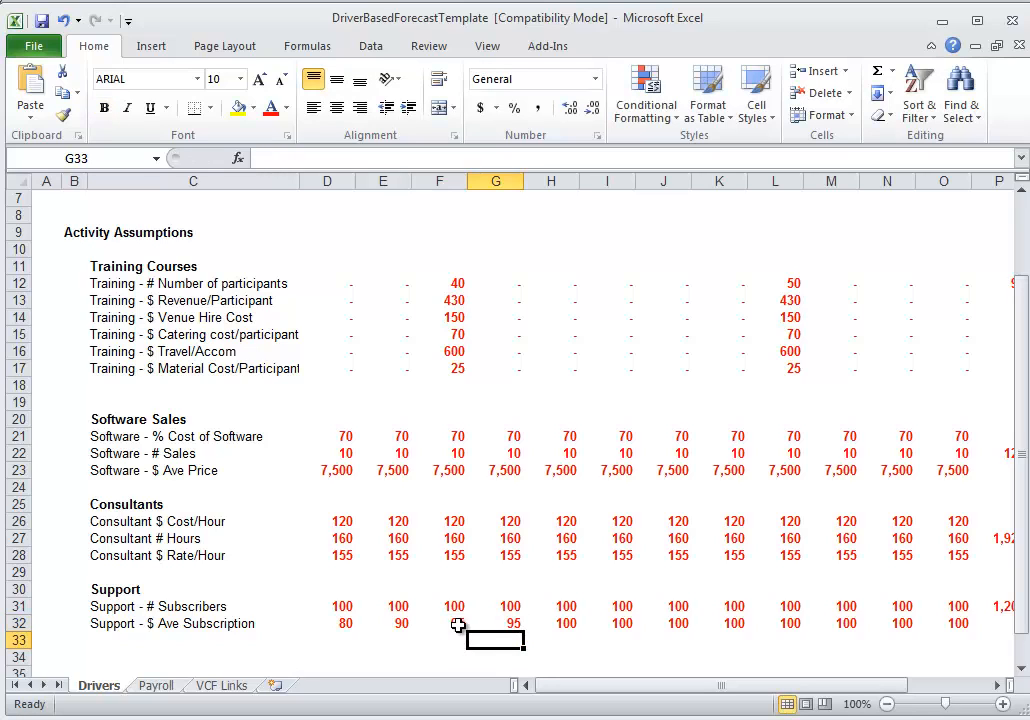
{"action": "left_click", "coordinate": [506, 621]}
{"action": "left_click_drag", "start_coordinate": [458, 621], "coordinate": [951, 628]}
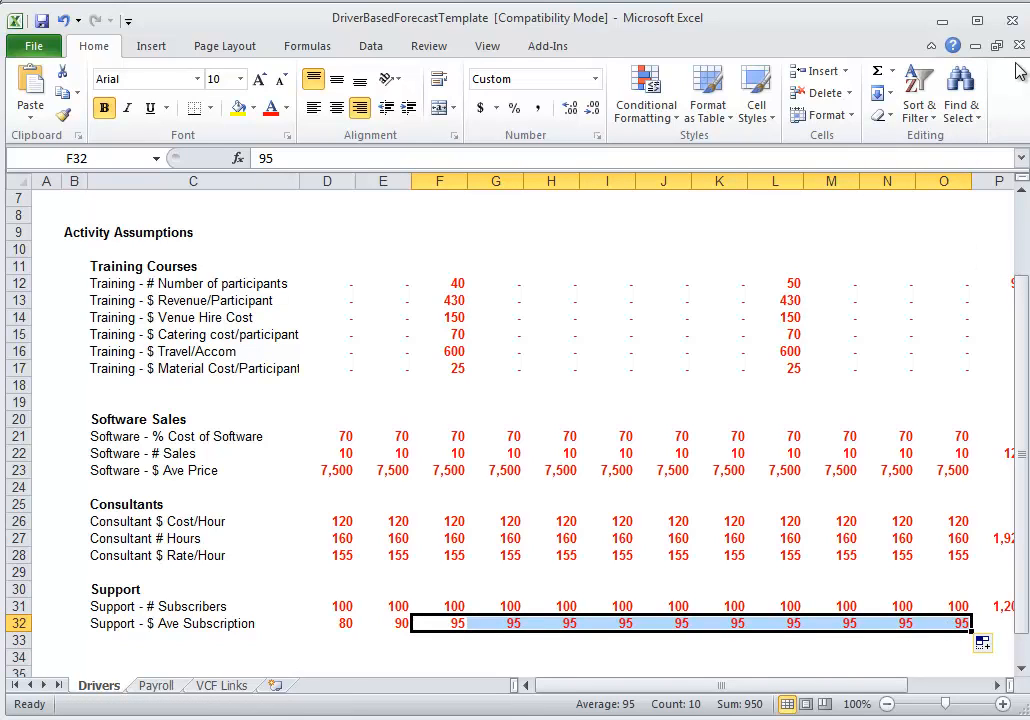
Step: Save and close the workbook, and import its data into the Training - # Participants budget in Visual Cash Focus
{"action": "left_click", "coordinate": [1013, 22]}
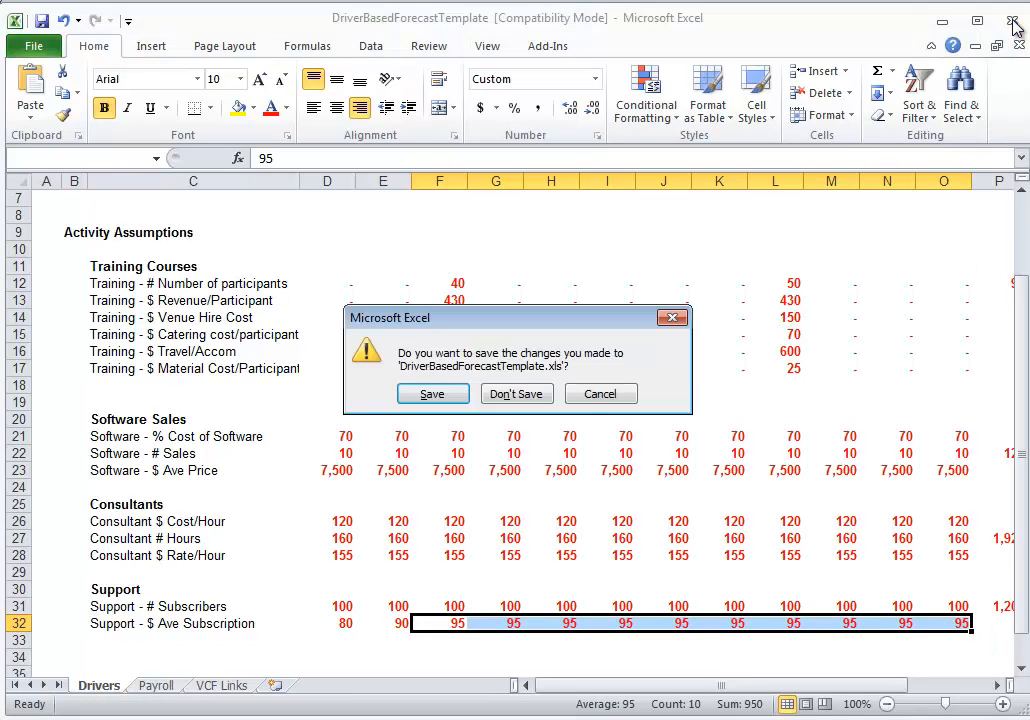
{"action": "left_click", "coordinate": [428, 393]}
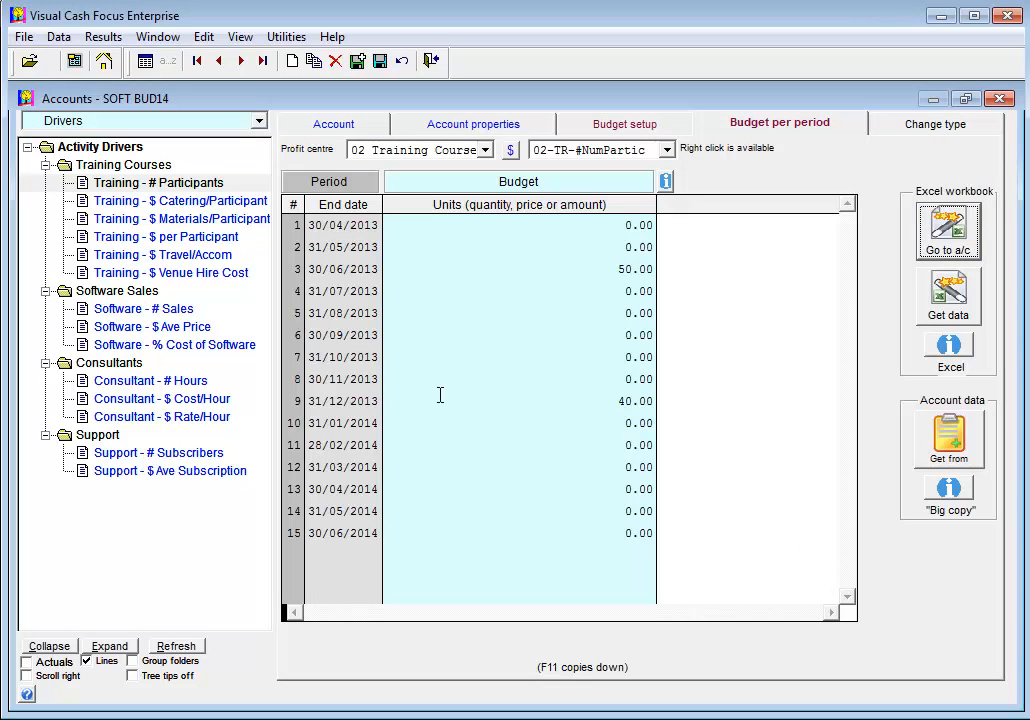
{"action": "left_click", "coordinate": [940, 311]}
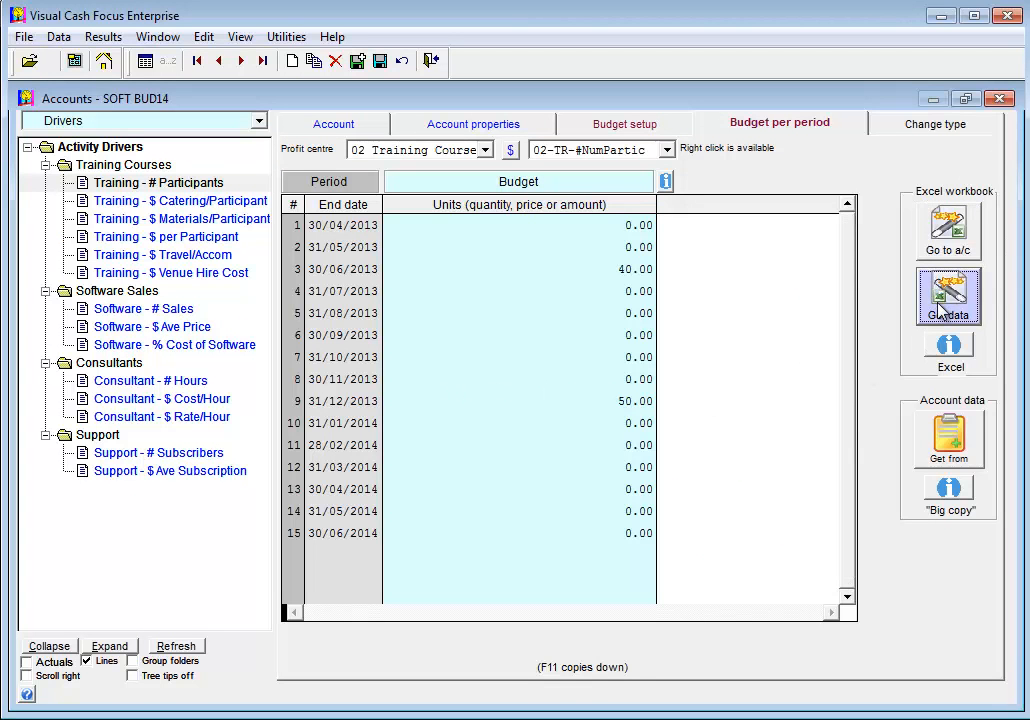
Step: Show Support - $ Ave Subscription for profit centre 04 Support and import its budget from the Excel workbook
{"action": "left_click", "coordinate": [198, 472]}
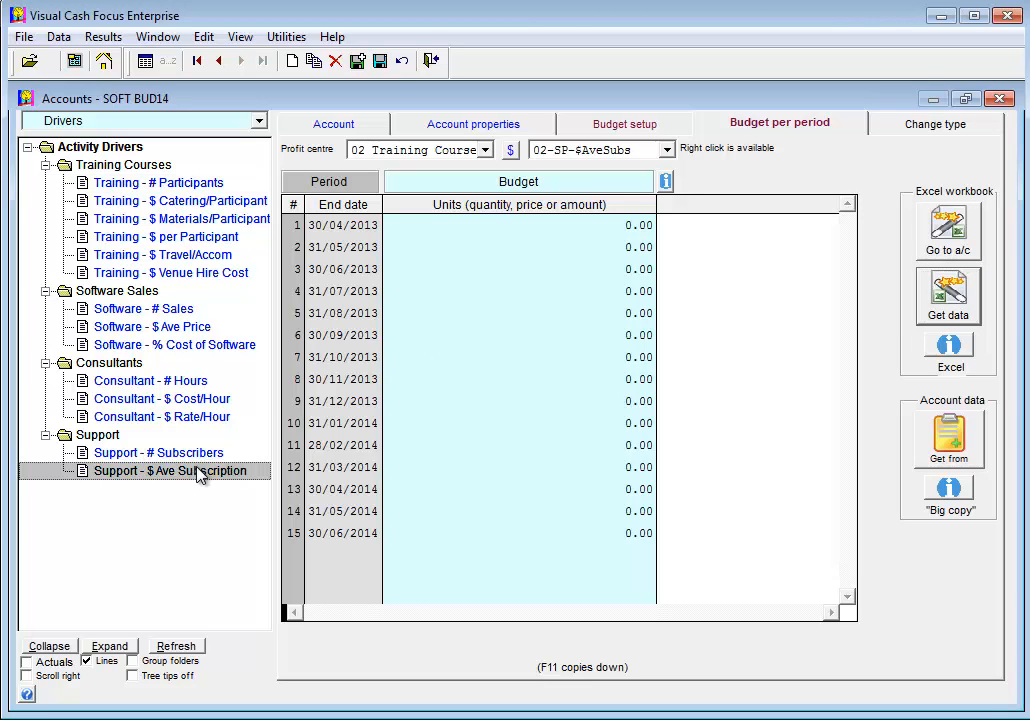
{"action": "left_click", "coordinate": [511, 151]}
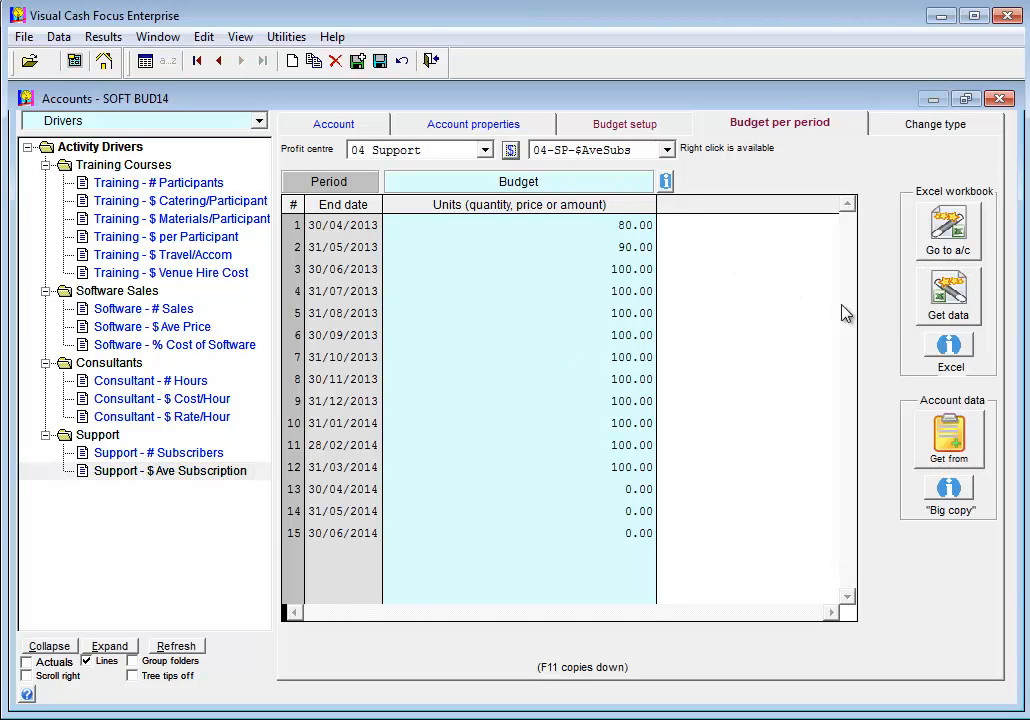
{"action": "left_click", "coordinate": [945, 305]}
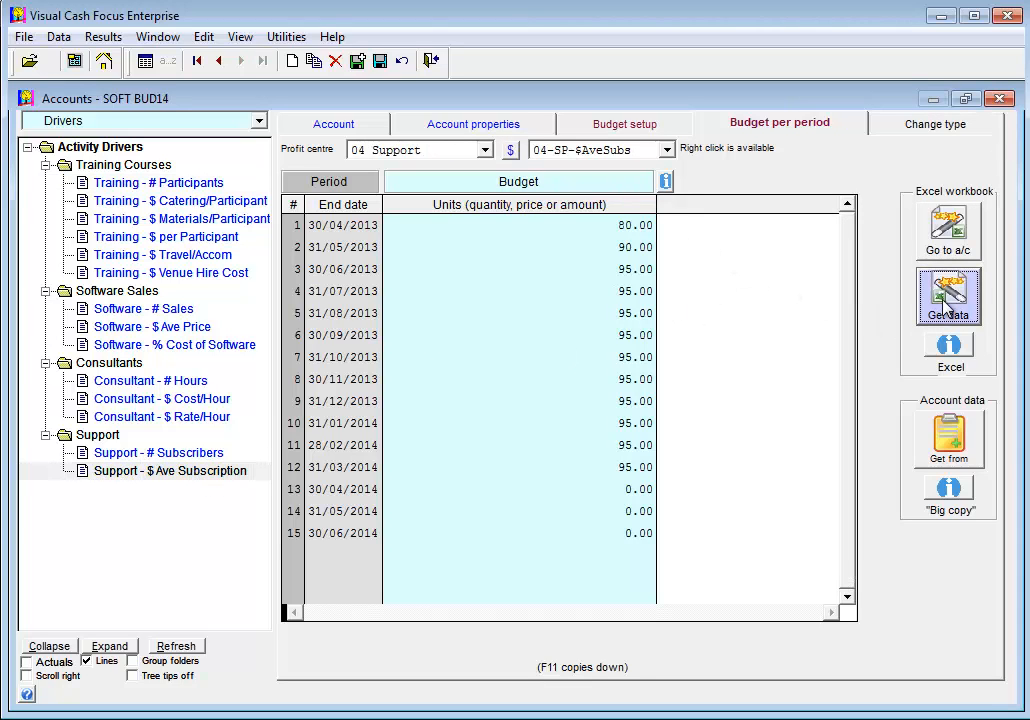
Step: Examine the budget setup of the Software Sales revenue account, including its two drivers and the Multiply all items below option
{"action": "left_click", "coordinate": [935, 130]}
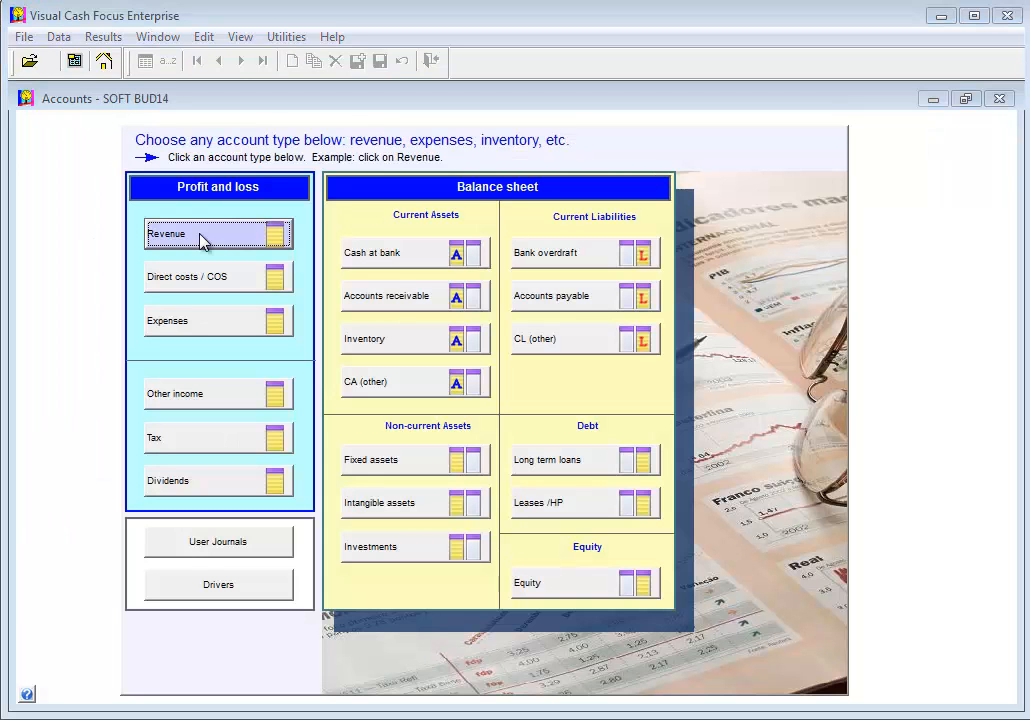
{"action": "left_click", "coordinate": [200, 240]}
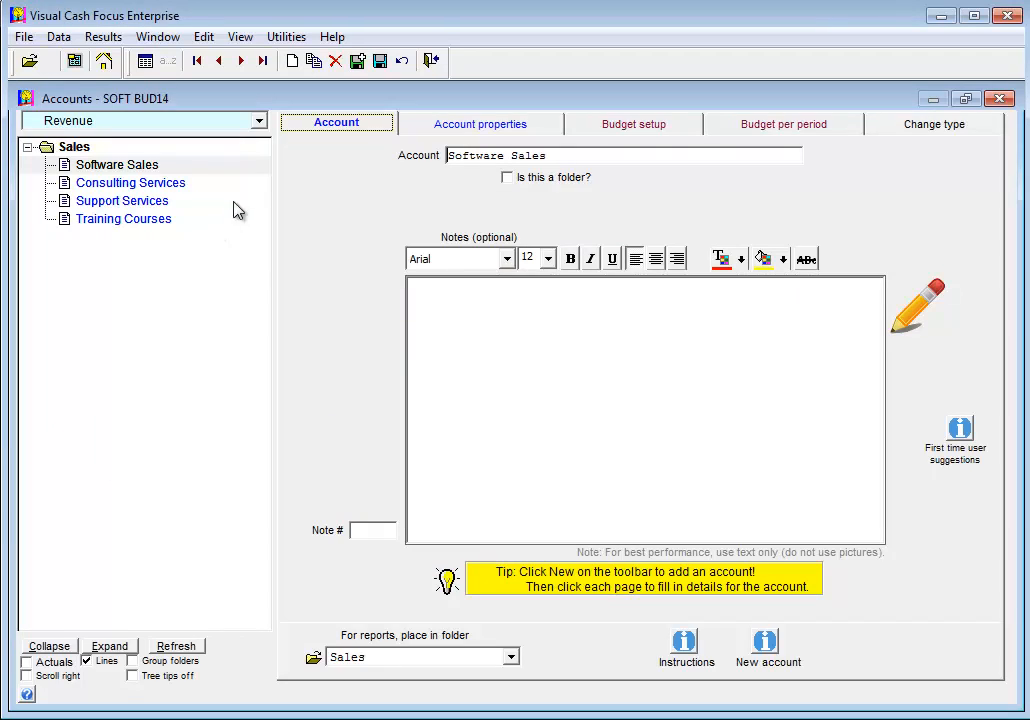
{"action": "left_click", "coordinate": [605, 130]}
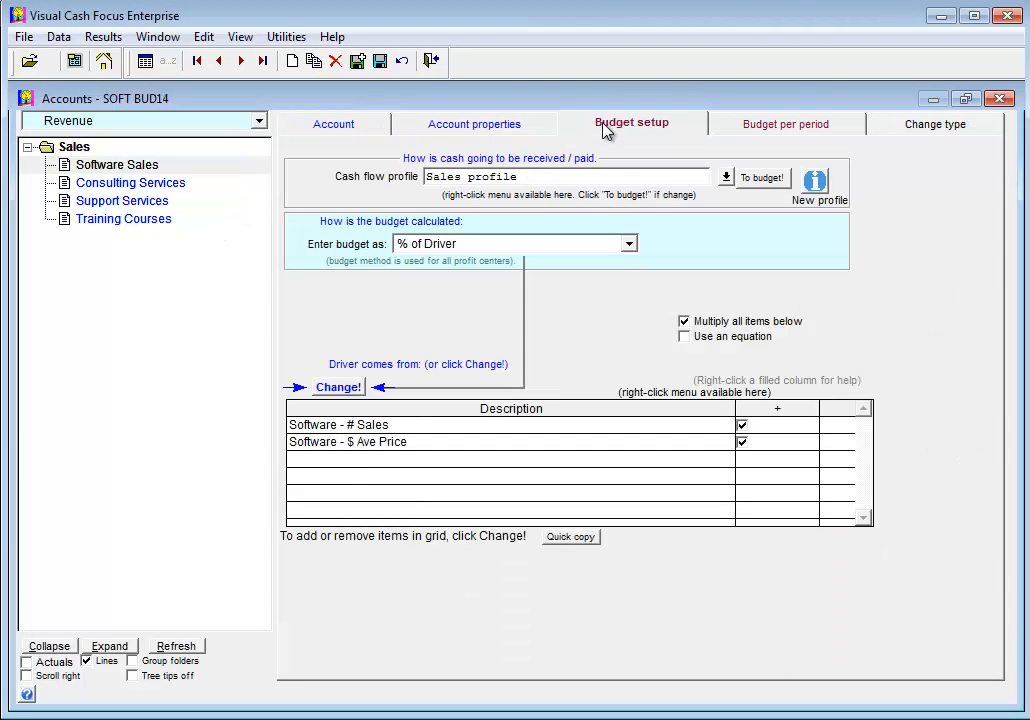
{"action": "left_click", "coordinate": [471, 428]}
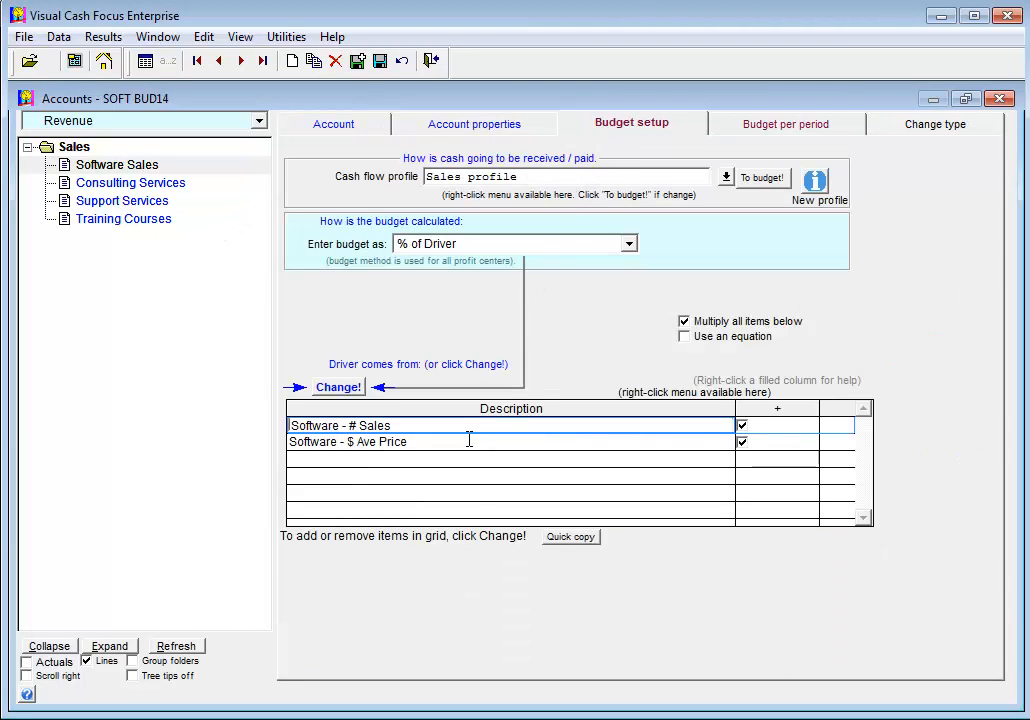
{"action": "left_click", "coordinate": [469, 441]}
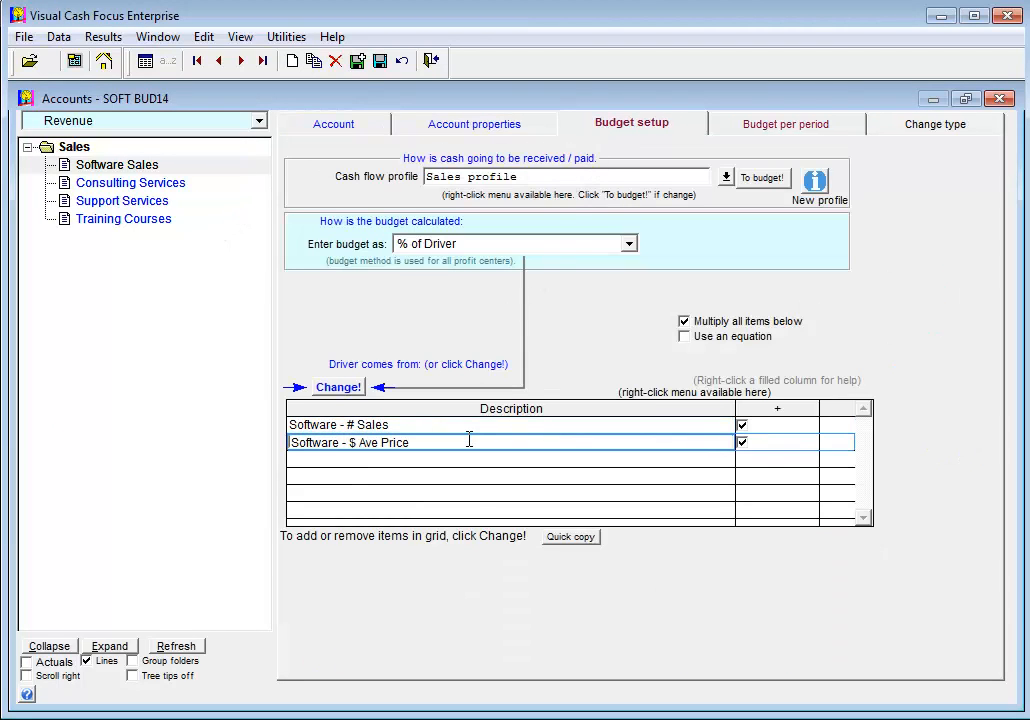
{"action": "left_click", "coordinate": [710, 330]}
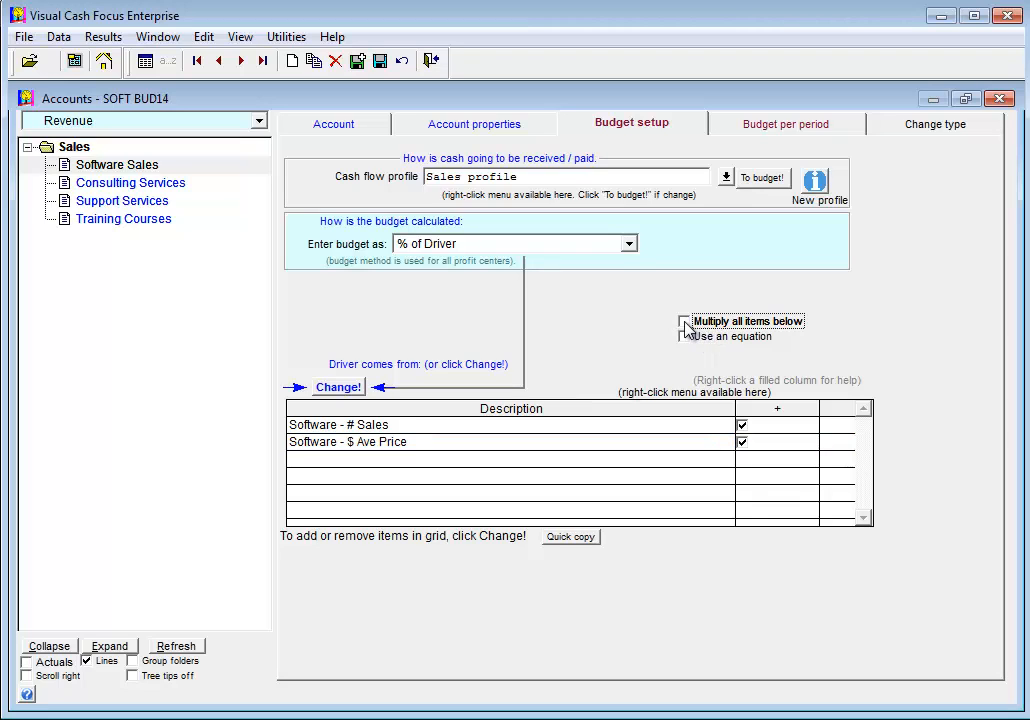
{"action": "left_click", "coordinate": [684, 323]}
Step: Examine which drivers make up the budget of the Training Courses revenue account
{"action": "left_click", "coordinate": [130, 221]}
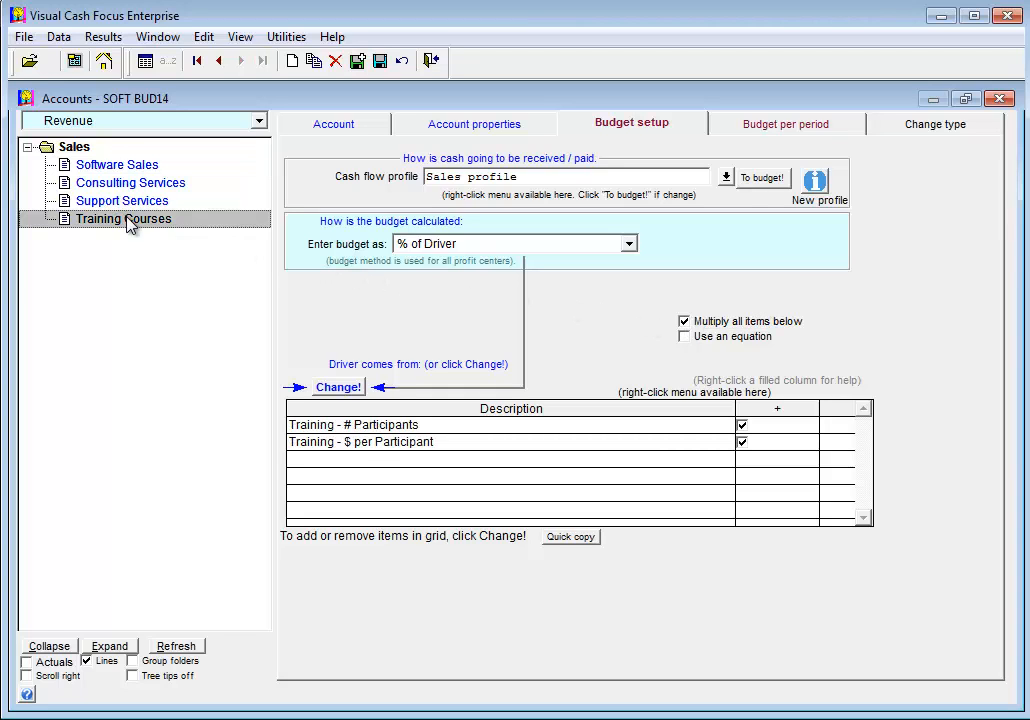
{"action": "left_click", "coordinate": [452, 427]}
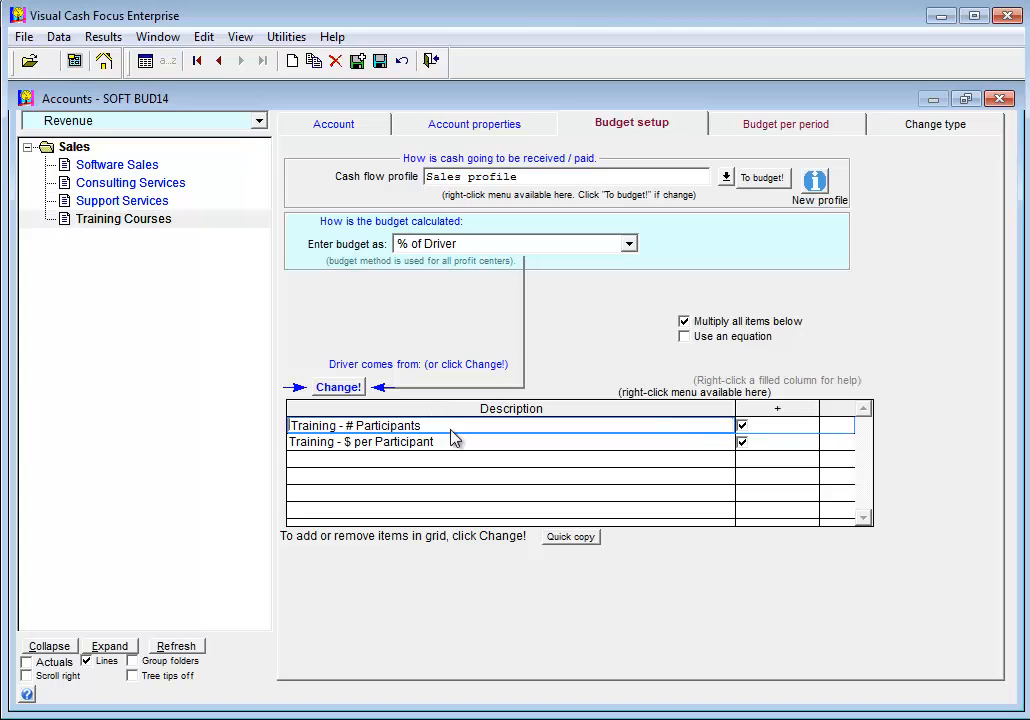
{"action": "left_click", "coordinate": [465, 448]}
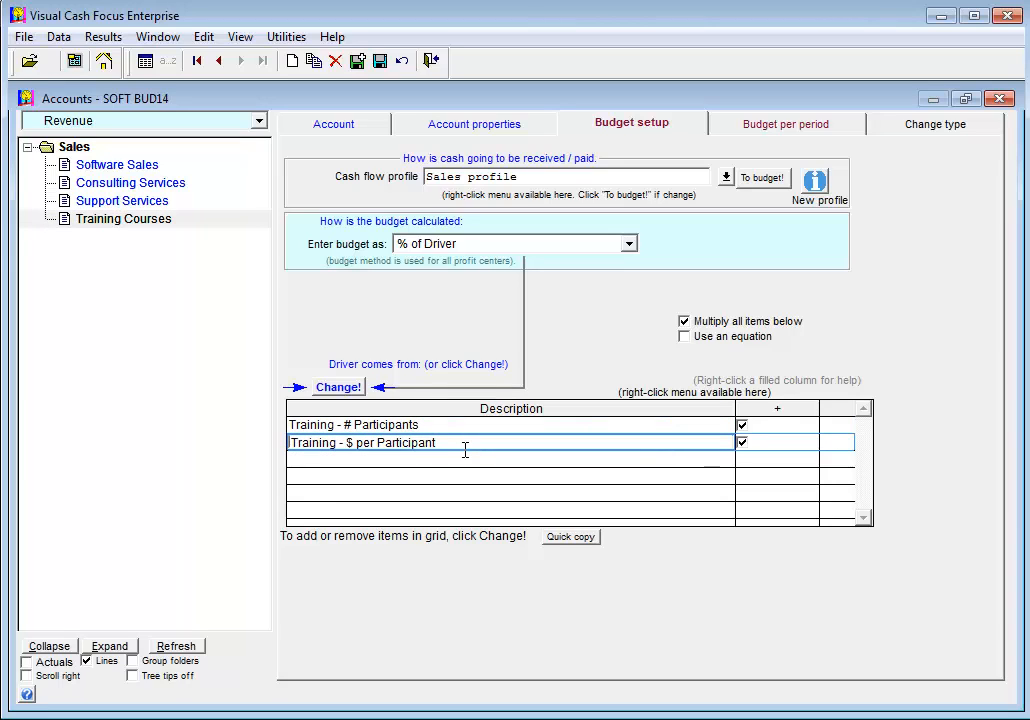
Step: Examine the budget setup of the Cost of Software Sold direct cost account, including its drivers and the plain-text form of its equation
{"action": "left_click", "coordinate": [953, 127]}
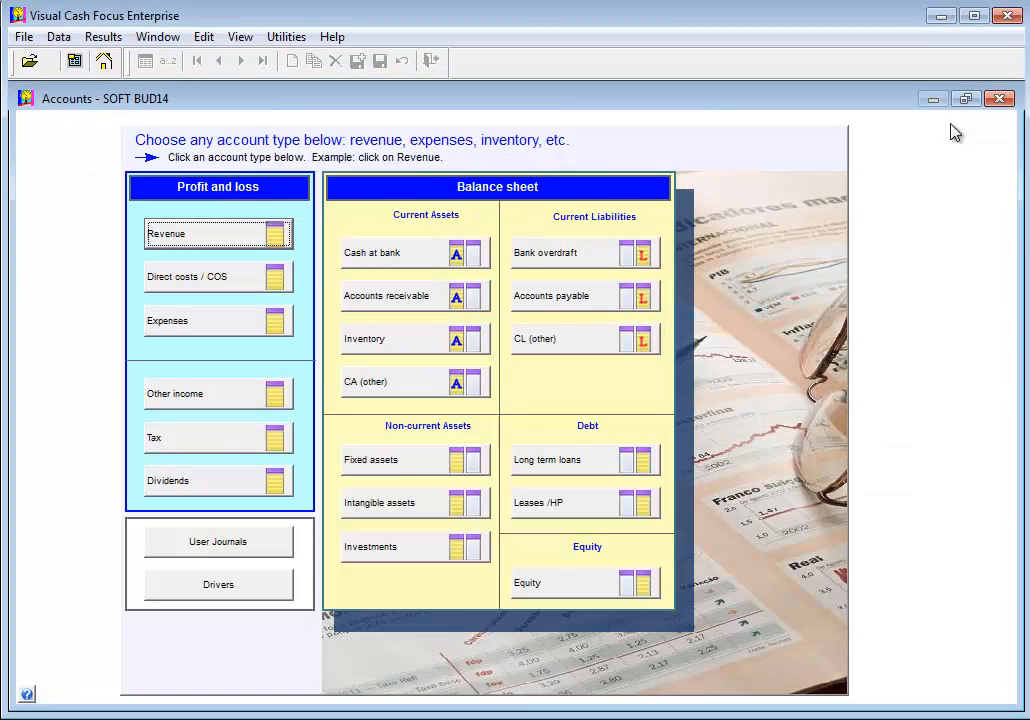
{"action": "left_click", "coordinate": [236, 276]}
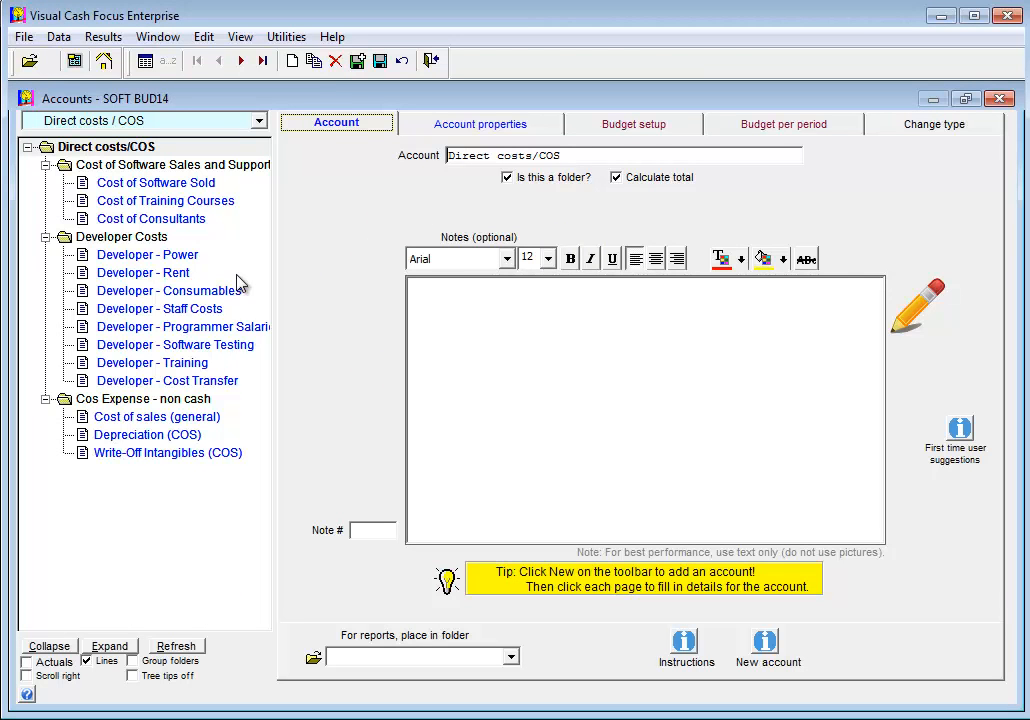
{"action": "left_click", "coordinate": [166, 183]}
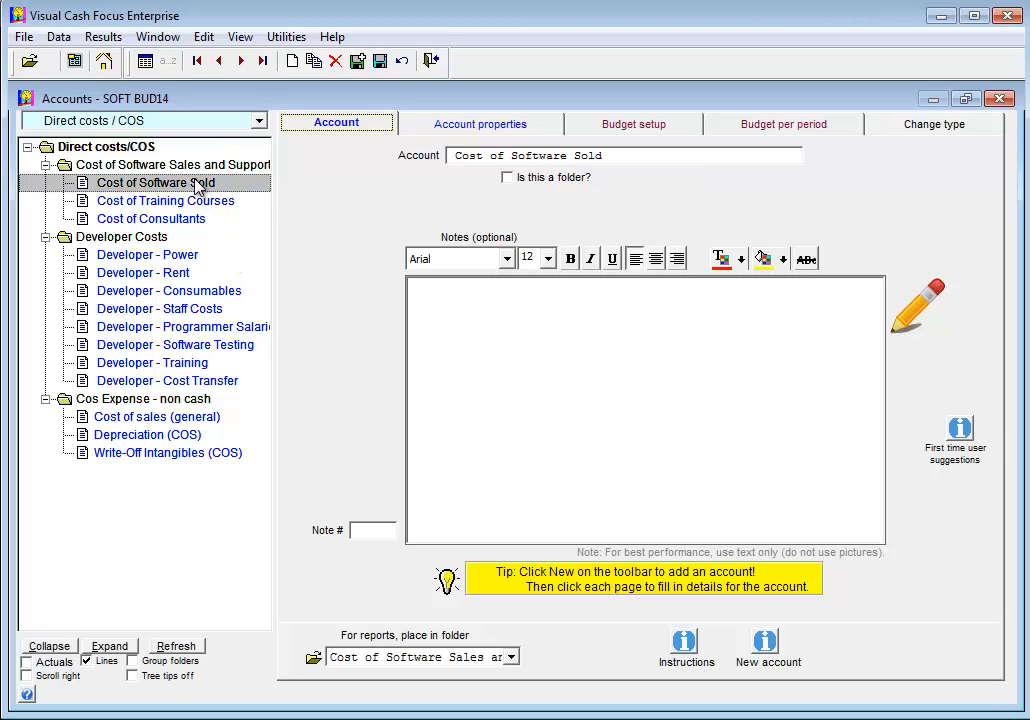
{"action": "left_click", "coordinate": [614, 124]}
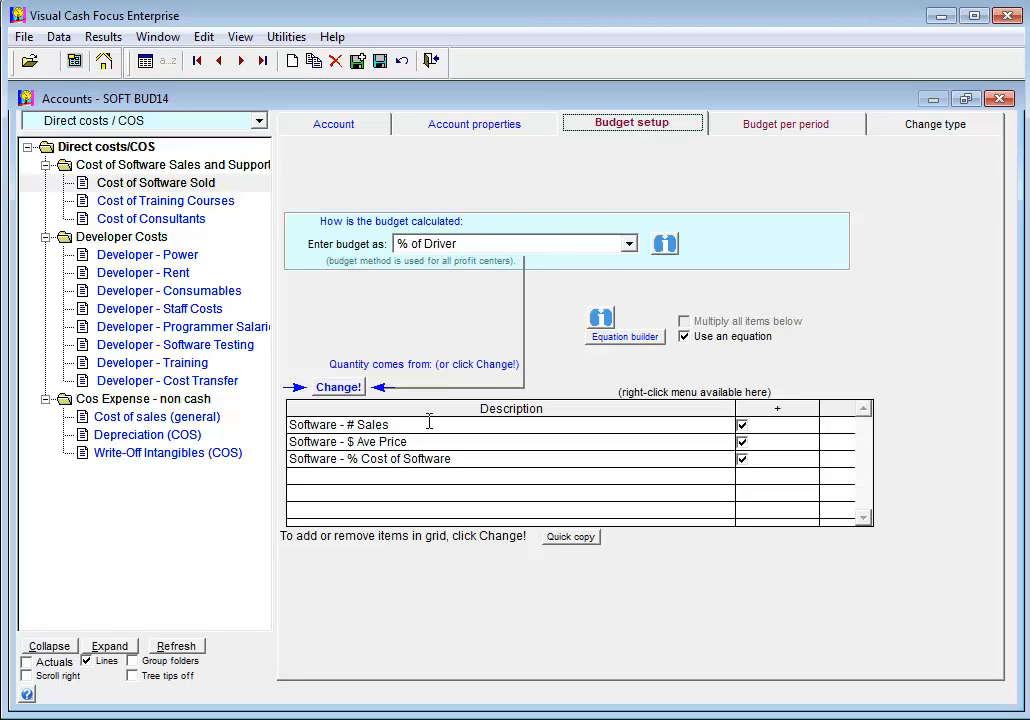
{"action": "left_click", "coordinate": [474, 445]}
{"action": "left_click", "coordinate": [518, 461]}
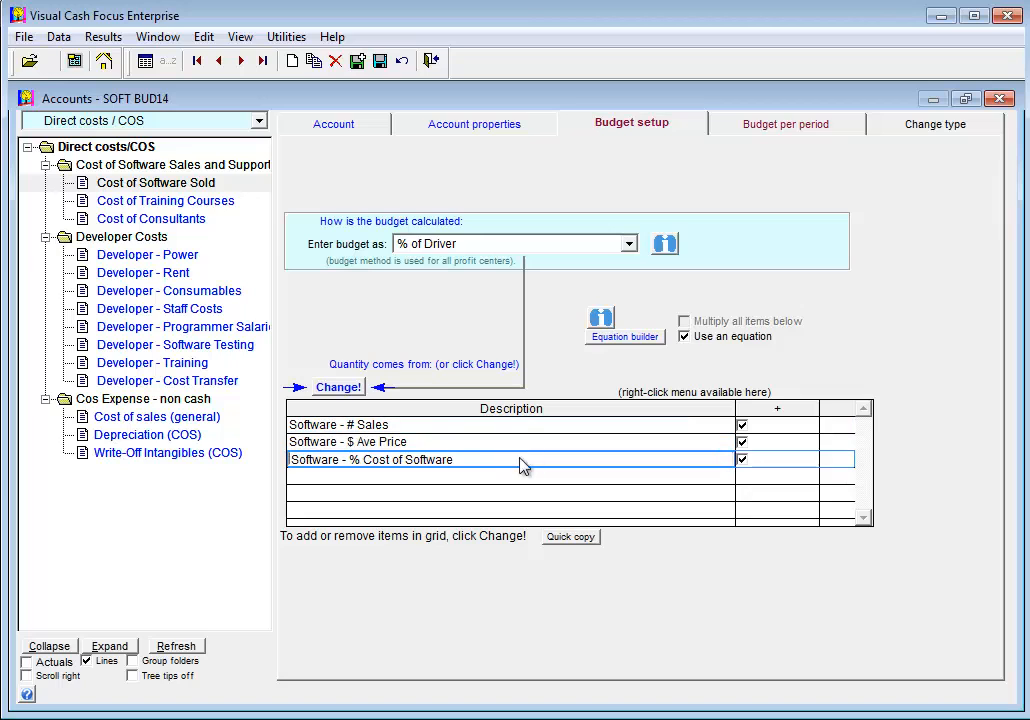
{"action": "left_click", "coordinate": [628, 336]}
{"action": "left_click", "coordinate": [729, 346]}
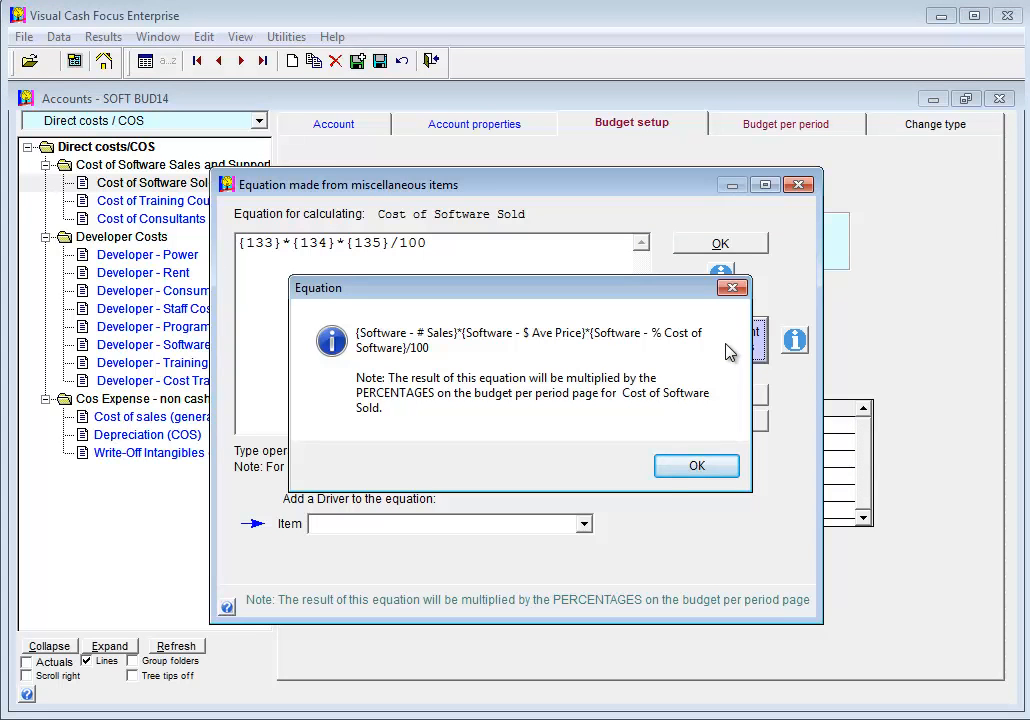
Step: Close the Cost of Software Sold equation and examine the drivers and plain-text equation of the Cost of Training Courses account
{"action": "left_click", "coordinate": [708, 478]}
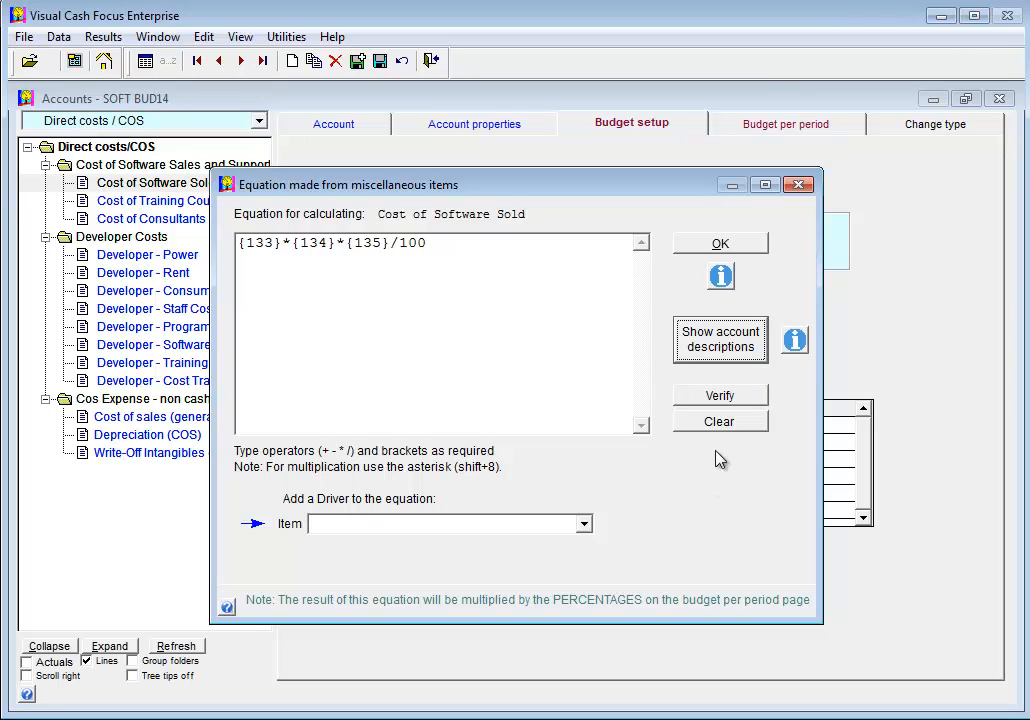
{"action": "left_click", "coordinate": [721, 245]}
{"action": "left_click", "coordinate": [218, 204]}
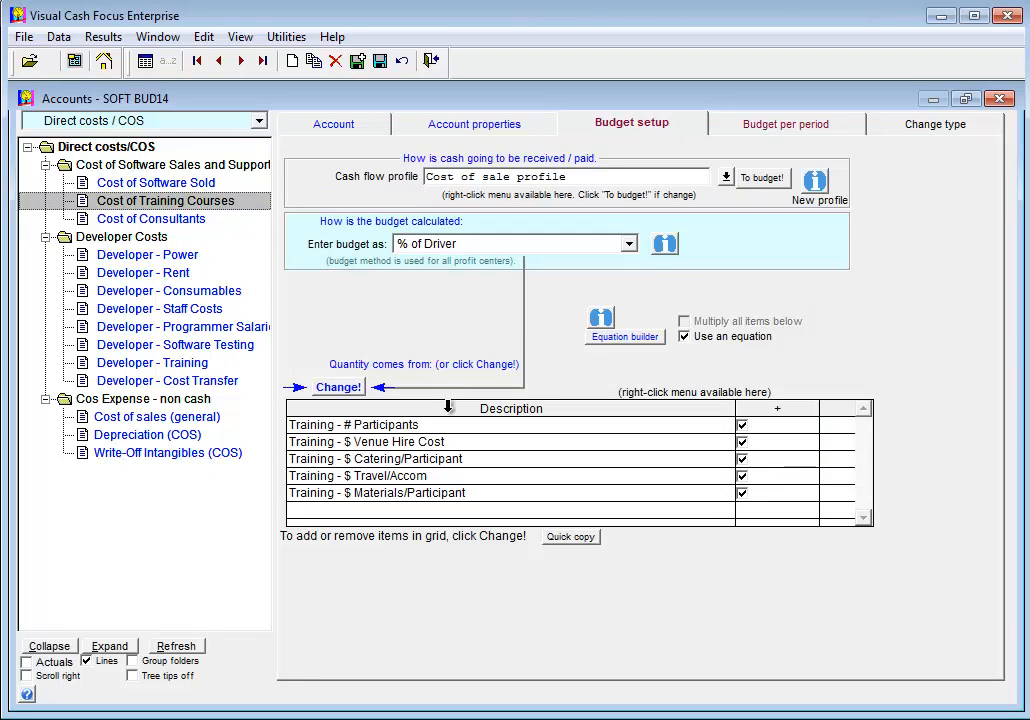
{"action": "left_click", "coordinate": [468, 460]}
{"action": "left_click", "coordinate": [471, 477]}
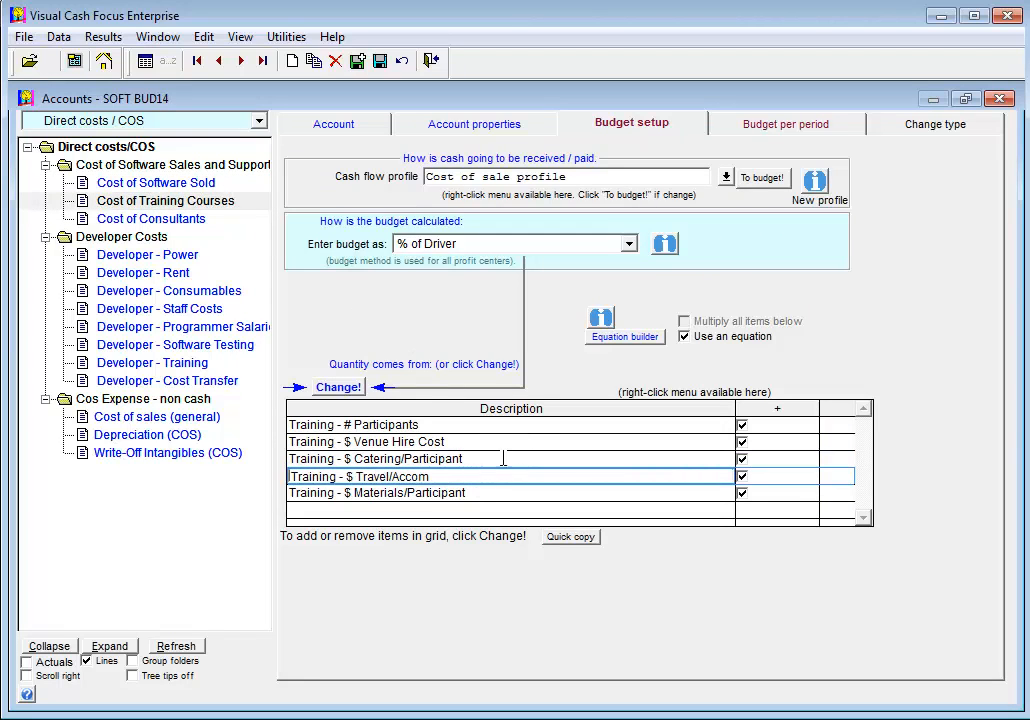
{"action": "left_click", "coordinate": [625, 340]}
{"action": "left_click", "coordinate": [724, 341]}
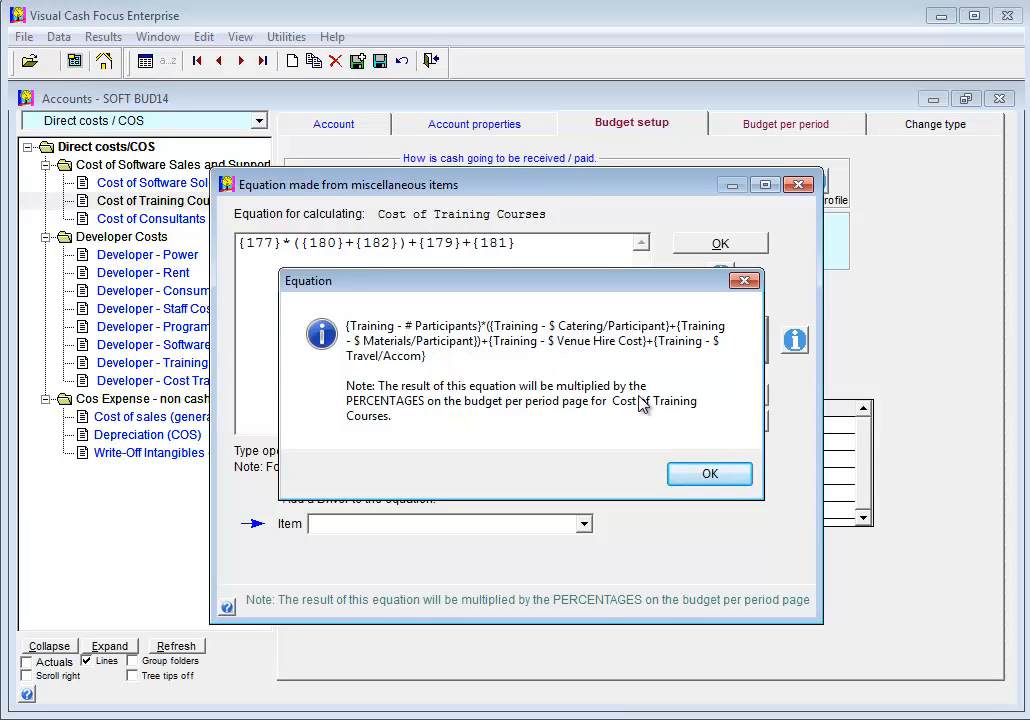
{"action": "left_click", "coordinate": [708, 478]}
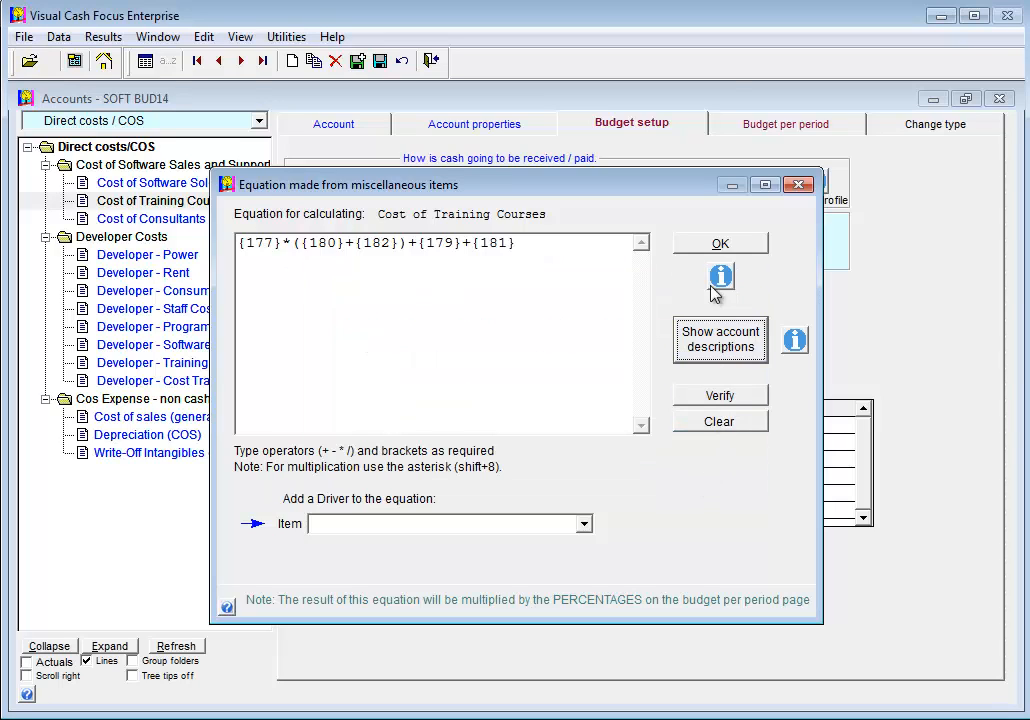
{"action": "left_click", "coordinate": [715, 244]}
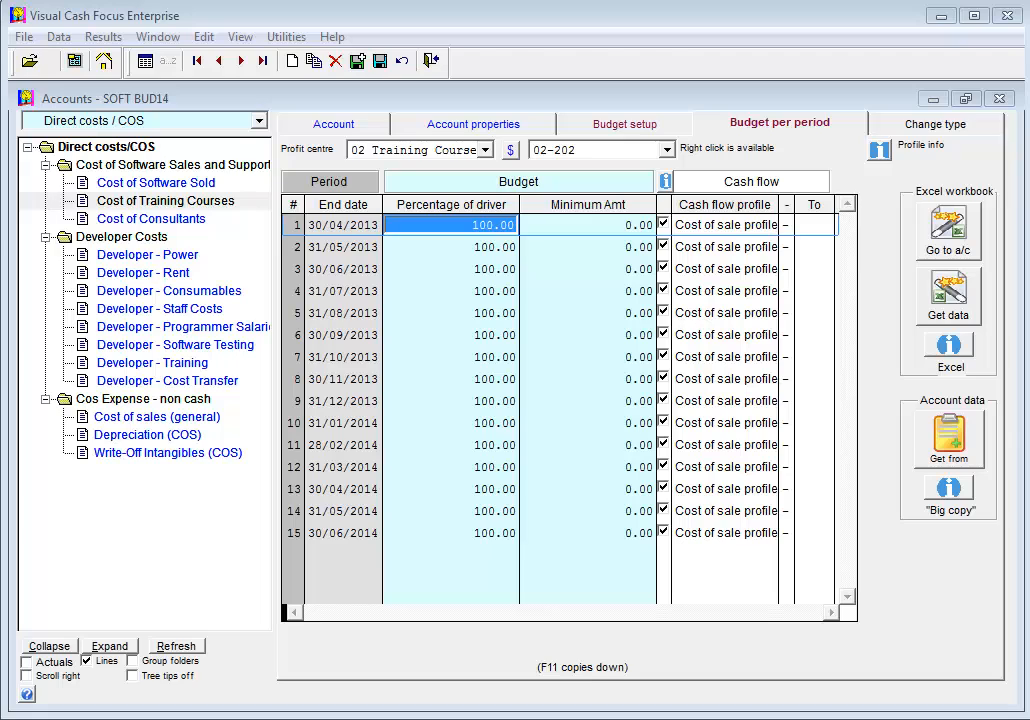
Step: Examine the cash flow profile used by Cost of Training Courses, including its allocation and its Bank and A/P accounts
{"action": "left_click", "coordinate": [726, 227]}
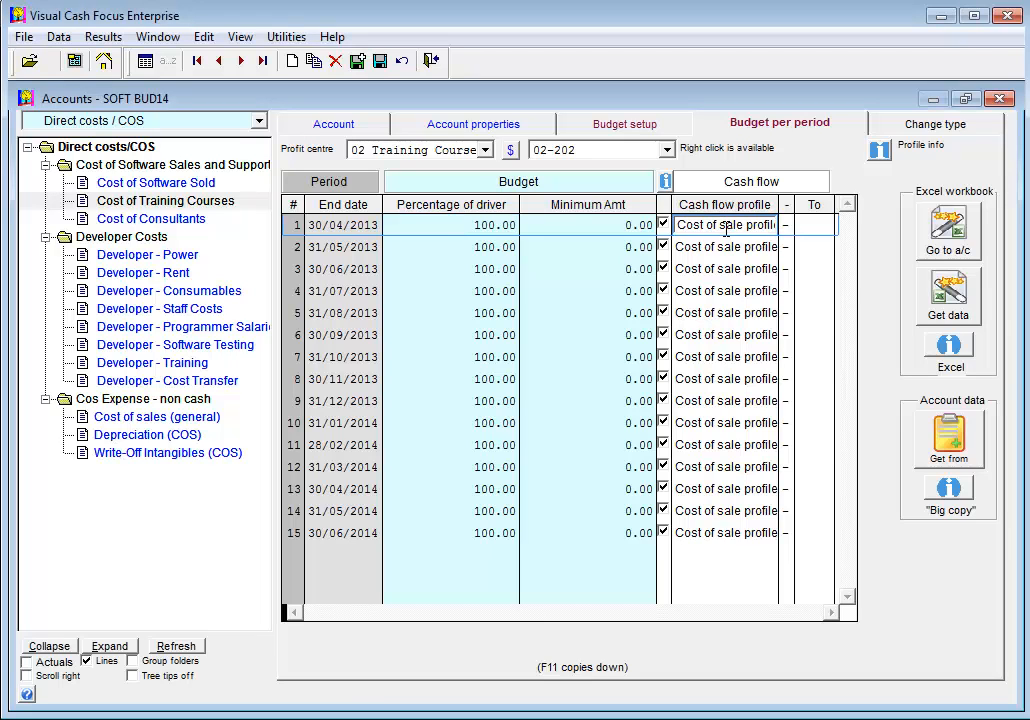
{"action": "right_click", "coordinate": [740, 230]}
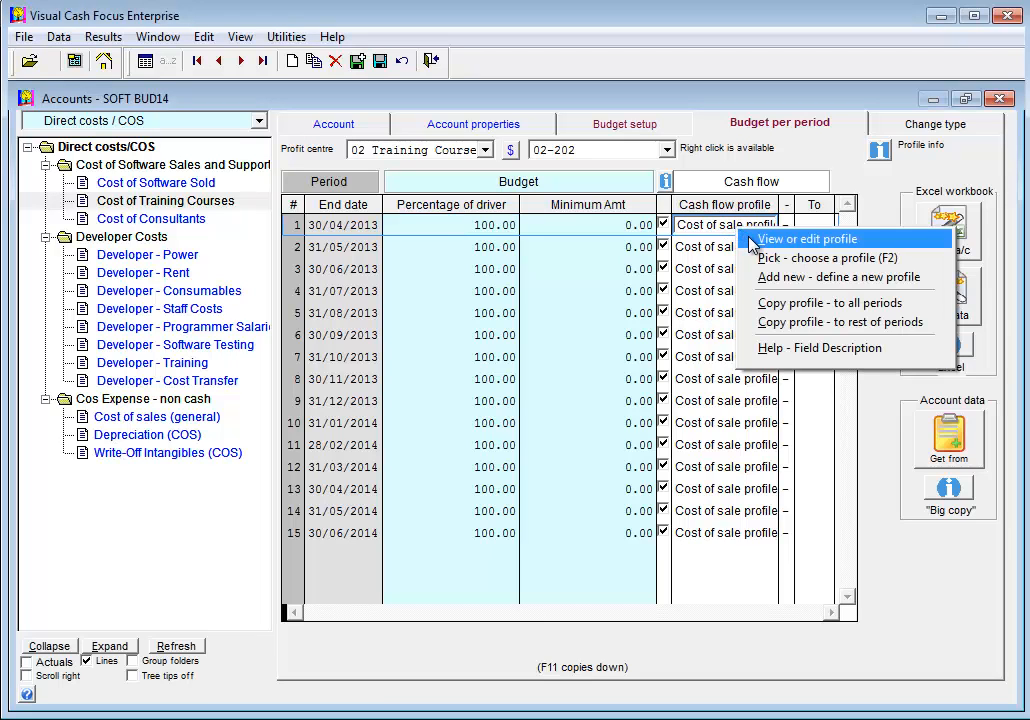
{"action": "left_click", "coordinate": [758, 238]}
{"action": "left_click", "coordinate": [467, 538]}
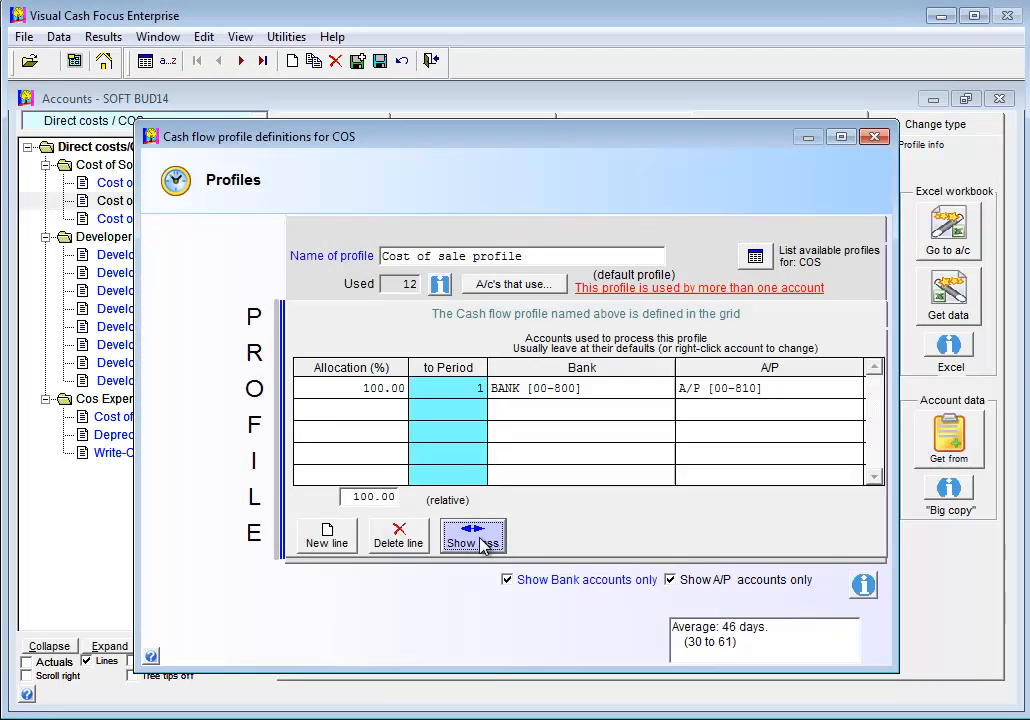
{"action": "left_click", "coordinate": [712, 388]}
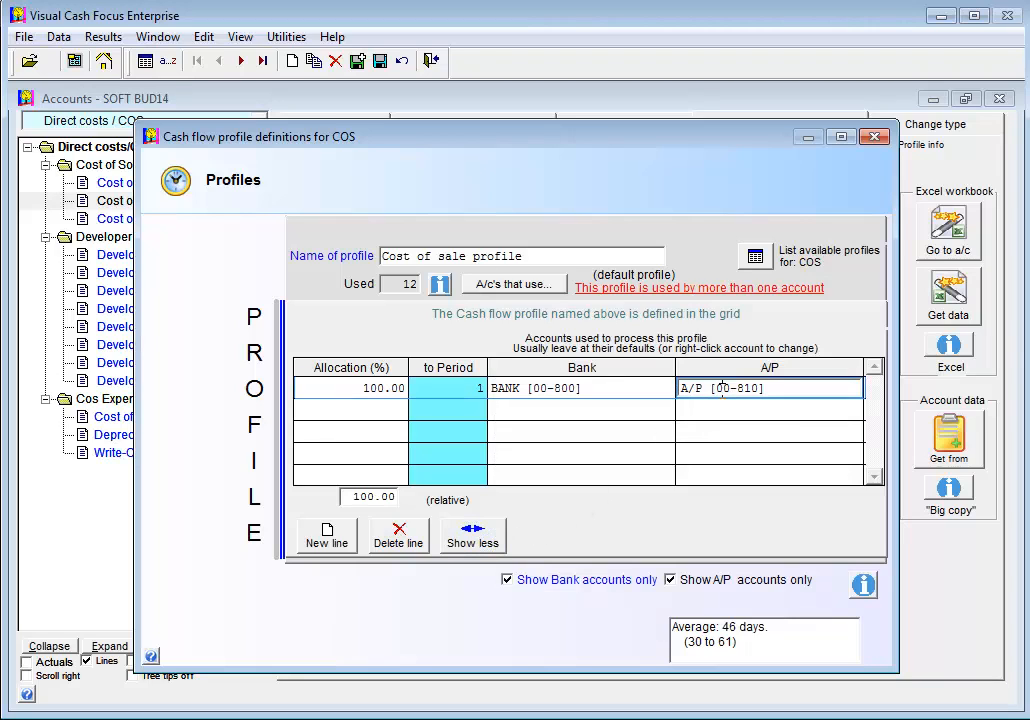
{"action": "left_click", "coordinate": [386, 388]}
{"action": "left_click", "coordinate": [531, 393]}
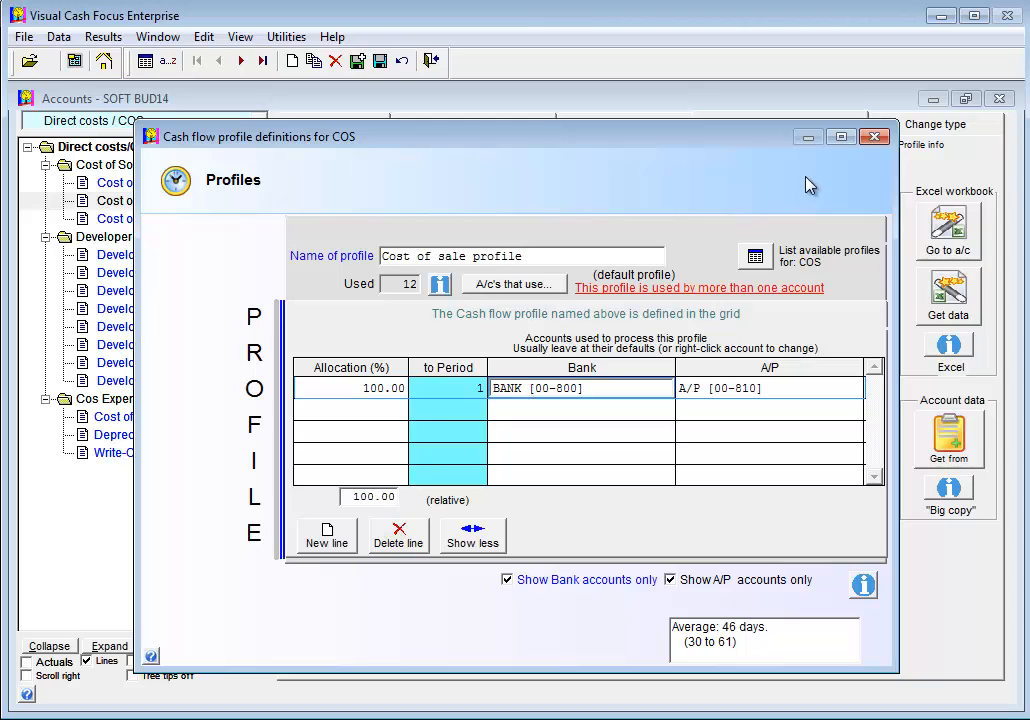
{"action": "left_click", "coordinate": [875, 137]}
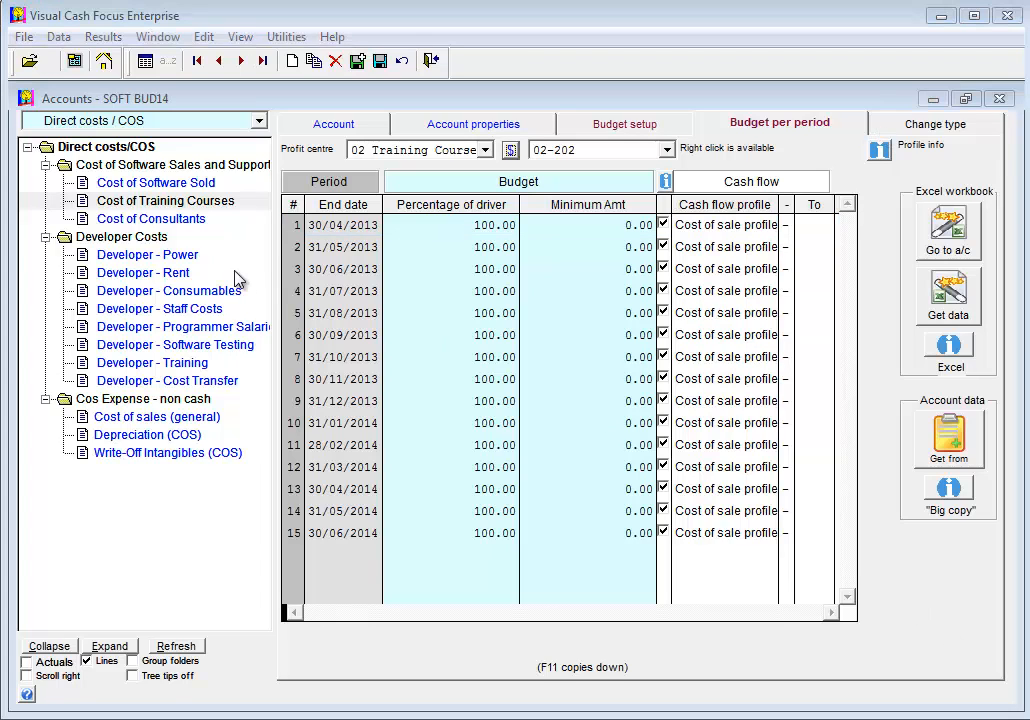
Step: Show the Developer - Power budget per period for profit centre 01 Software
{"action": "left_click", "coordinate": [148, 240]}
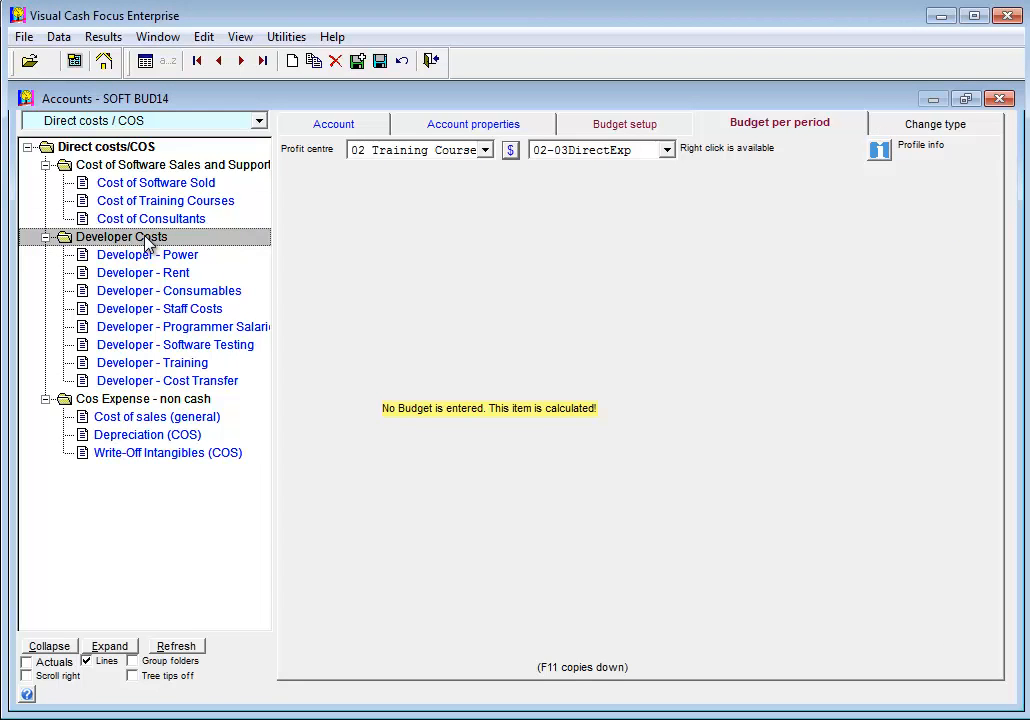
{"action": "left_click", "coordinate": [150, 255]}
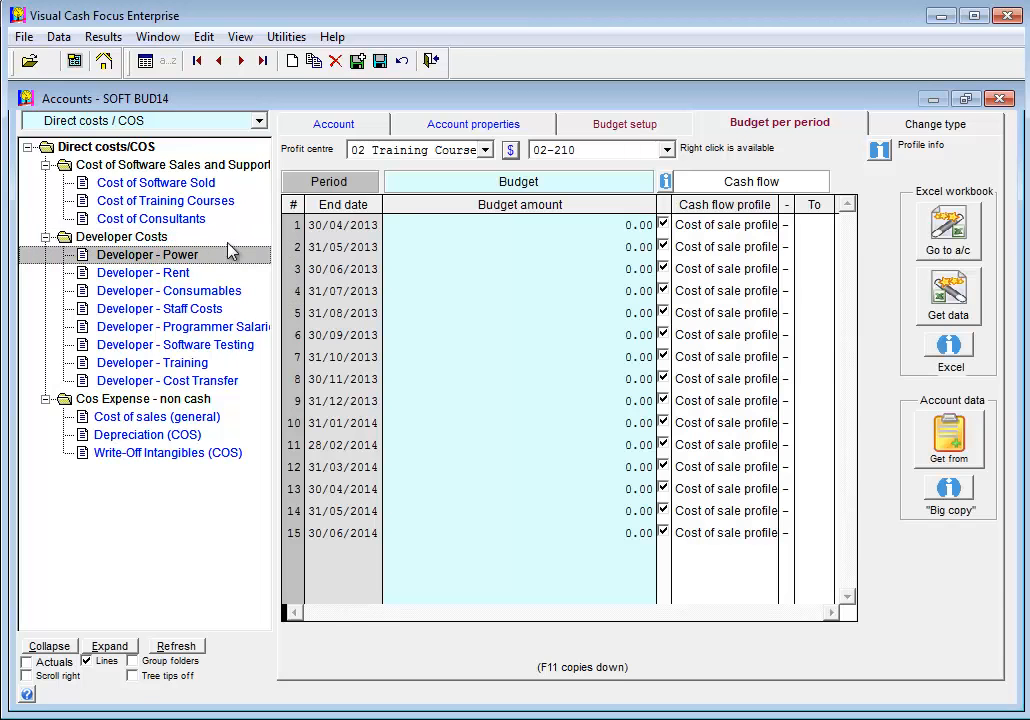
{"action": "left_click", "coordinate": [510, 151]}
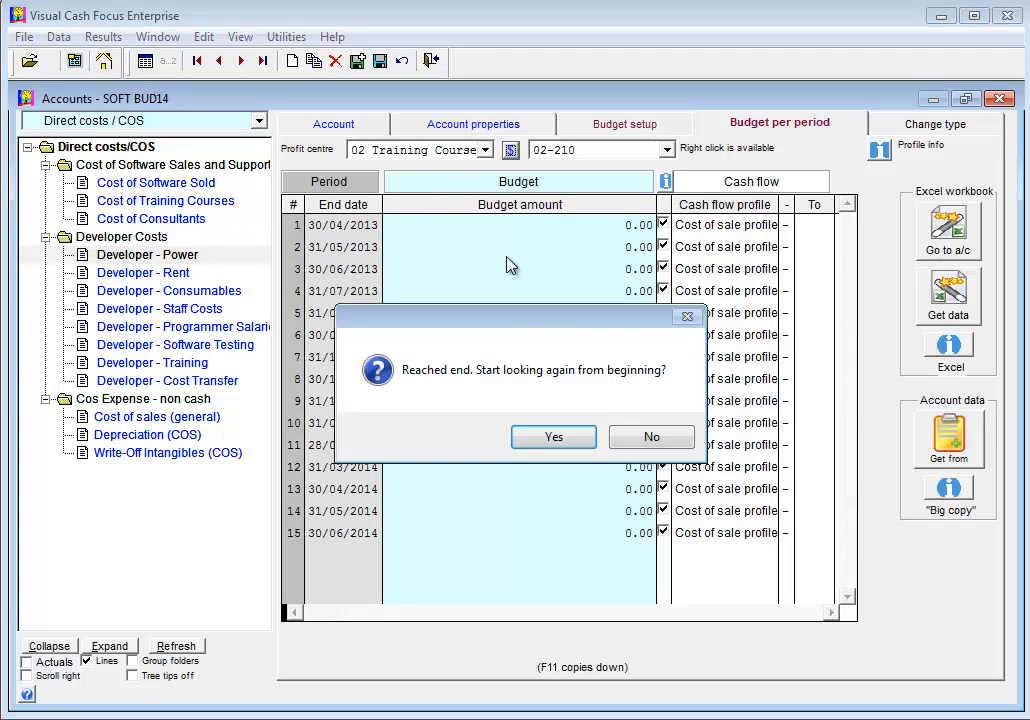
{"action": "left_click", "coordinate": [545, 441]}
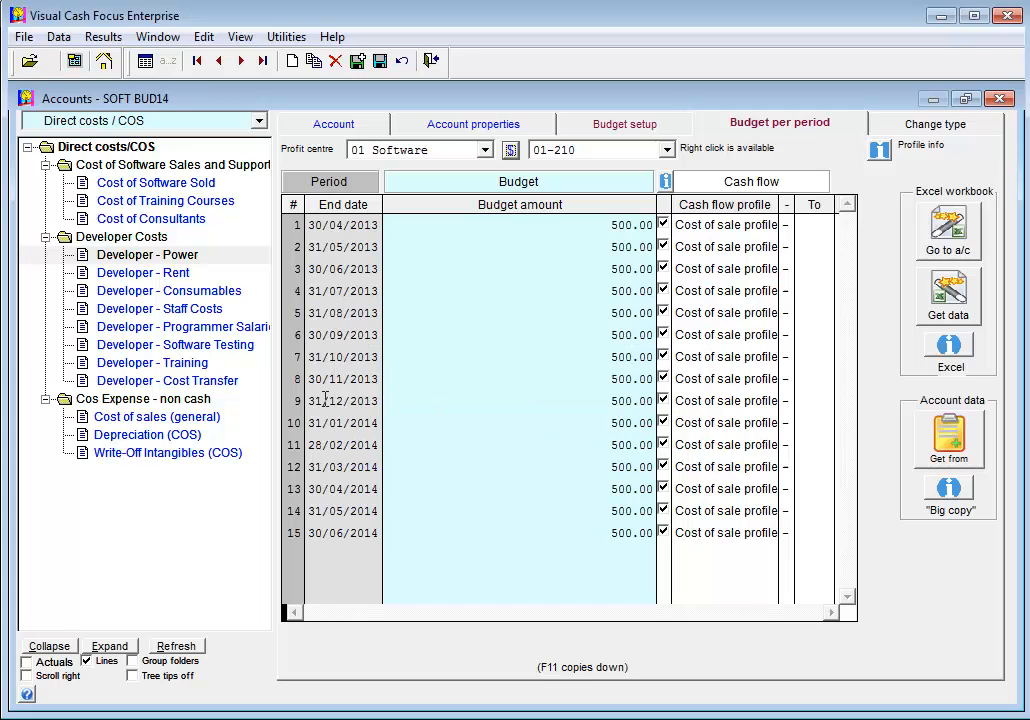
Step: Review the period budgets of the developer Rent, Staff Costs, Programmer Salaries, Software Testing and Training accounts
{"action": "left_click", "coordinate": [185, 273]}
{"action": "left_click", "coordinate": [185, 310]}
{"action": "left_click", "coordinate": [184, 327]}
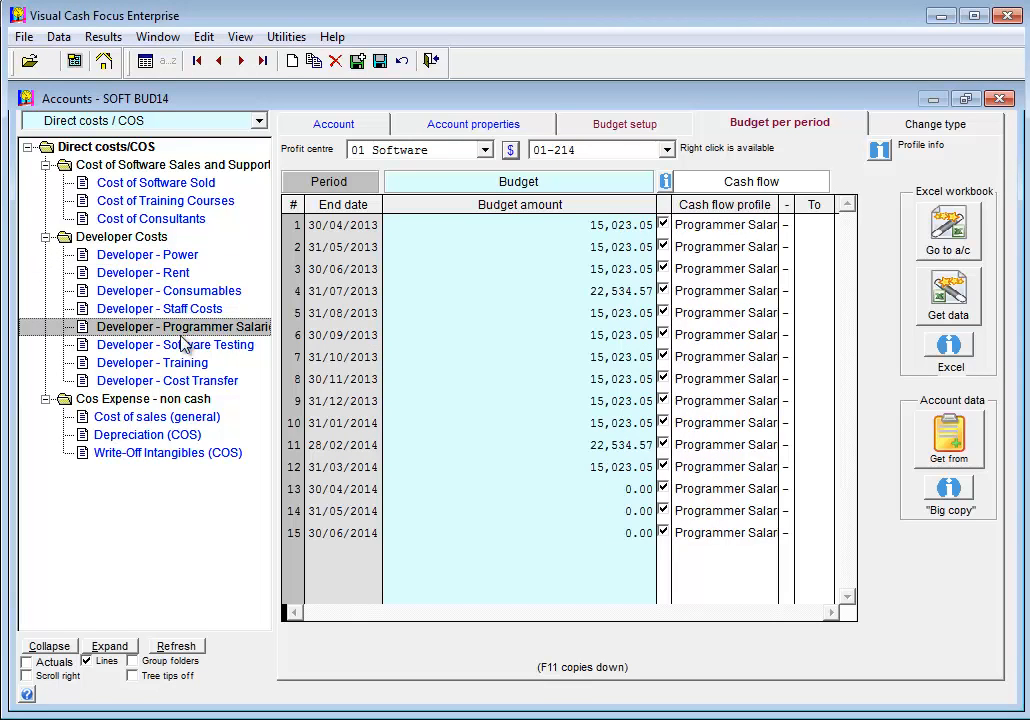
{"action": "left_click", "coordinate": [182, 346]}
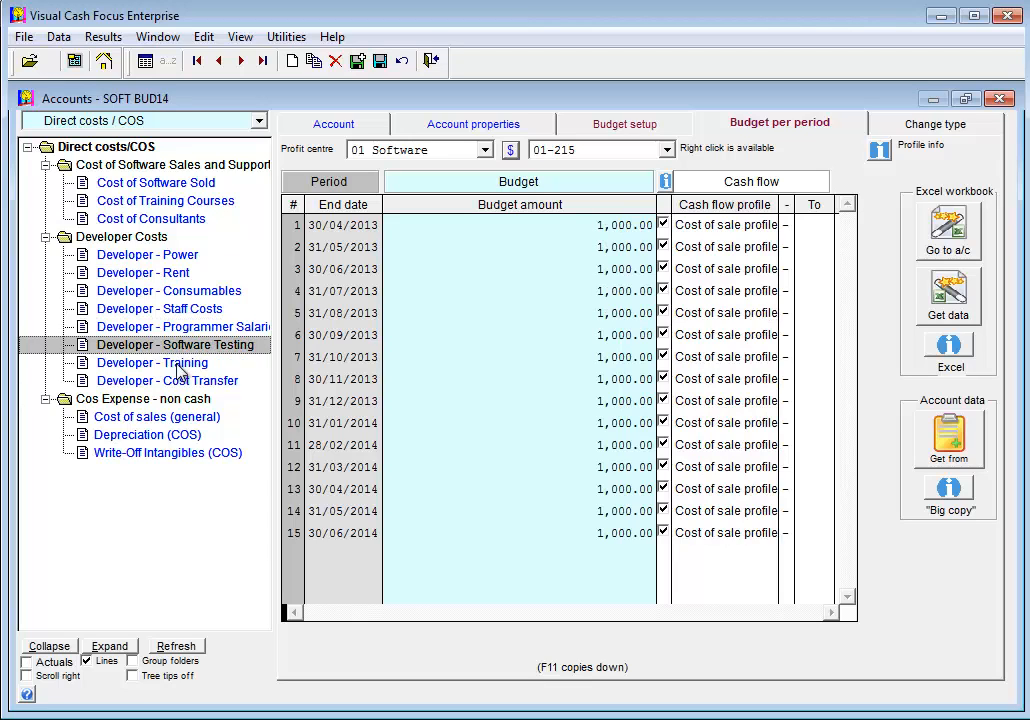
{"action": "left_click", "coordinate": [176, 363]}
Step: Examine the Developer - Cost Transfer percentages and the Bank and A/P accounts in its cash flow profile
{"action": "left_click", "coordinate": [178, 383]}
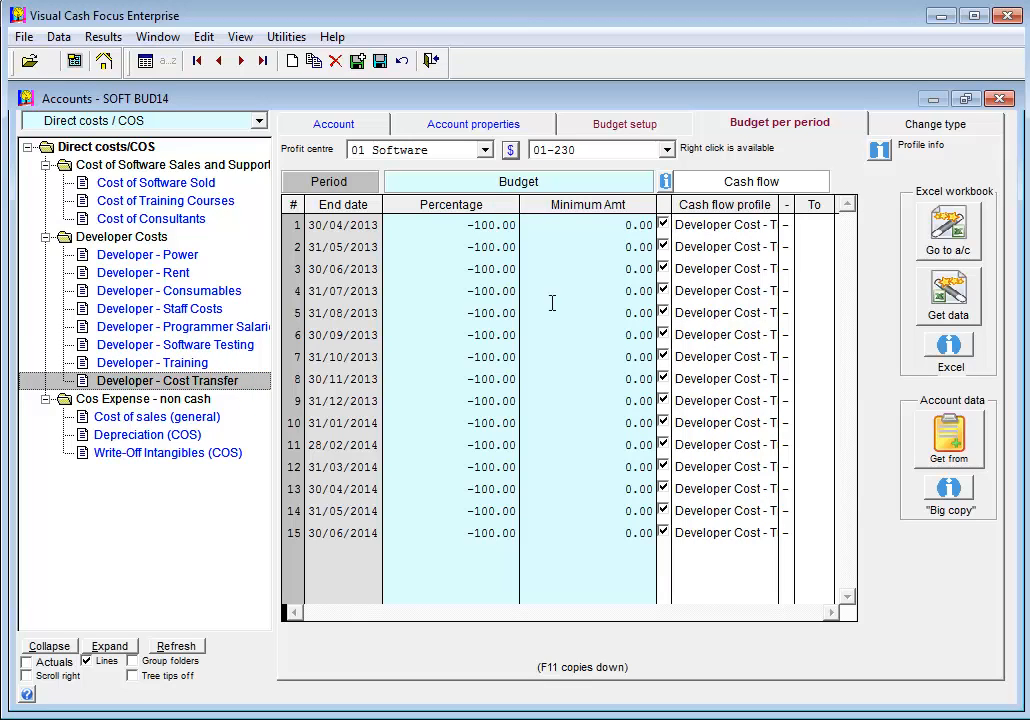
{"action": "left_click", "coordinate": [453, 313]}
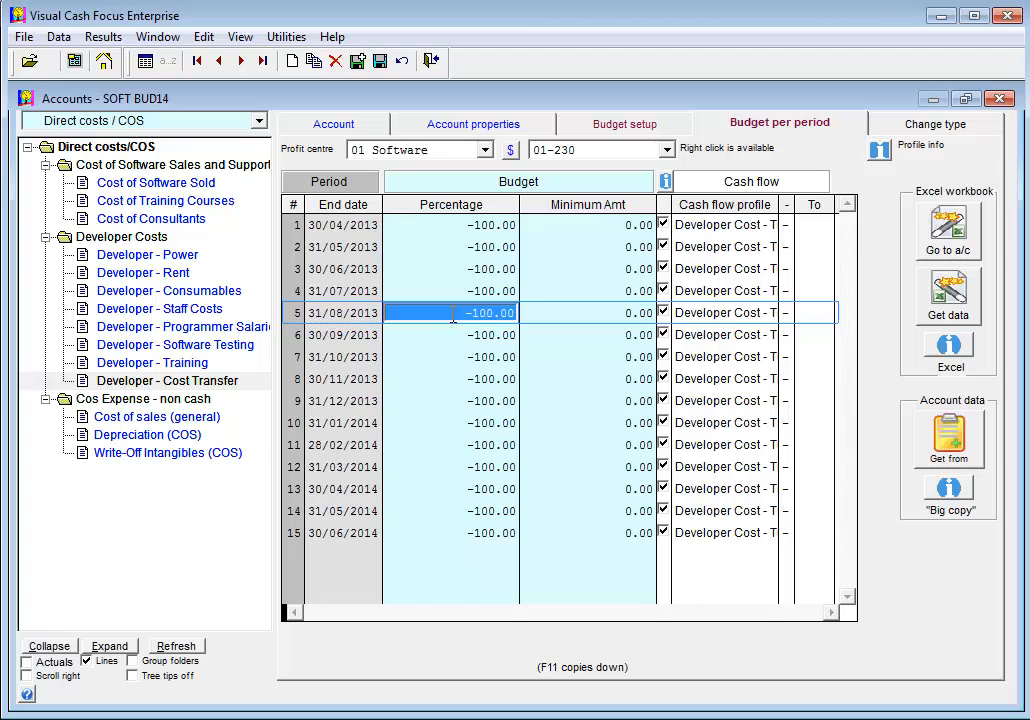
{"action": "right_click", "coordinate": [740, 291]}
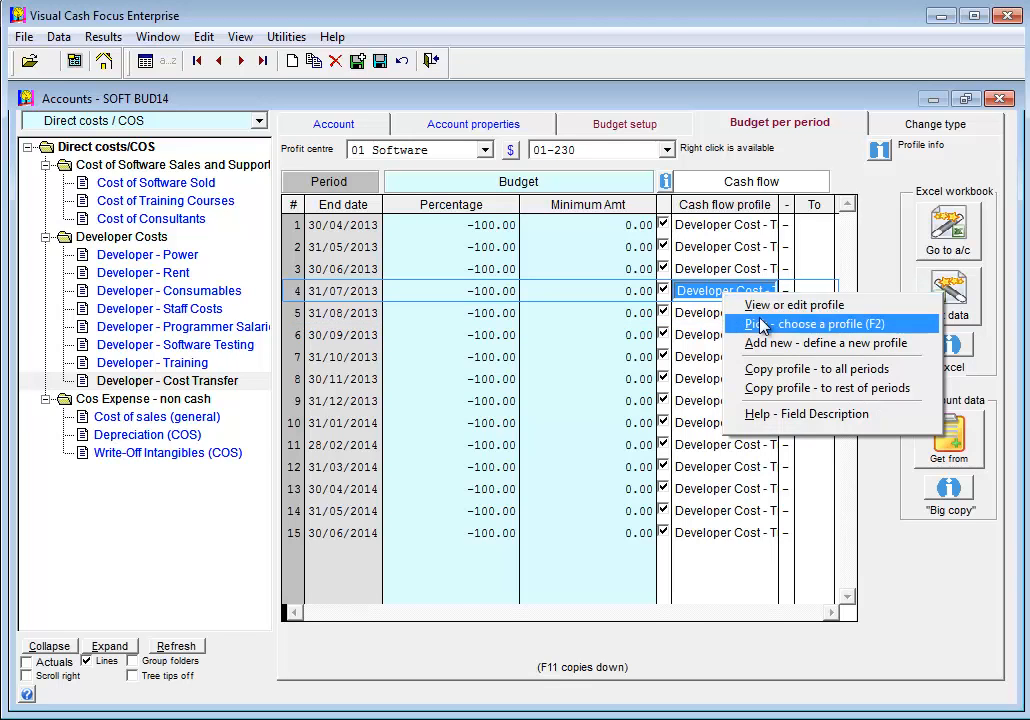
{"action": "left_click", "coordinate": [762, 308]}
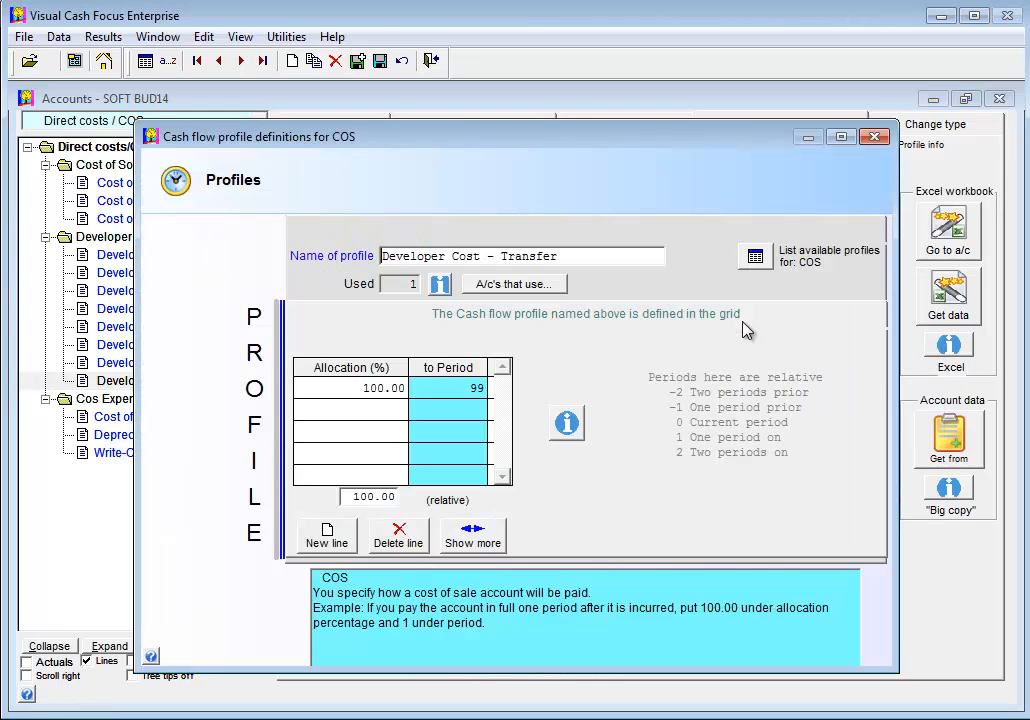
{"action": "left_click", "coordinate": [494, 541]}
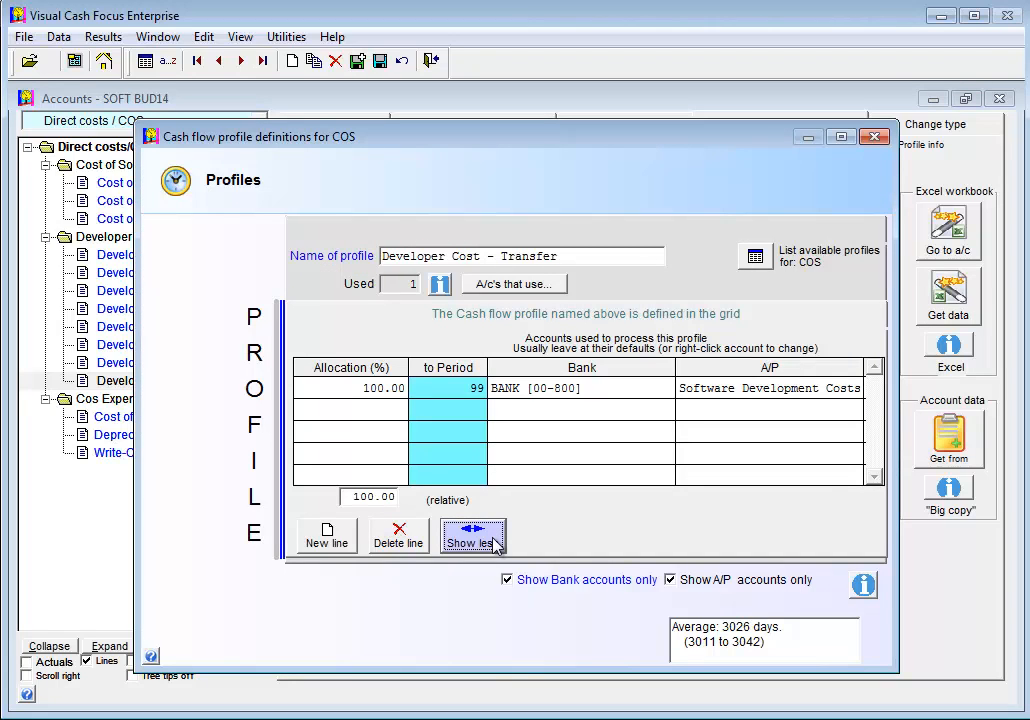
{"action": "left_click", "coordinate": [724, 388]}
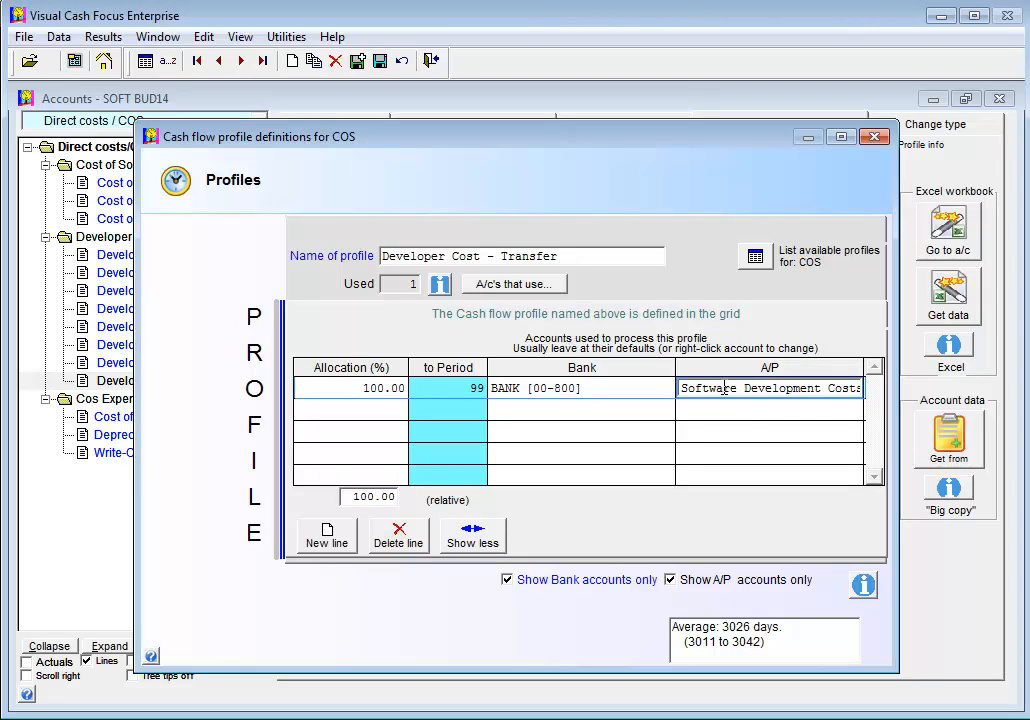
{"action": "left_click", "coordinate": [875, 137]}
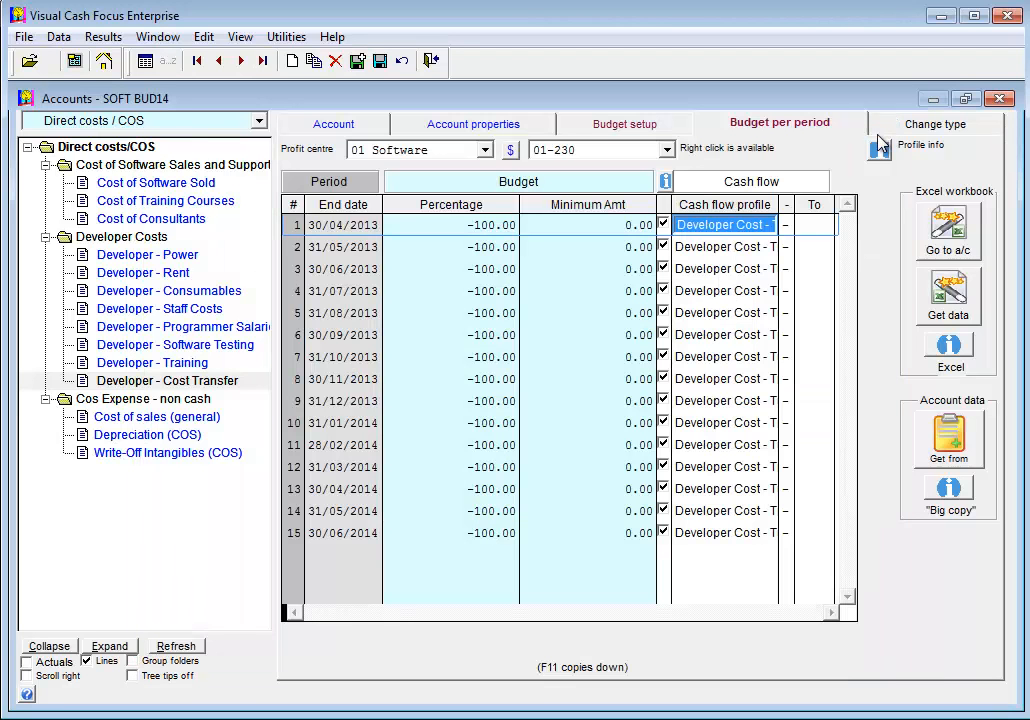
Step: Switch to the Expenses account type and show the budget per period of the ACC account
{"action": "left_click", "coordinate": [940, 124]}
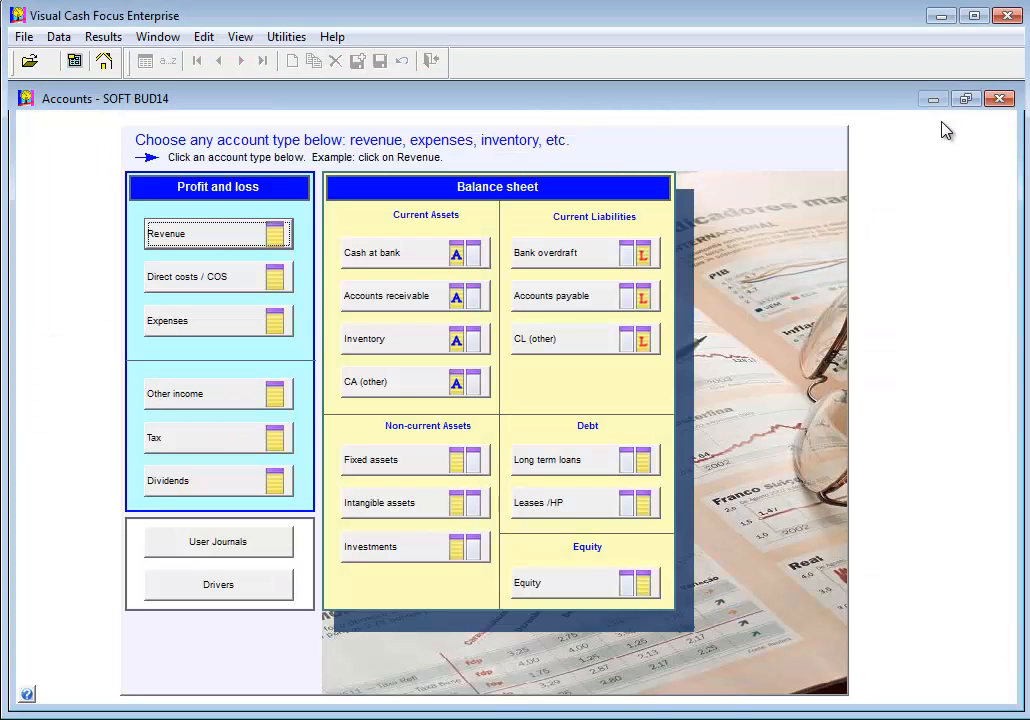
{"action": "left_click", "coordinate": [230, 333]}
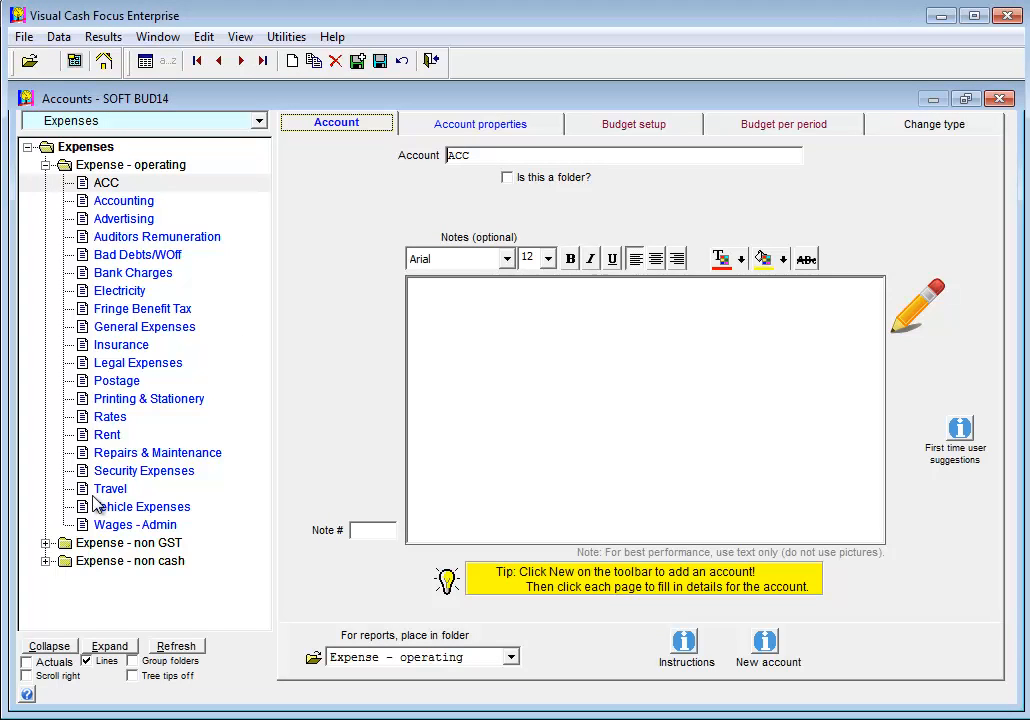
{"action": "left_click", "coordinate": [785, 126]}
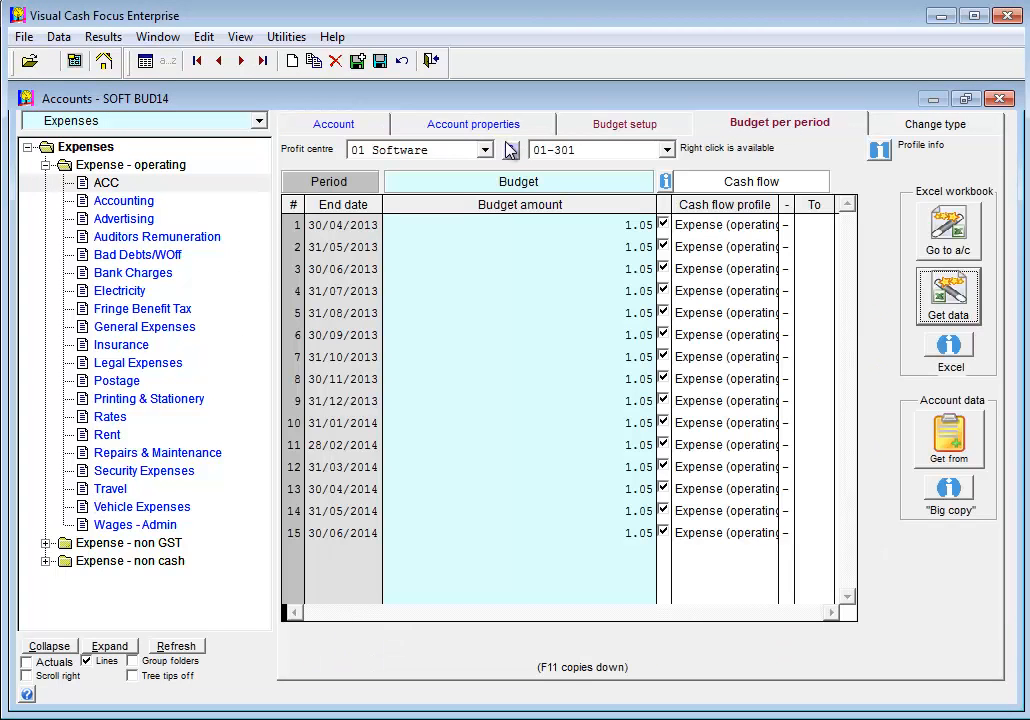
Step: Review the period budgets of the Accounting, Advertising, Auditors Remuneration and Bad Debts/WOff expense accounts
{"action": "left_click", "coordinate": [124, 201]}
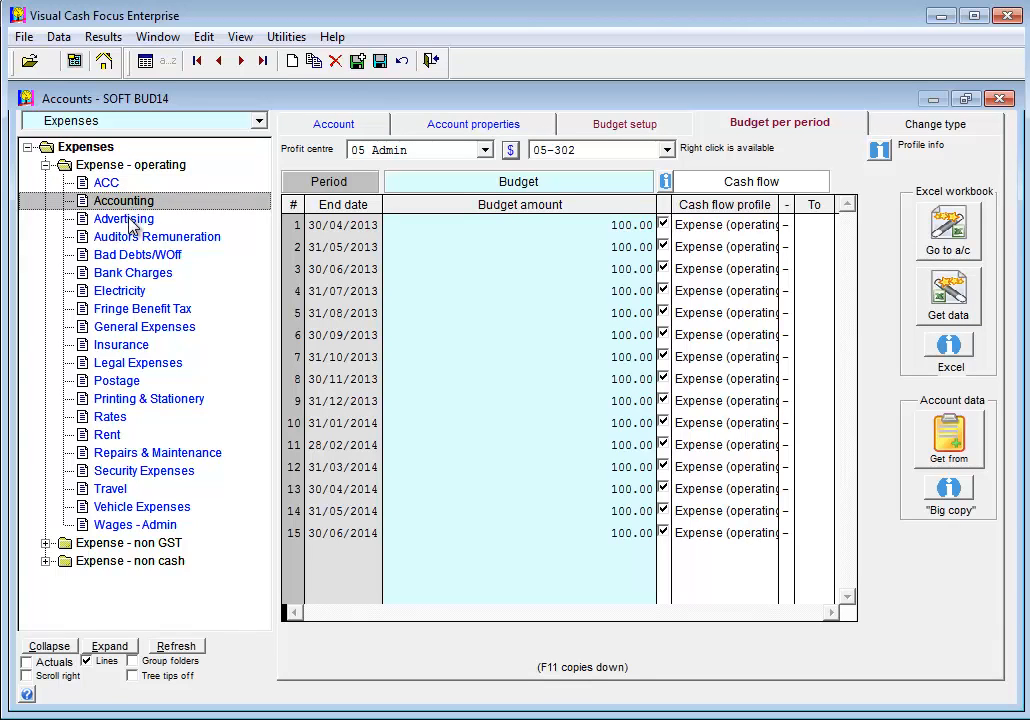
{"action": "left_click", "coordinate": [130, 221]}
{"action": "left_click", "coordinate": [130, 237]}
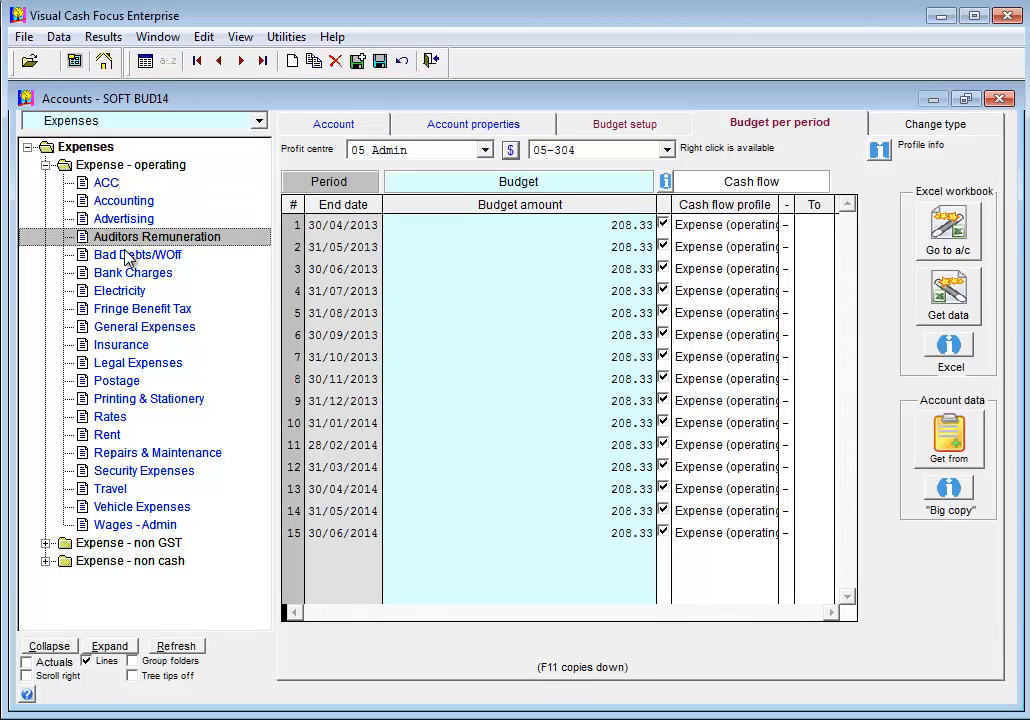
{"action": "left_click", "coordinate": [128, 256]}
Step: Examine the Fringe Benefit Tax budget amounts and which periods are ticked for cash flow
{"action": "left_click", "coordinate": [125, 310]}
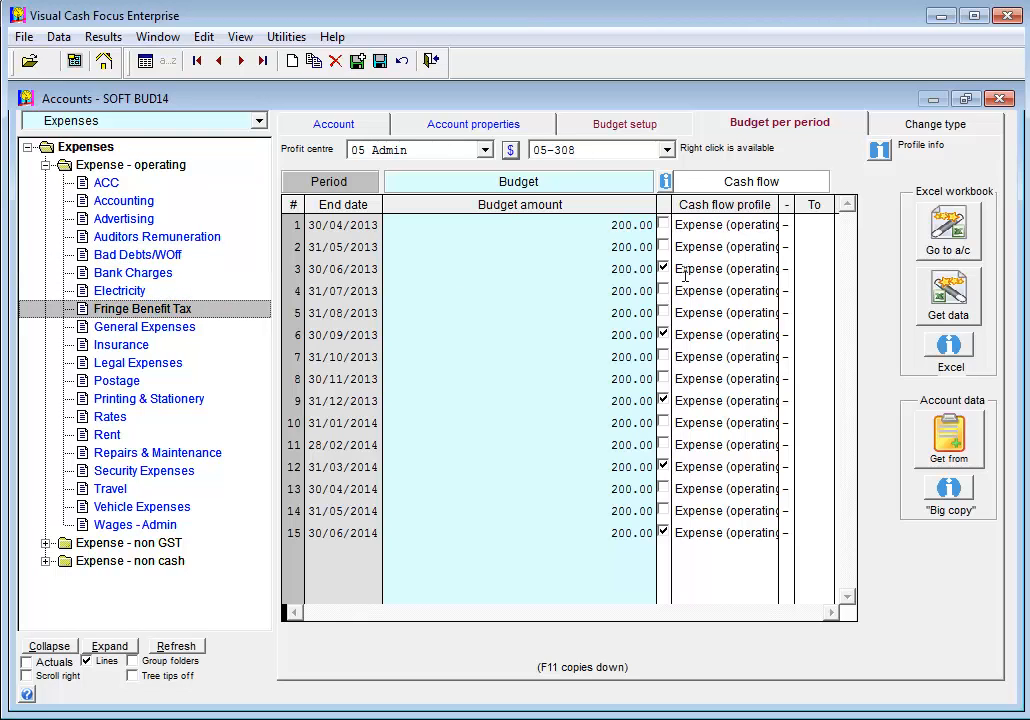
{"action": "left_click", "coordinate": [582, 269]}
{"action": "left_click", "coordinate": [591, 330]}
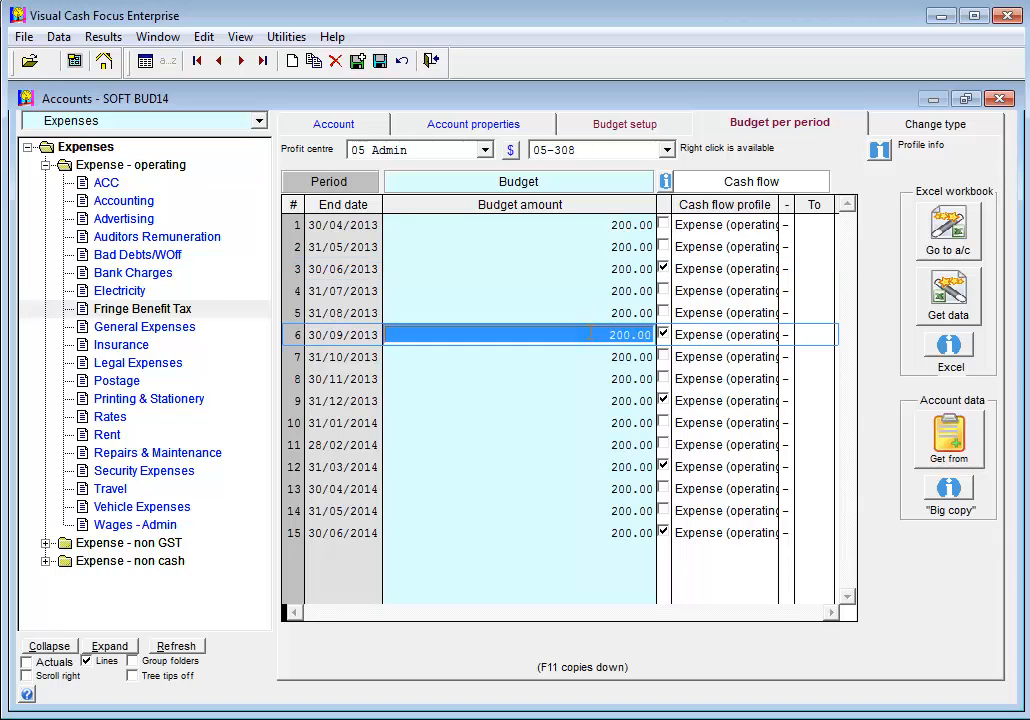
Step: Examine the Insurance expense account's cash flow profile, including its relative period and its Bank and A/P accounts
{"action": "left_click", "coordinate": [140, 345]}
{"action": "right_click", "coordinate": [688, 379]}
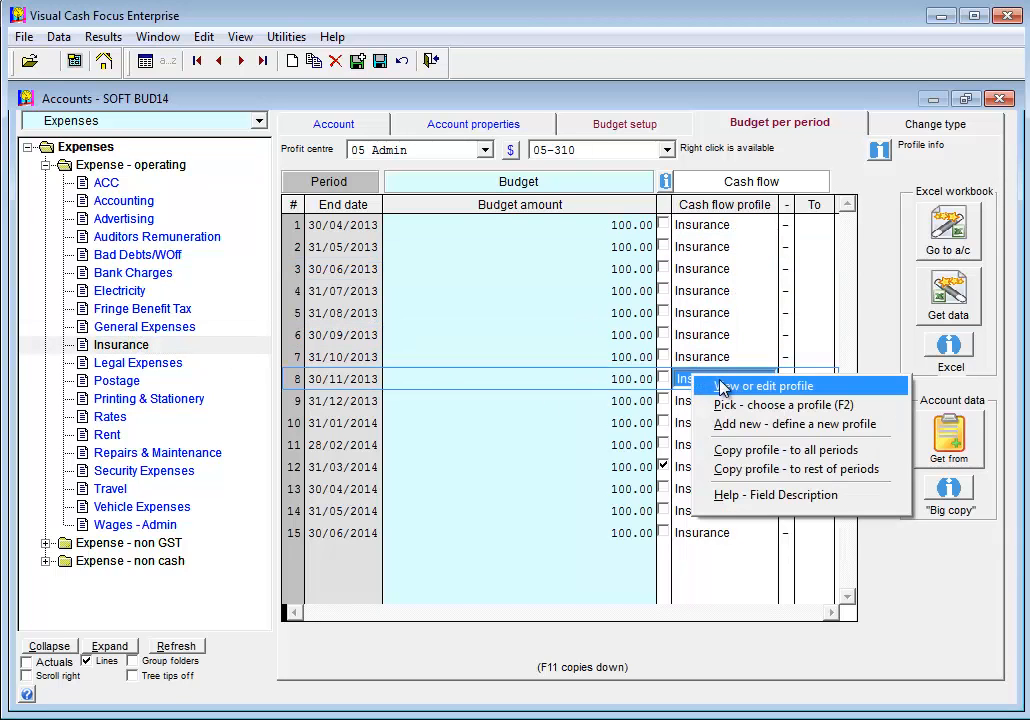
{"action": "left_click", "coordinate": [714, 386]}
{"action": "left_click", "coordinate": [480, 536]}
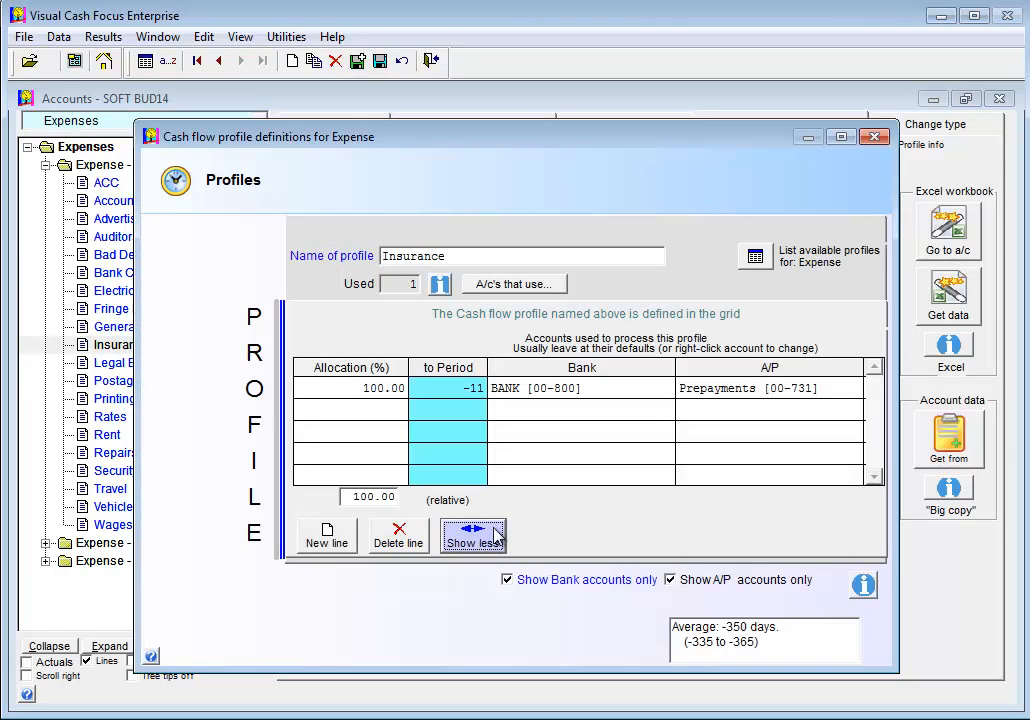
{"action": "left_click", "coordinate": [726, 389]}
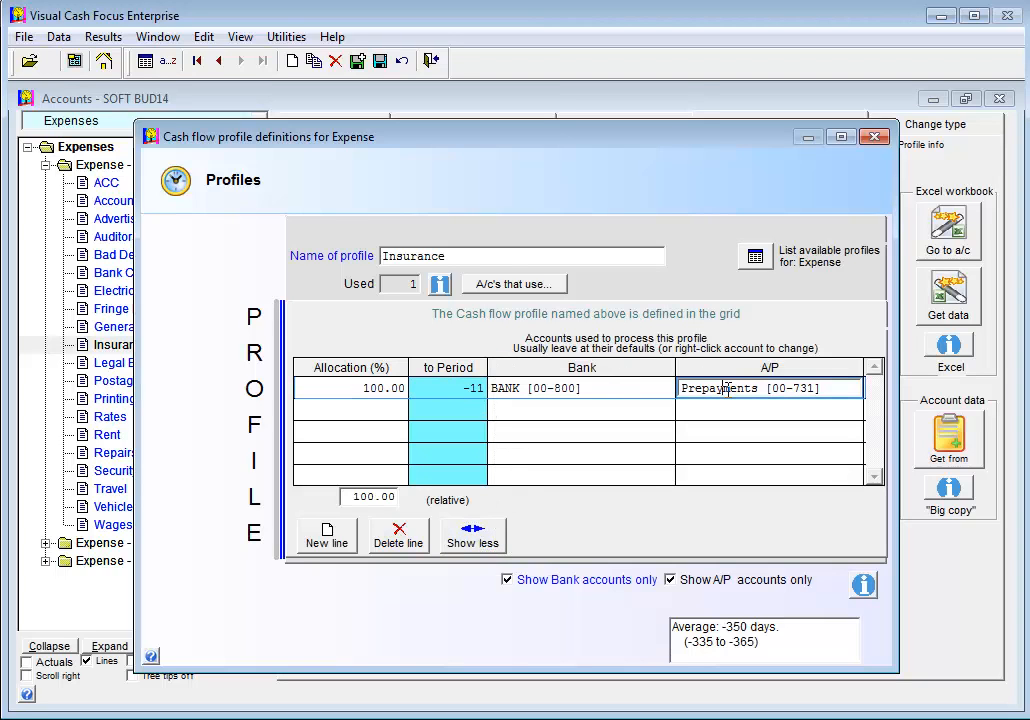
Step: Close the Insurance cash flow profile and switch to the Inventory account type
{"action": "left_click", "coordinate": [874, 136]}
{"action": "left_click", "coordinate": [895, 130]}
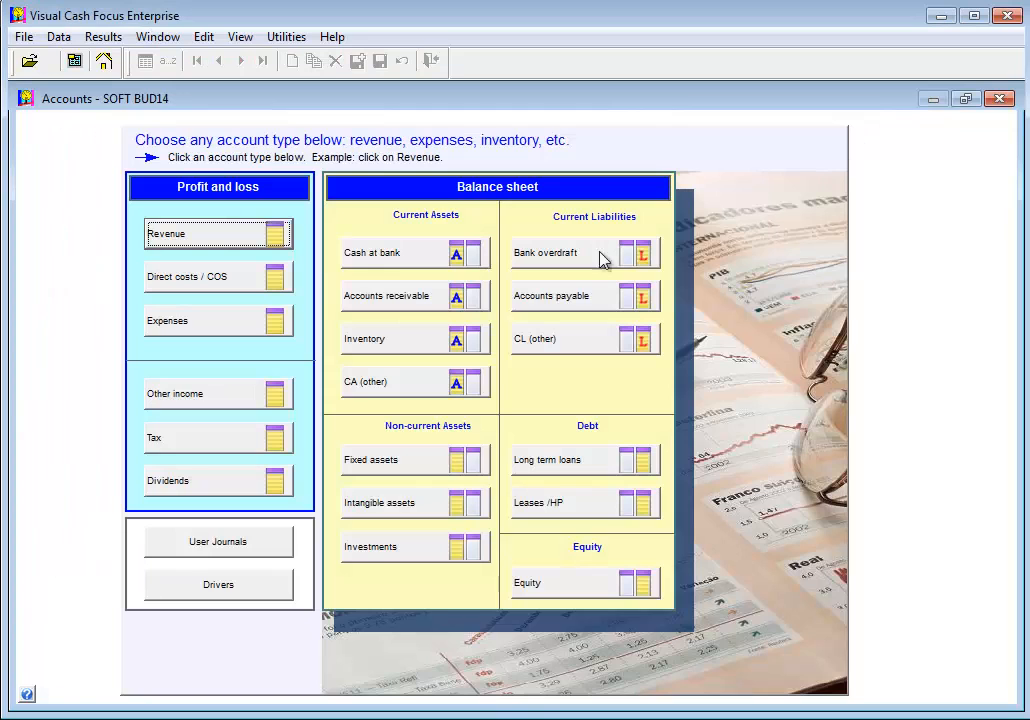
{"action": "left_click", "coordinate": [405, 343]}
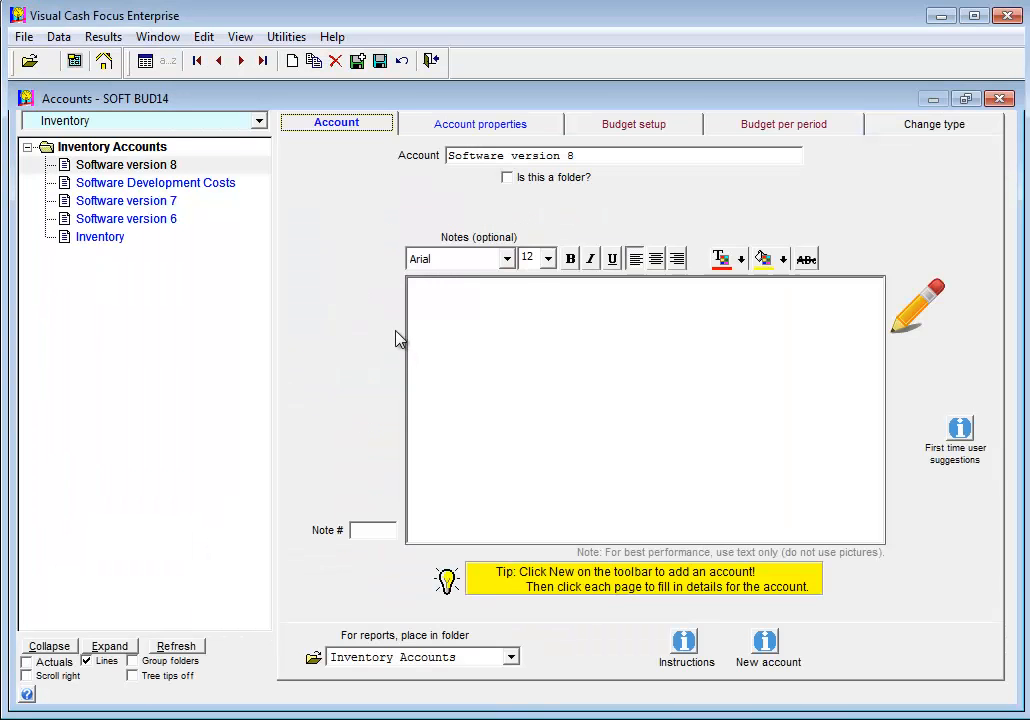
Step: Review the purchases budget and cash flow profile per period of the Software version 8 inventory account, and close the accounts
{"action": "left_click", "coordinate": [212, 187]}
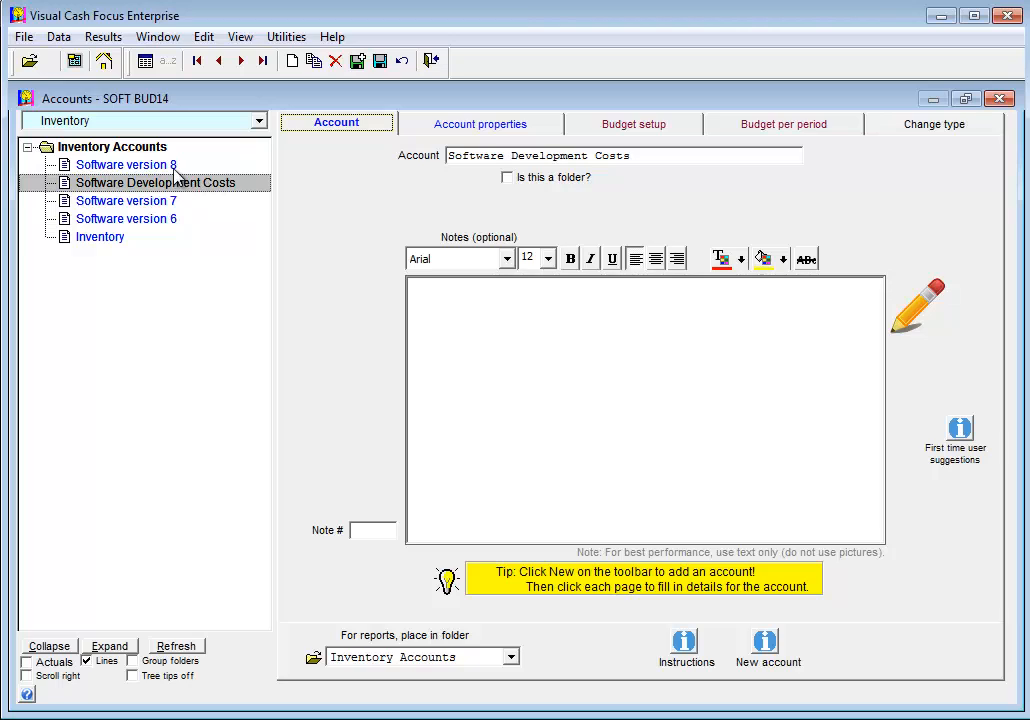
{"action": "left_click", "coordinate": [174, 166]}
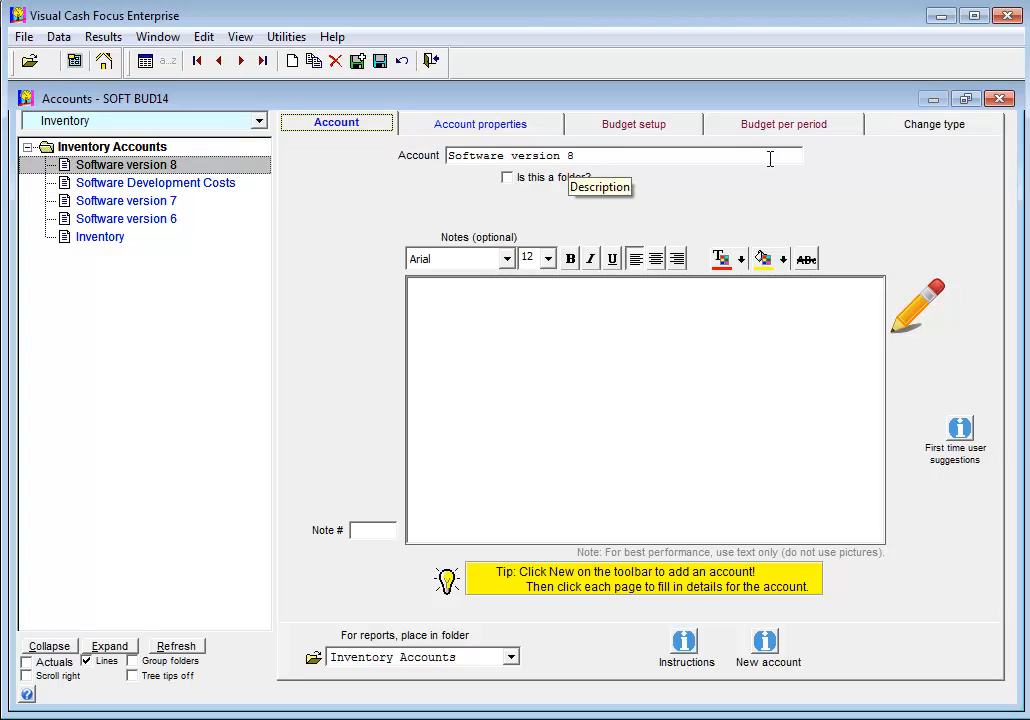
{"action": "left_click", "coordinate": [783, 125]}
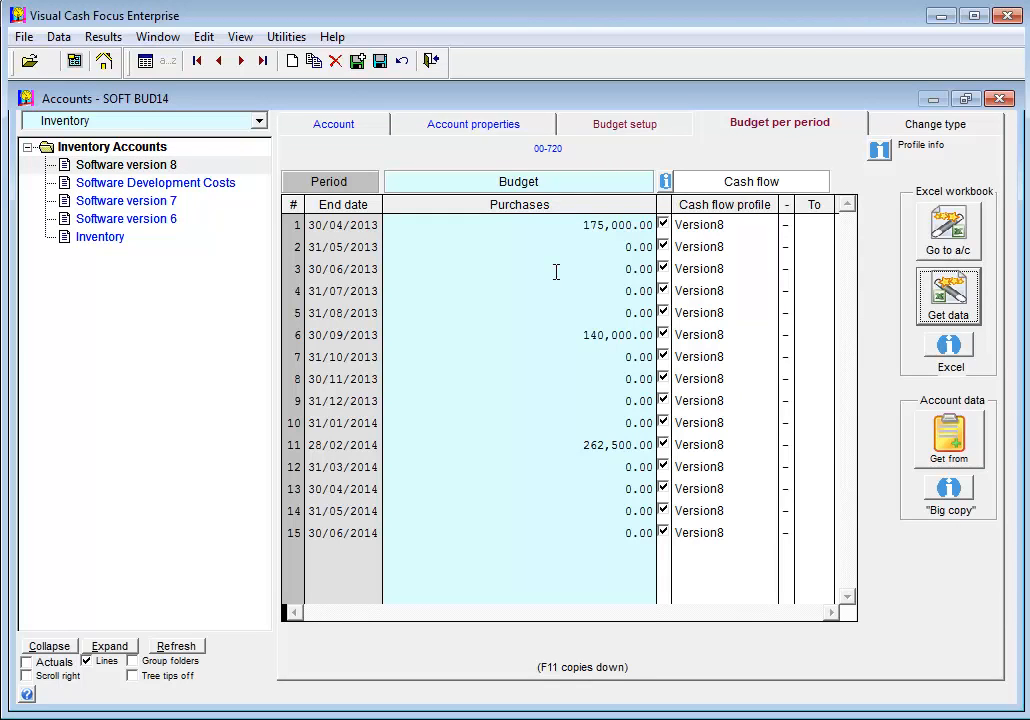
{"action": "left_click", "coordinate": [541, 337]}
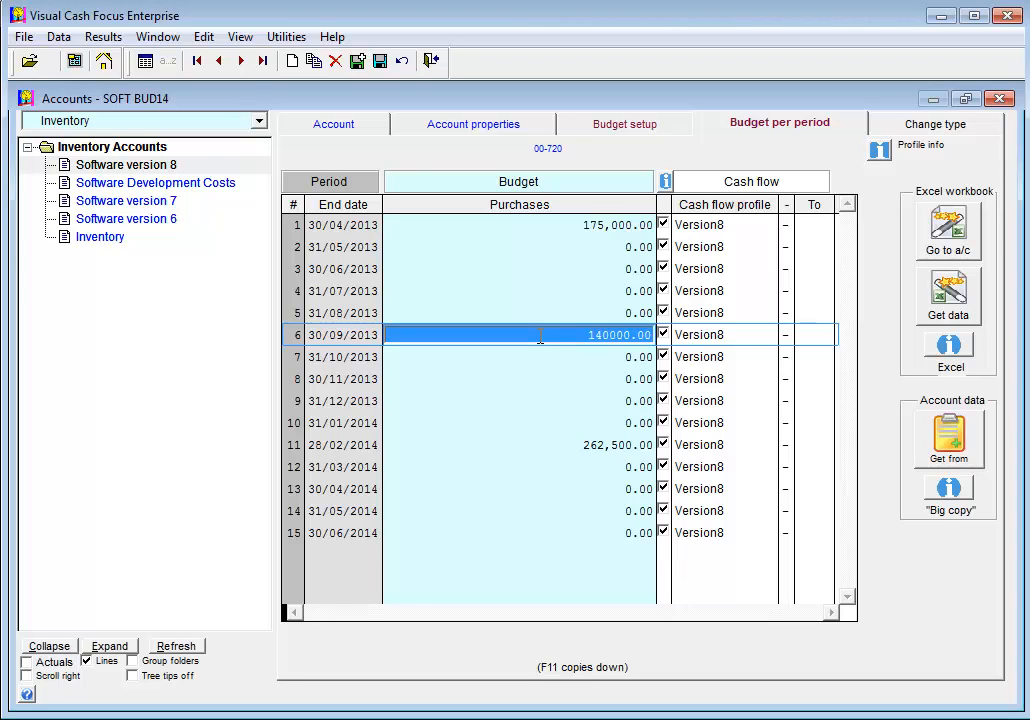
{"action": "left_click", "coordinate": [1000, 99]}
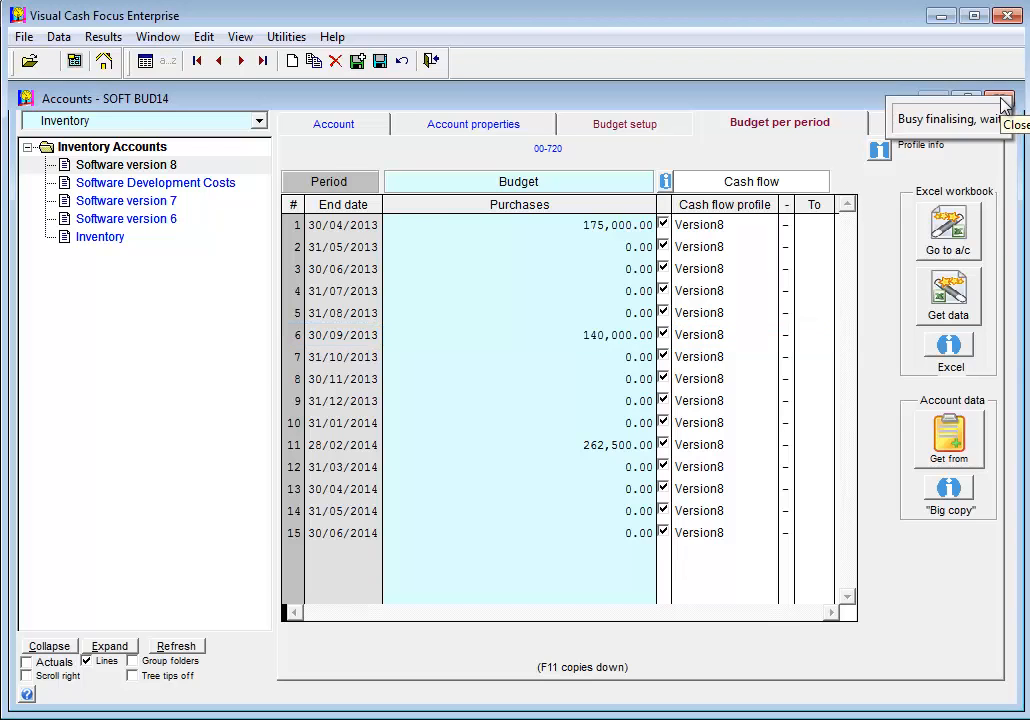
Step: Examine the profit and loss results for the entire organisation and for the 01 Software profit centre
{"action": "left_click", "coordinate": [615, 387]}
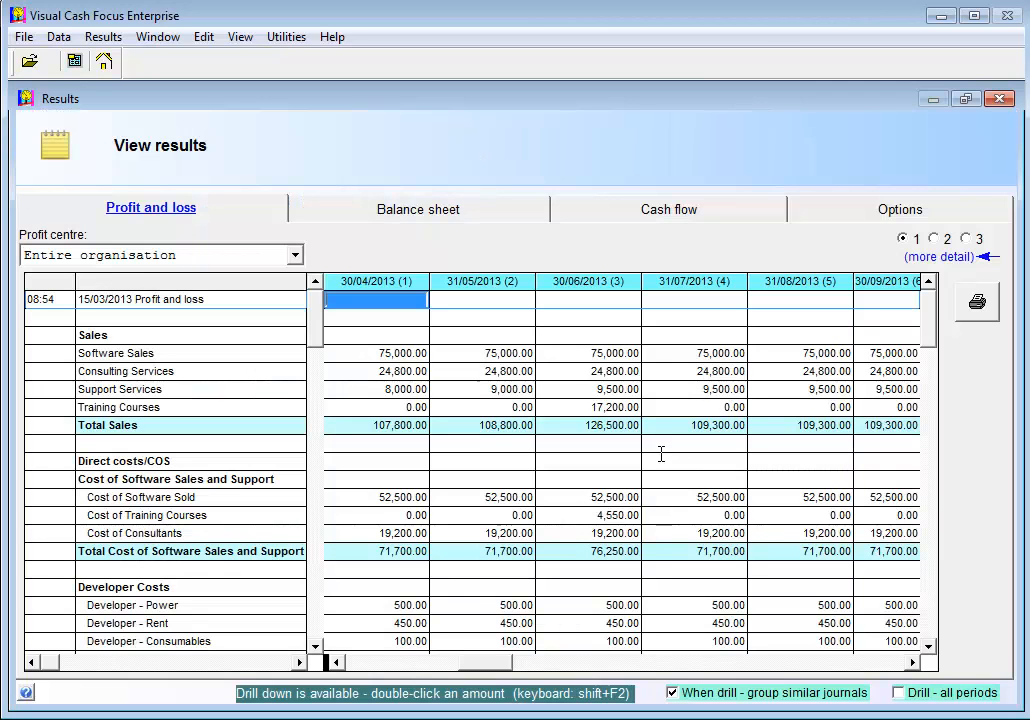
{"action": "scroll", "coordinate": [646, 438], "scroll_direction": "down", "scroll_amount": 3}
{"action": "scroll", "coordinate": [646, 438], "scroll_direction": "down", "scroll_amount": 11}
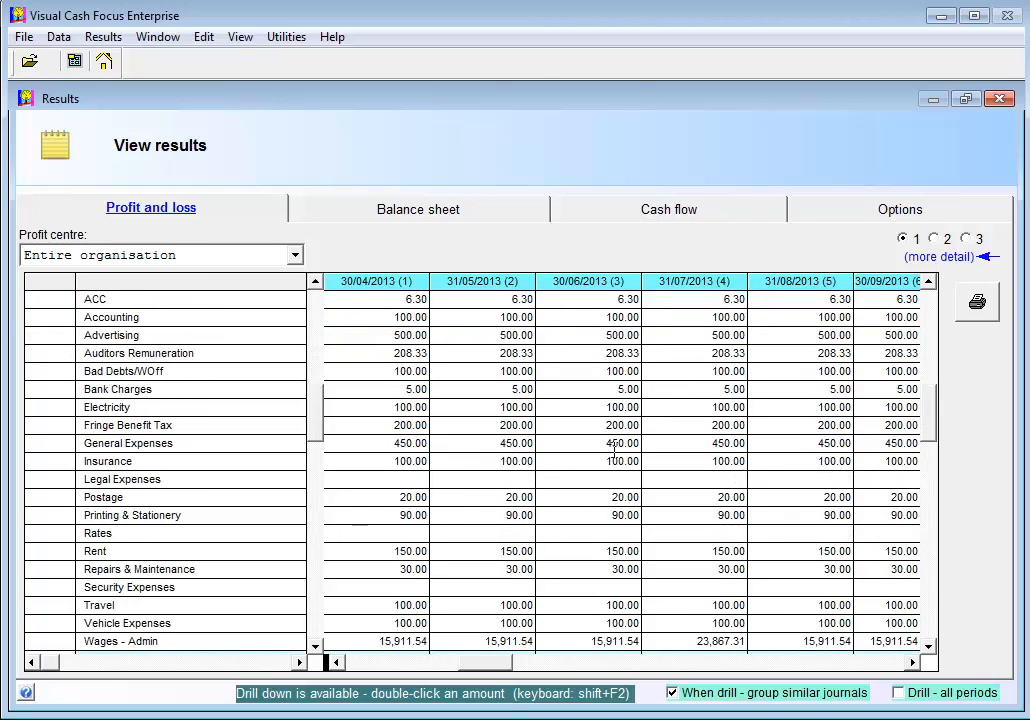
{"action": "left_click", "coordinate": [449, 480]}
{"action": "left_click", "coordinate": [454, 528]}
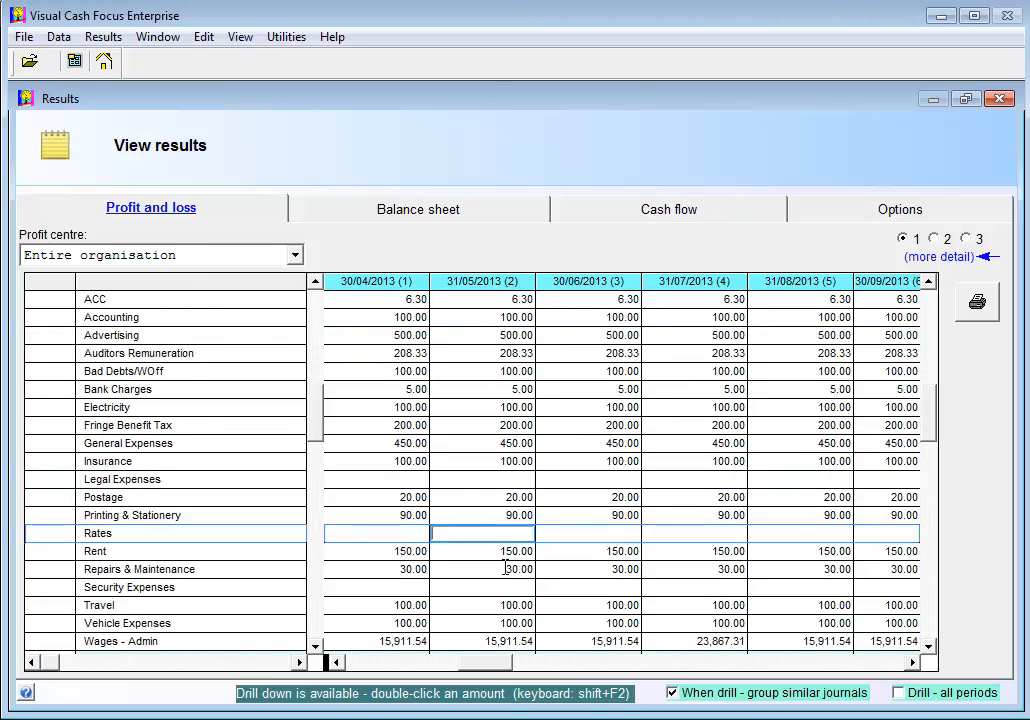
{"action": "scroll", "coordinate": [500, 565], "scroll_direction": "down", "scroll_amount": 3}
{"action": "scroll", "coordinate": [505, 569], "scroll_direction": "up", "scroll_amount": 3}
{"action": "scroll", "coordinate": [505, 569], "scroll_direction": "up", "scroll_amount": 5}
{"action": "left_click", "coordinate": [295, 255]}
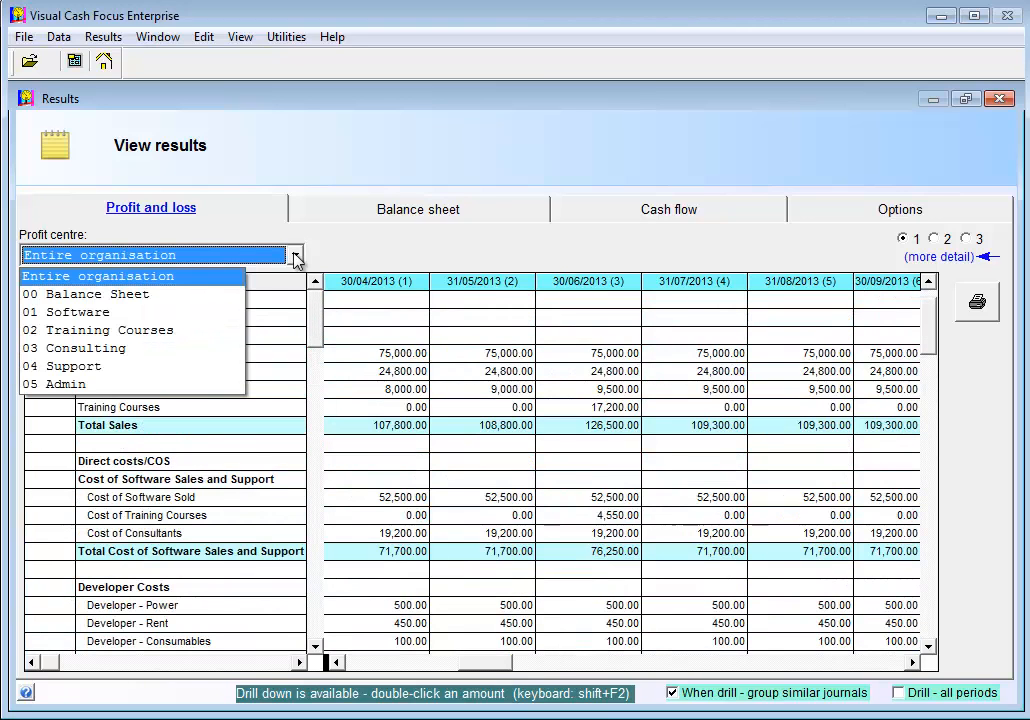
{"action": "left_click", "coordinate": [220, 314]}
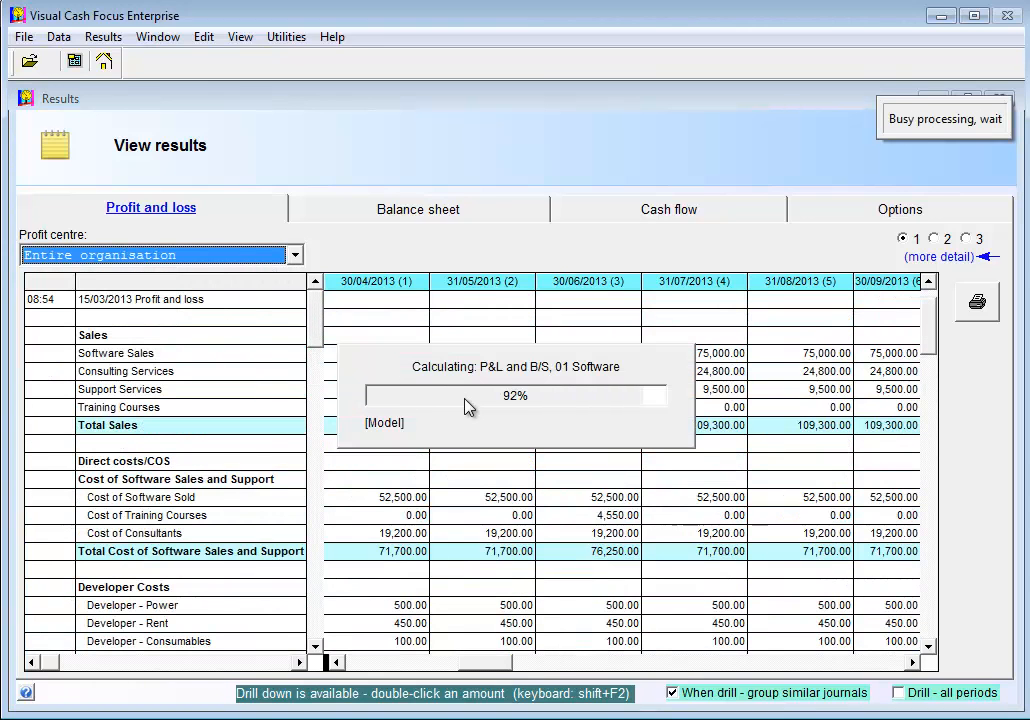
Step: Show the balance sheet results and drill down into the Cash at Bank ledger for all periods
{"action": "left_click", "coordinate": [446, 216]}
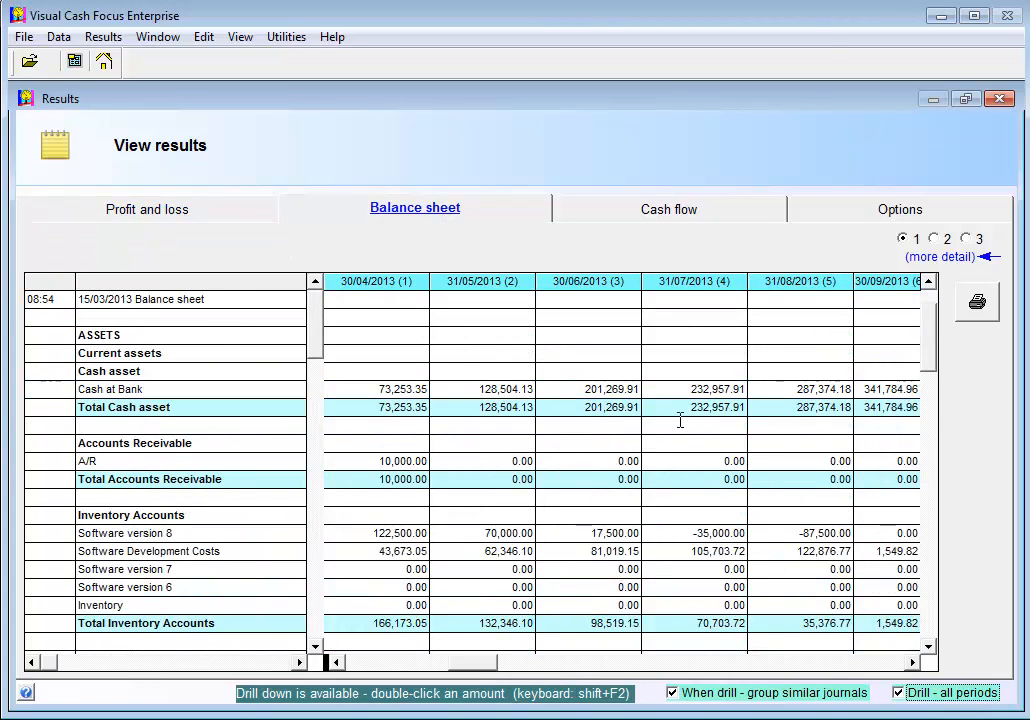
{"action": "left_click", "coordinate": [498, 390]}
{"action": "double_click", "coordinate": [501, 390]}
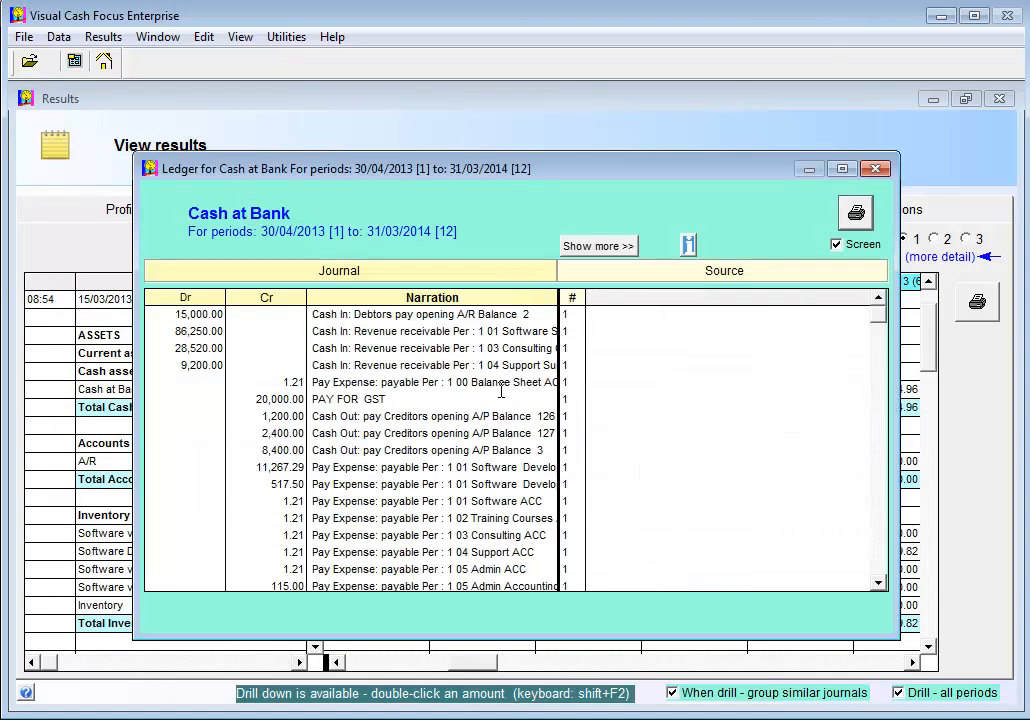
Step: Examine the Cash at Bank ledger entries at full size with their source accounts and profit centres shown, and close the ledger
{"action": "left_click", "coordinate": [842, 169]}
{"action": "scroll", "coordinate": [942, 400], "scroll_direction": "down", "scroll_amount": 5}
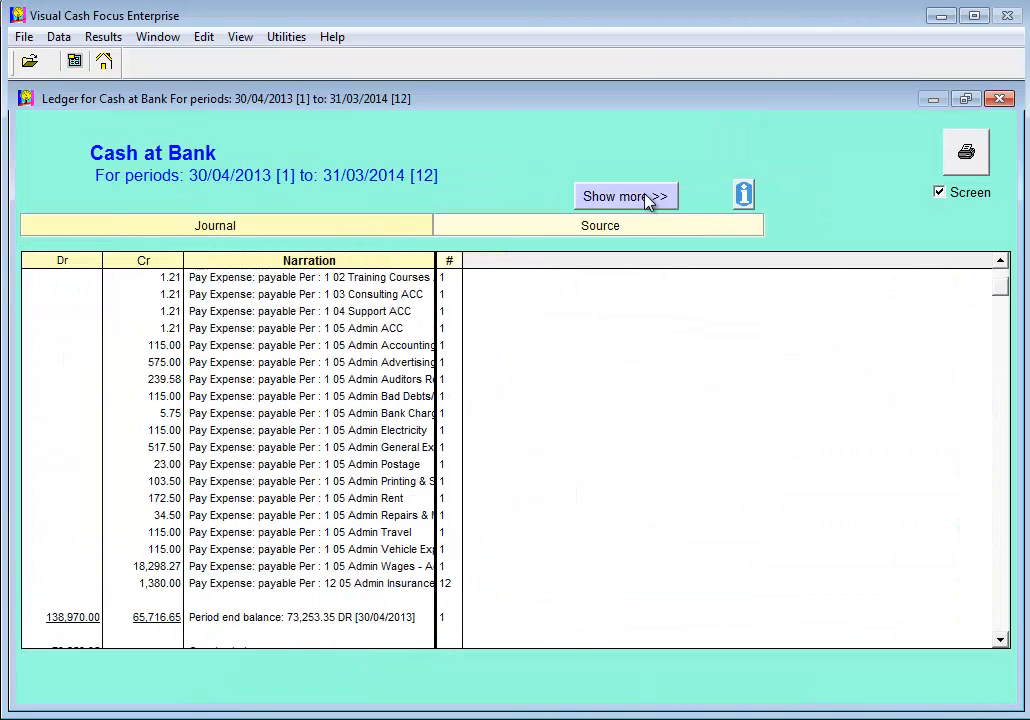
{"action": "left_click", "coordinate": [650, 198]}
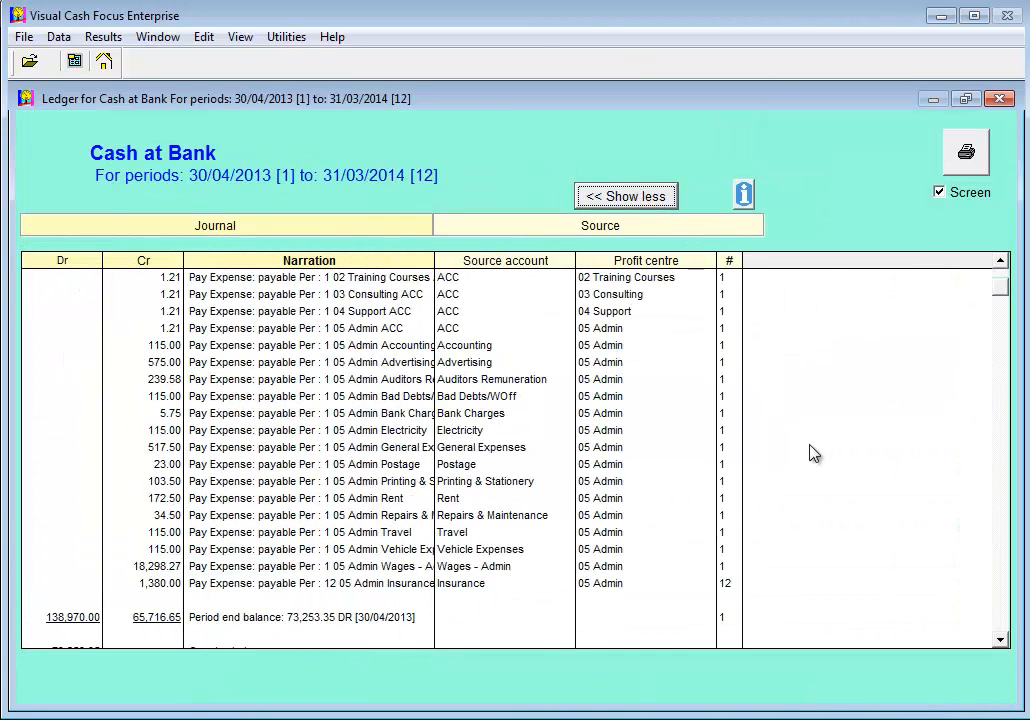
{"action": "left_click", "coordinate": [1000, 640]}
{"action": "left_click_drag", "start_coordinate": [1001, 640], "coordinate": [1001, 640]}
{"action": "left_click", "coordinate": [999, 98]}
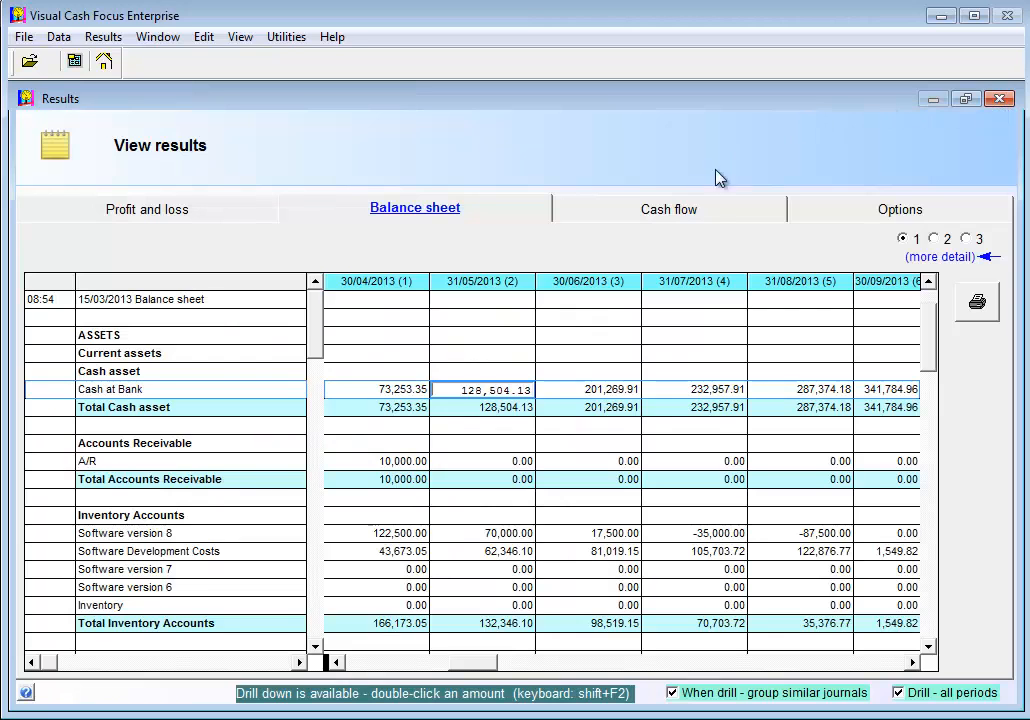
Step: Review the cash flow results for the 01 Software profit centre and close the results
{"action": "left_click", "coordinate": [697, 217]}
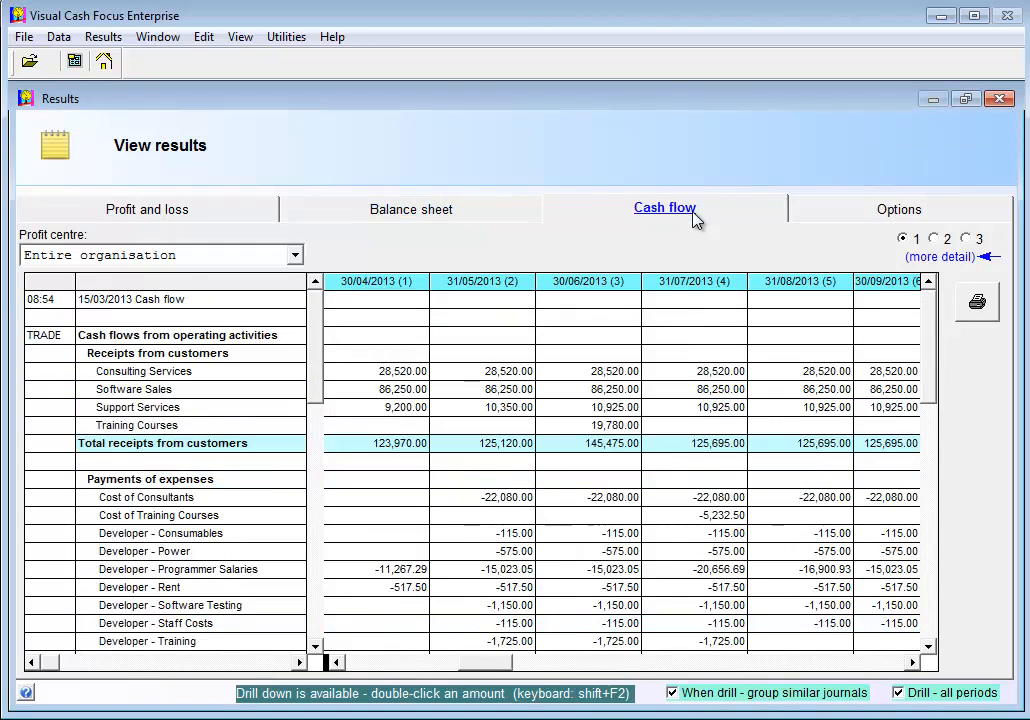
{"action": "left_click", "coordinate": [295, 255]}
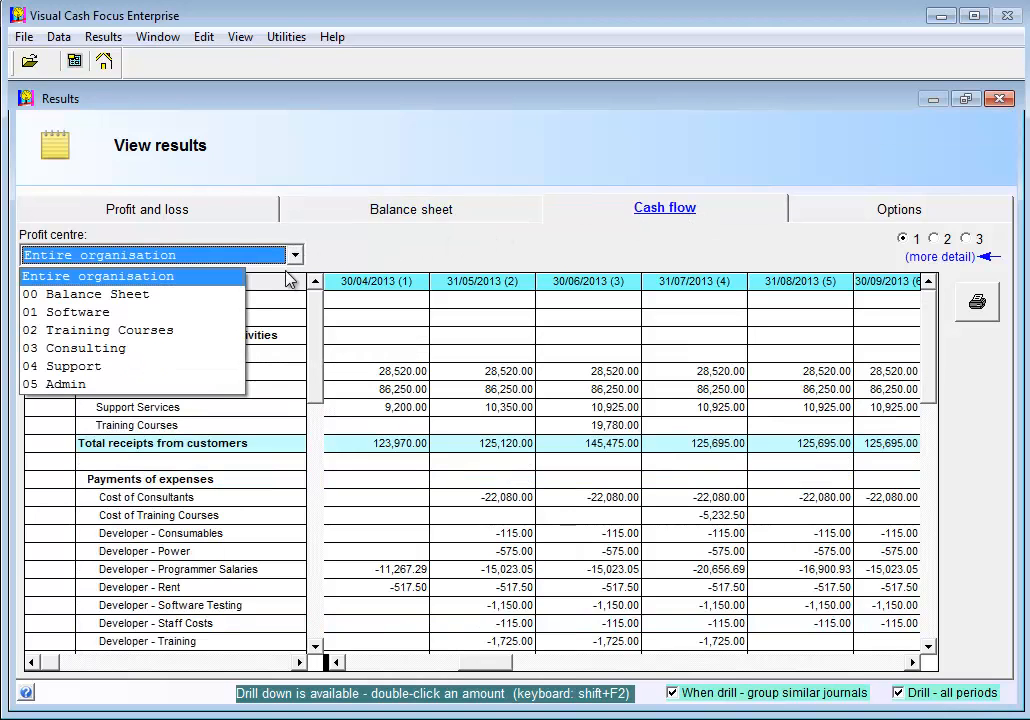
{"action": "left_click", "coordinate": [199, 313]}
{"action": "scroll", "coordinate": [563, 387], "scroll_direction": "down", "scroll_amount": 9}
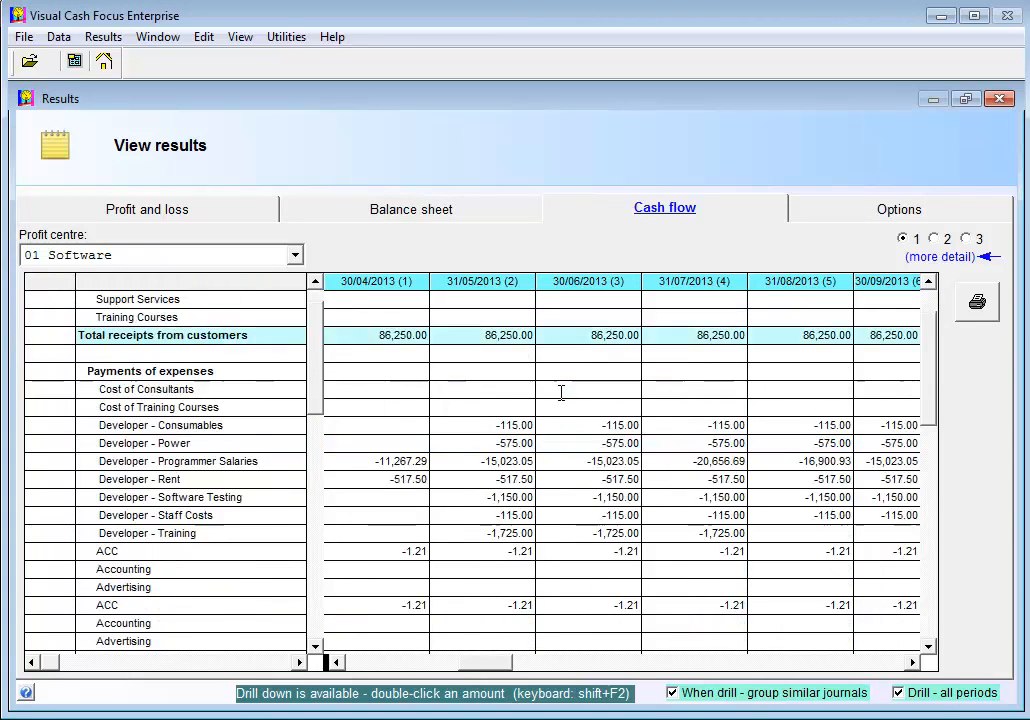
{"action": "scroll", "coordinate": [561, 393], "scroll_direction": "down", "scroll_amount": 7}
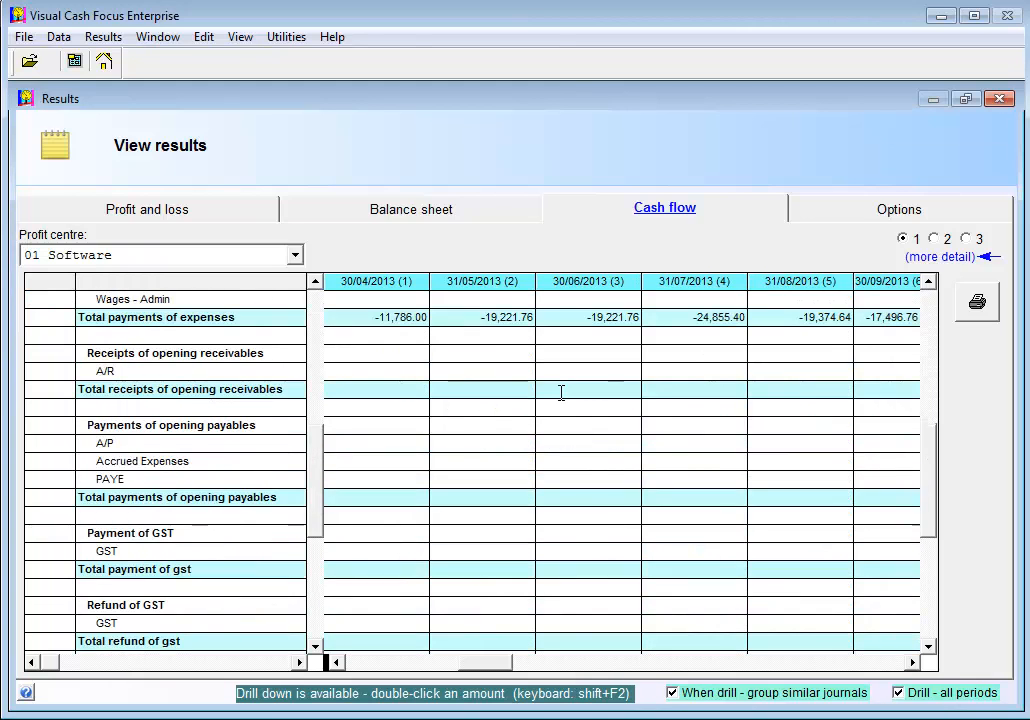
{"action": "left_click", "coordinate": [999, 99]}
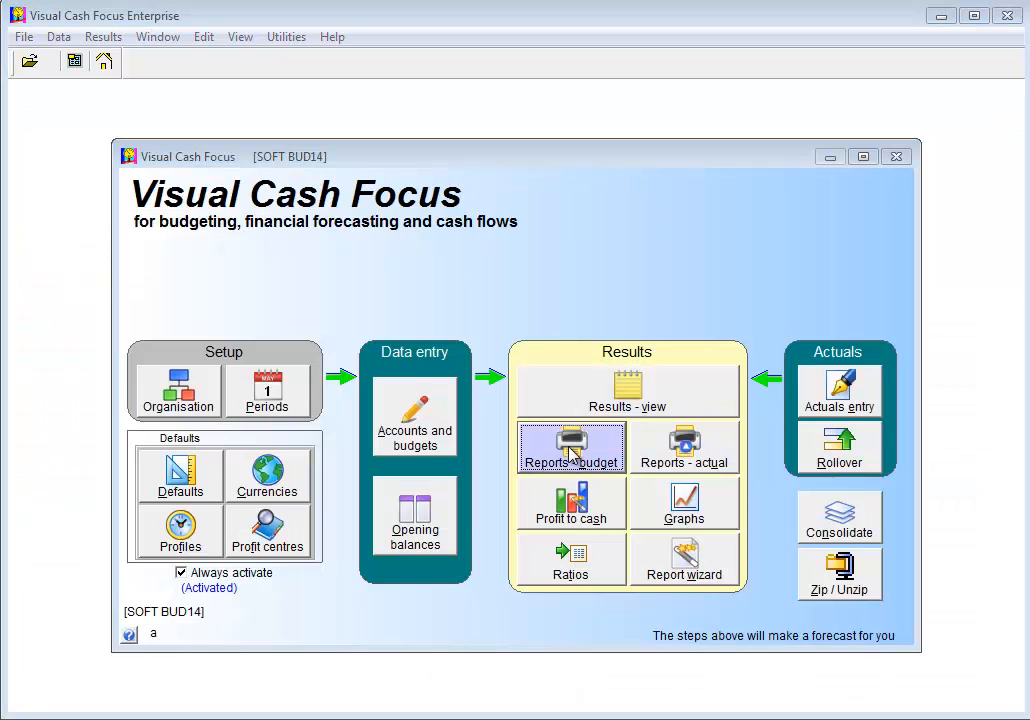
Step: Preview both pages of the budget Profit and loss report and close the preview
{"action": "left_click", "coordinate": [573, 454]}
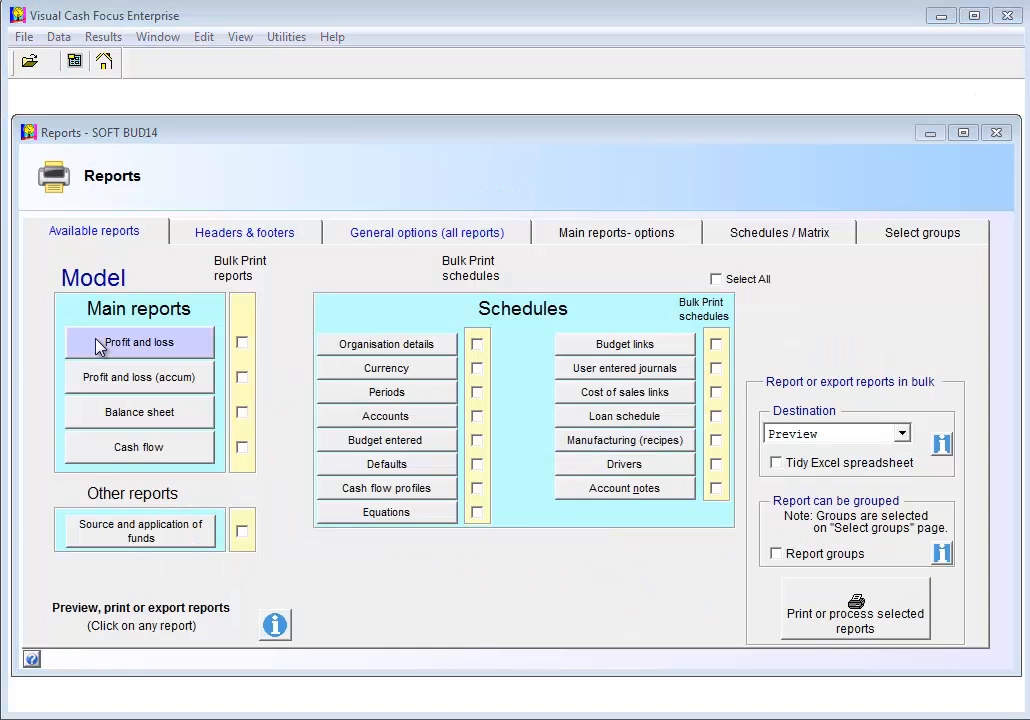
{"action": "left_click", "coordinate": [100, 345]}
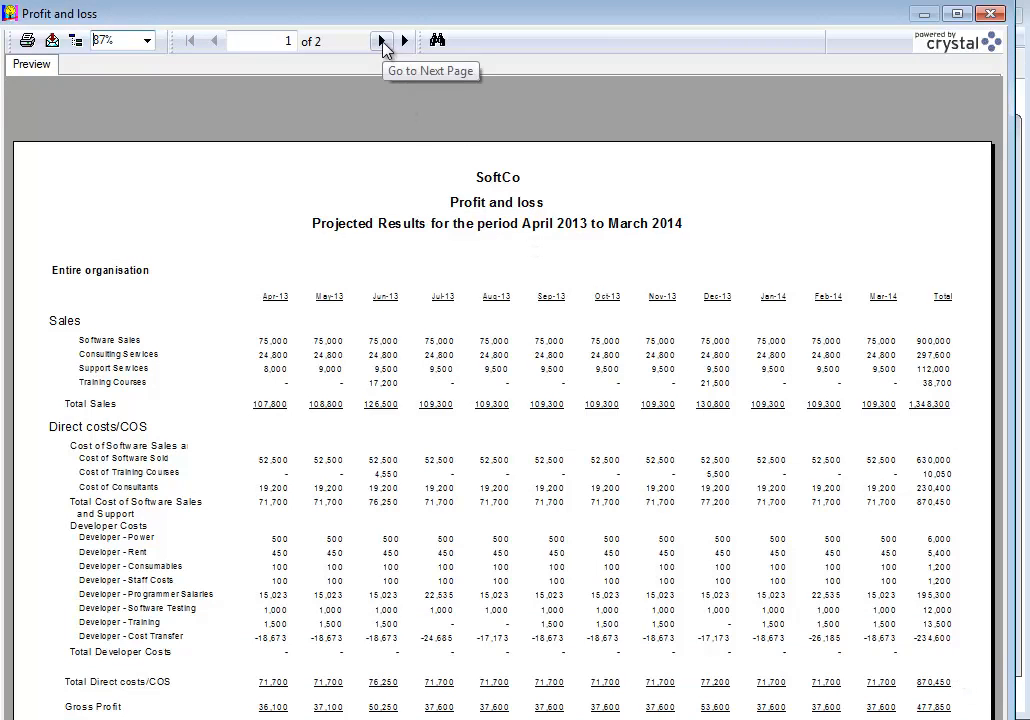
{"action": "left_click", "coordinate": [382, 43]}
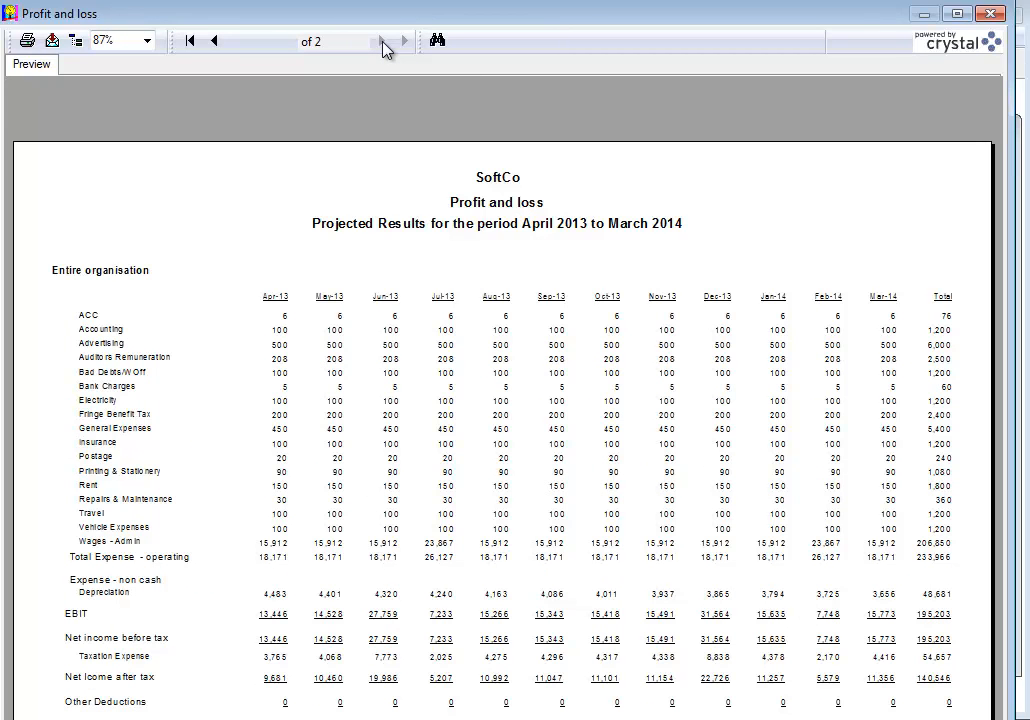
{"action": "left_click", "coordinate": [994, 16]}
Step: Preview the Balance sheet report, checking the monthly Software version 8 inventory balances and the second page
{"action": "left_click", "coordinate": [140, 413]}
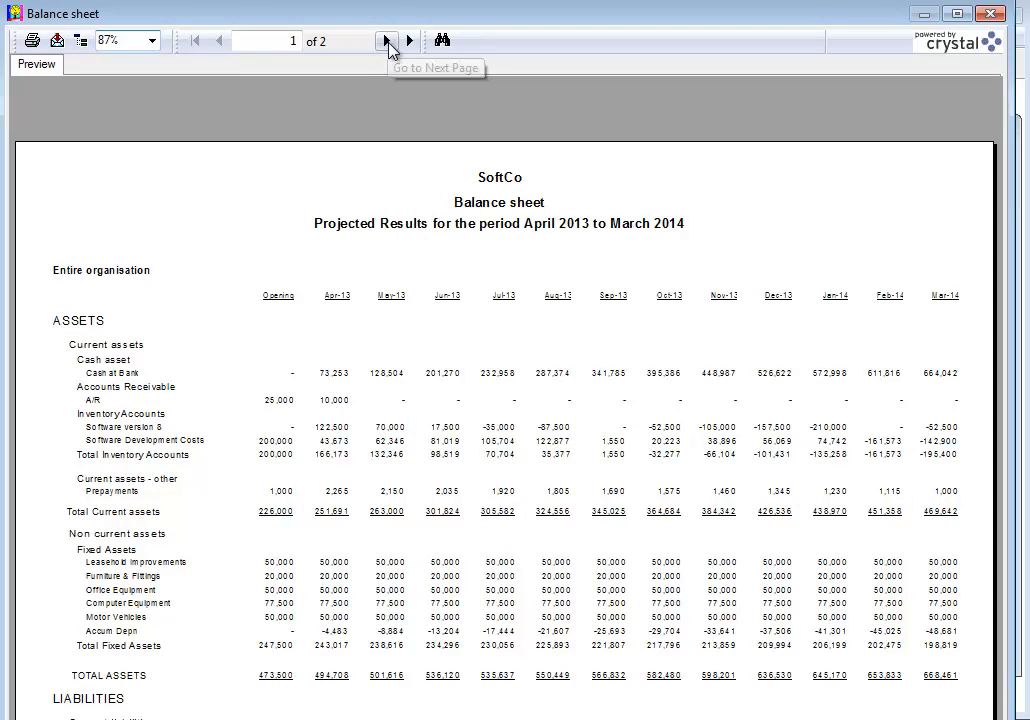
{"action": "left_click", "coordinate": [332, 428]}
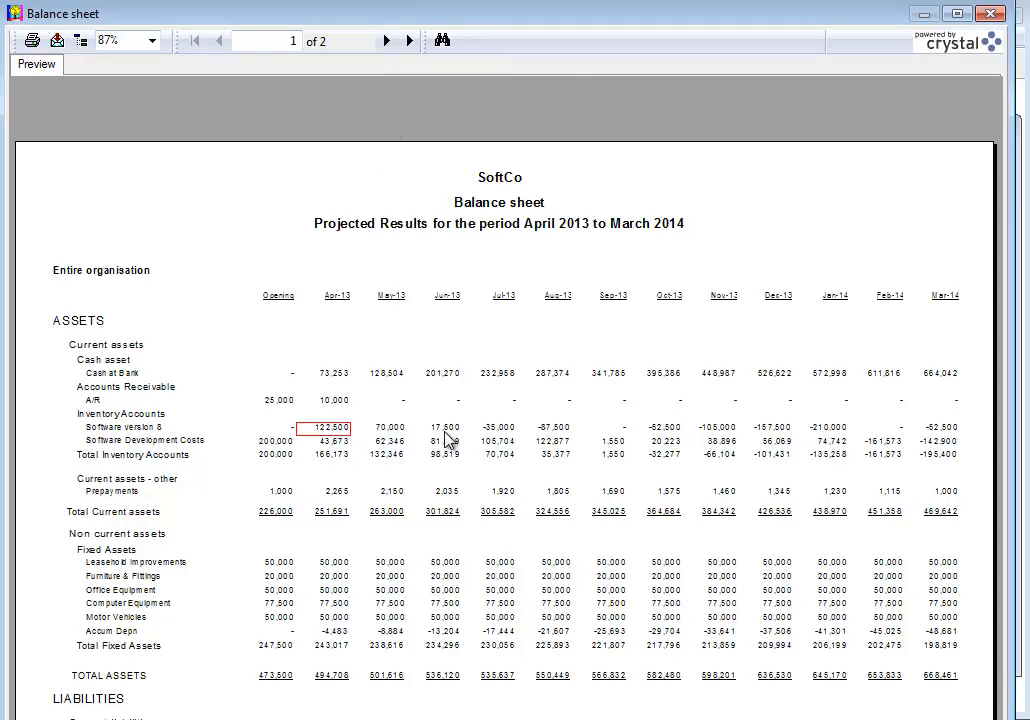
{"action": "left_click", "coordinate": [560, 428]}
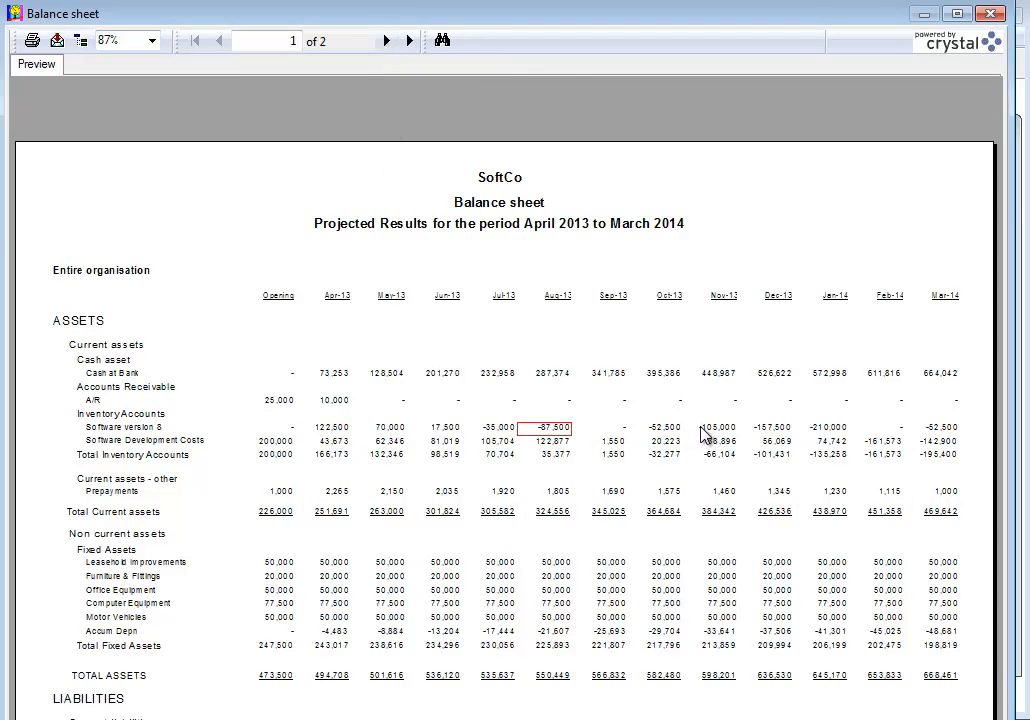
{"action": "left_click", "coordinate": [702, 428]}
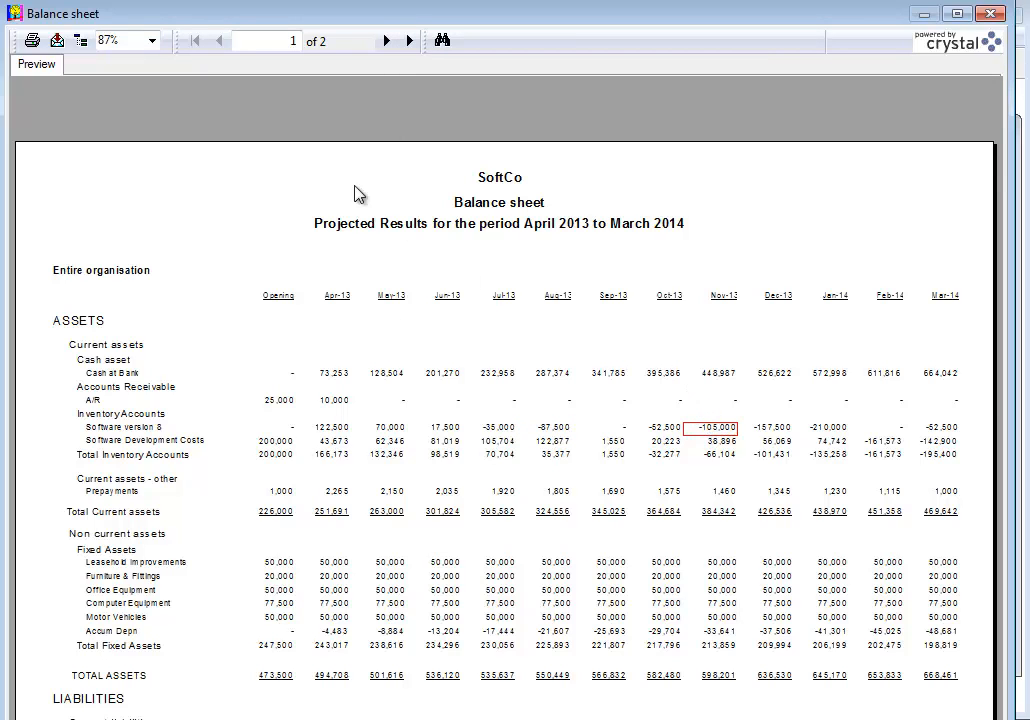
{"action": "left_click", "coordinate": [388, 41]}
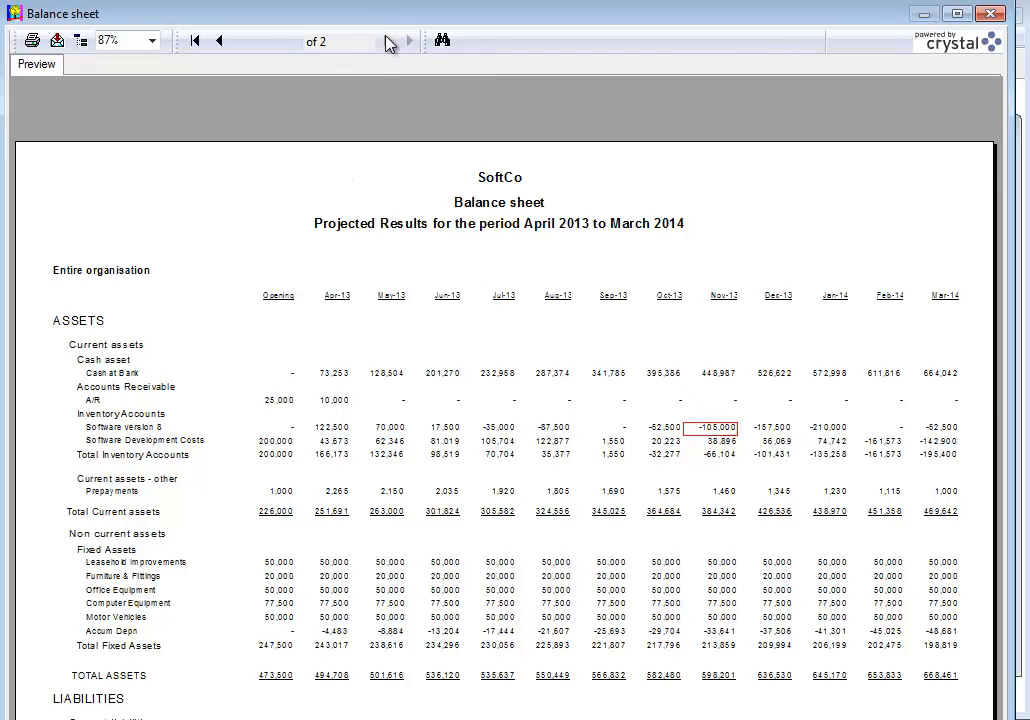
Step: Preview all three pages of the Cash flow report and close the preview
{"action": "left_click", "coordinate": [143, 455]}
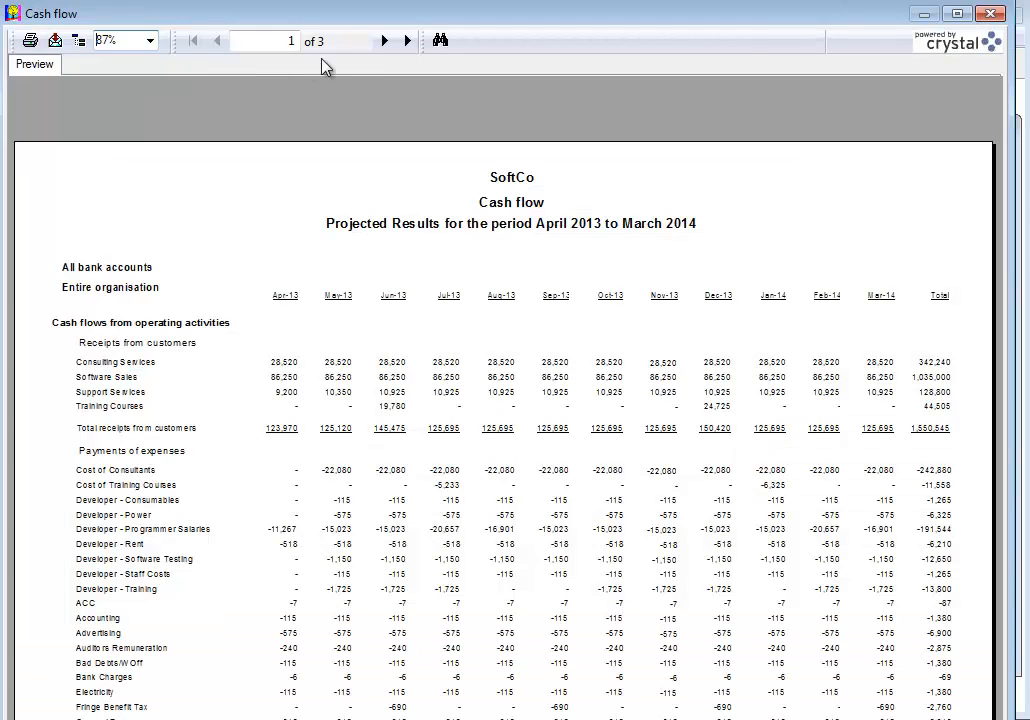
{"action": "left_click", "coordinate": [386, 44]}
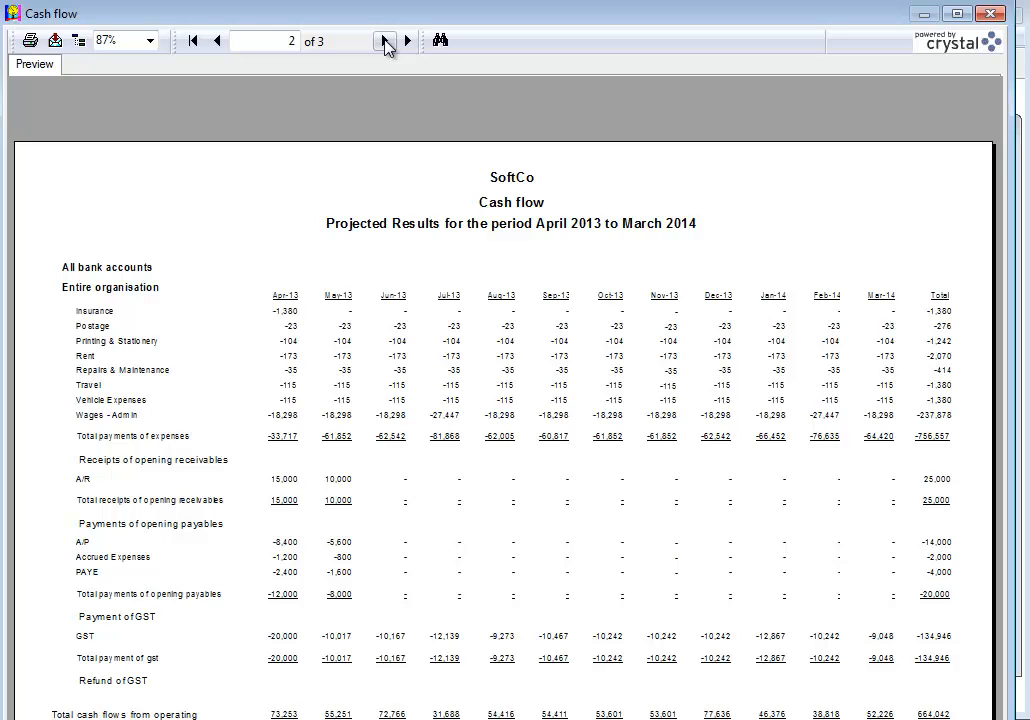
{"action": "left_click", "coordinate": [386, 44]}
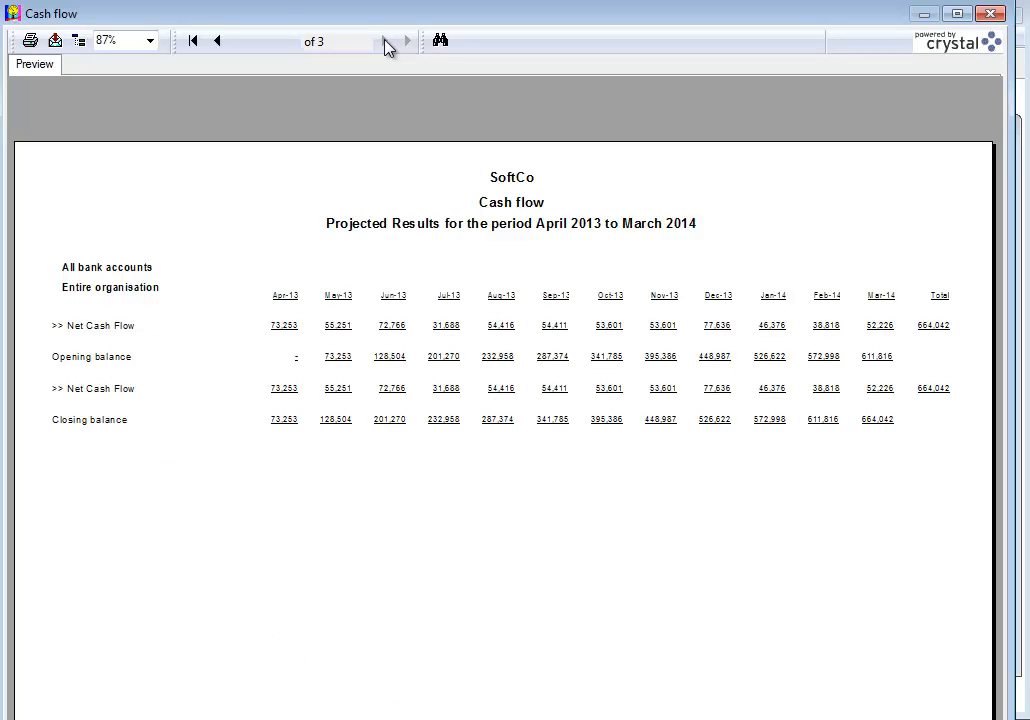
{"action": "left_click", "coordinate": [993, 15]}
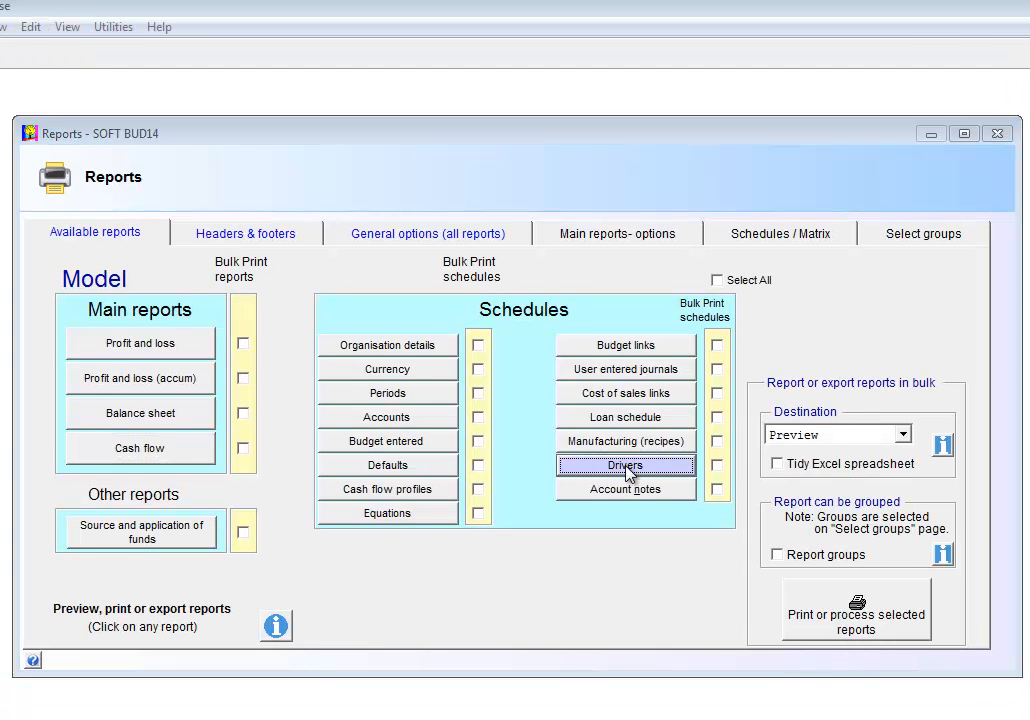
Step: Preview the Drivers schedule report
{"action": "left_click", "coordinate": [626, 466]}
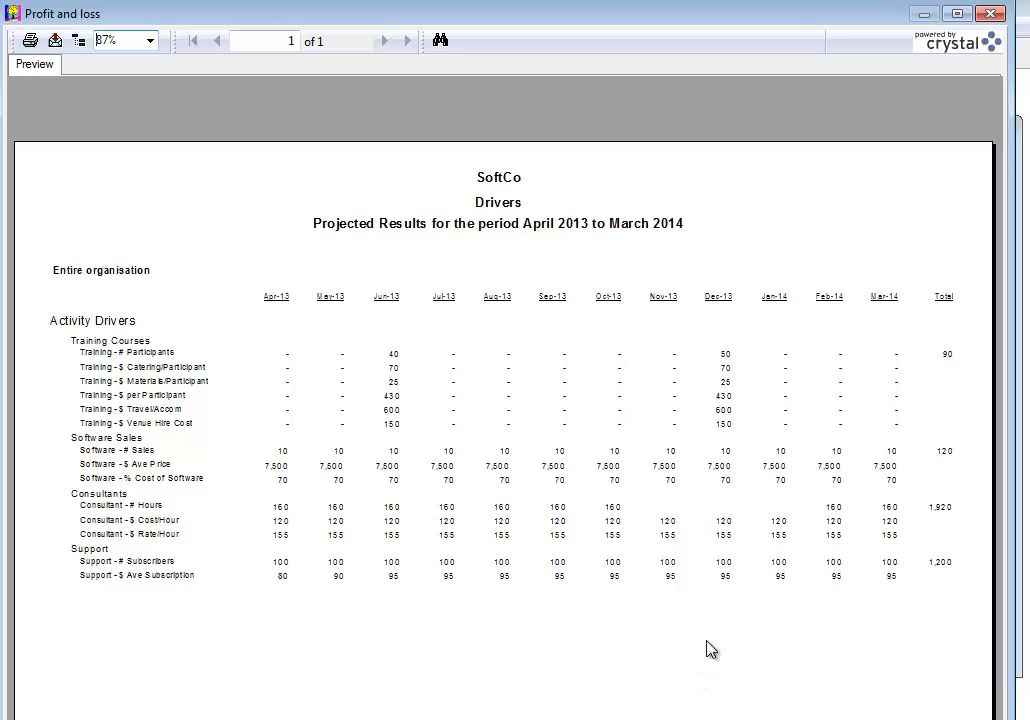
Step: Check the December average support subscription in the Drivers report, and close the preview and the budget reports
{"action": "left_click", "coordinate": [728, 578]}
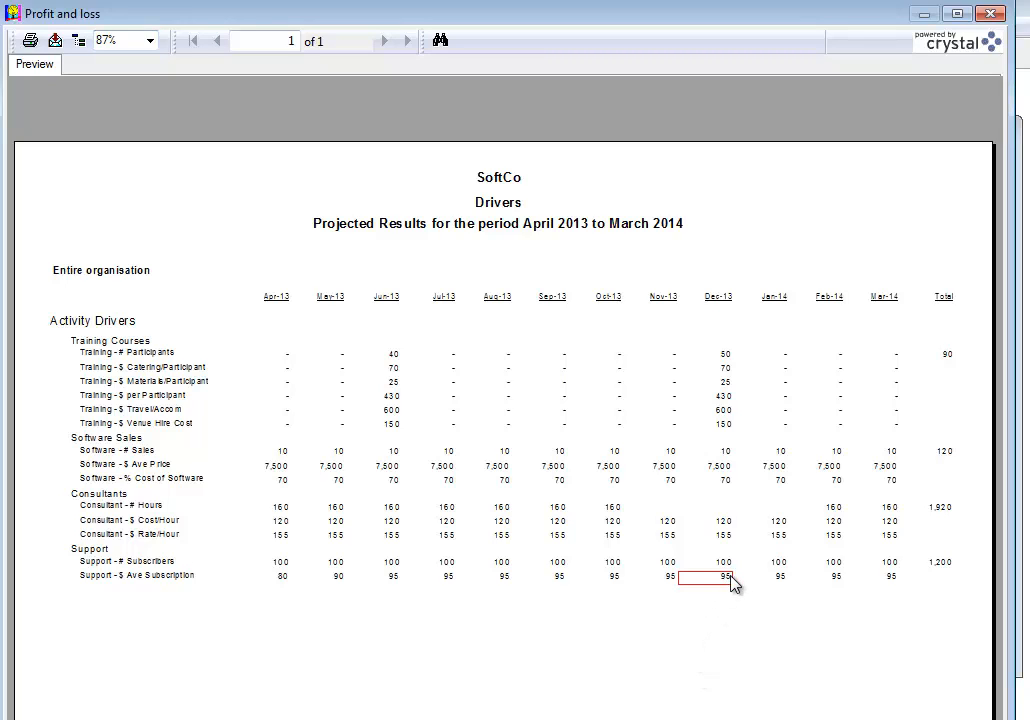
{"action": "left_click", "coordinate": [992, 15]}
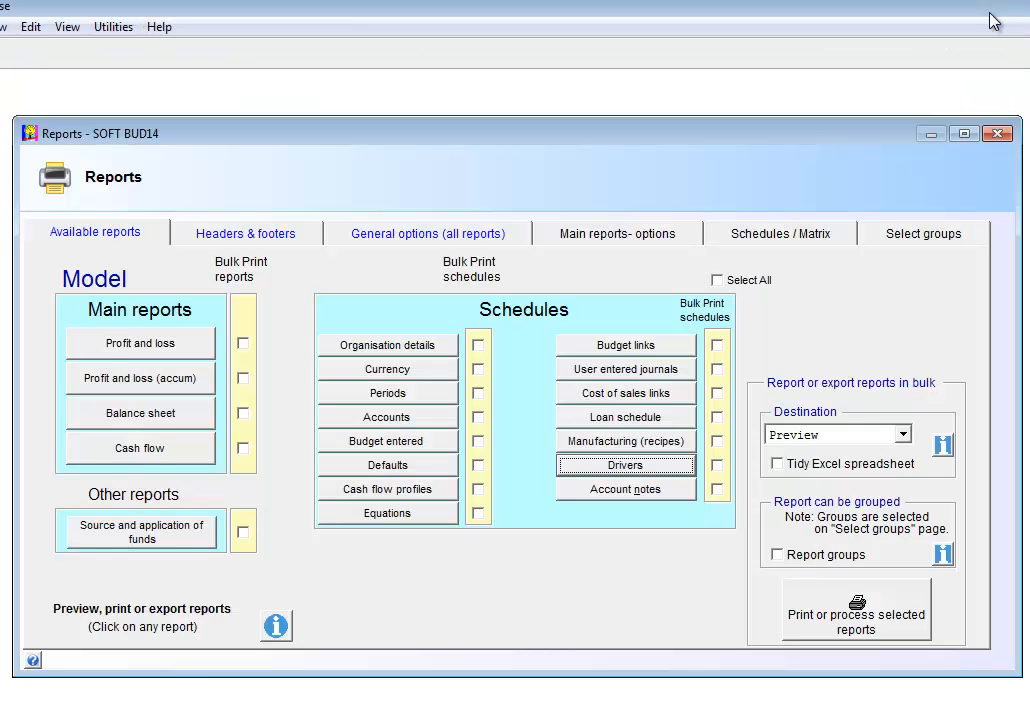
{"action": "left_click", "coordinate": [996, 134]}
Step: In the SOFT MAY13 actual reports, include Actuals then revised budget and the original-budget Actuals management report, and exclude plain Actuals
{"action": "left_click", "coordinate": [675, 466]}
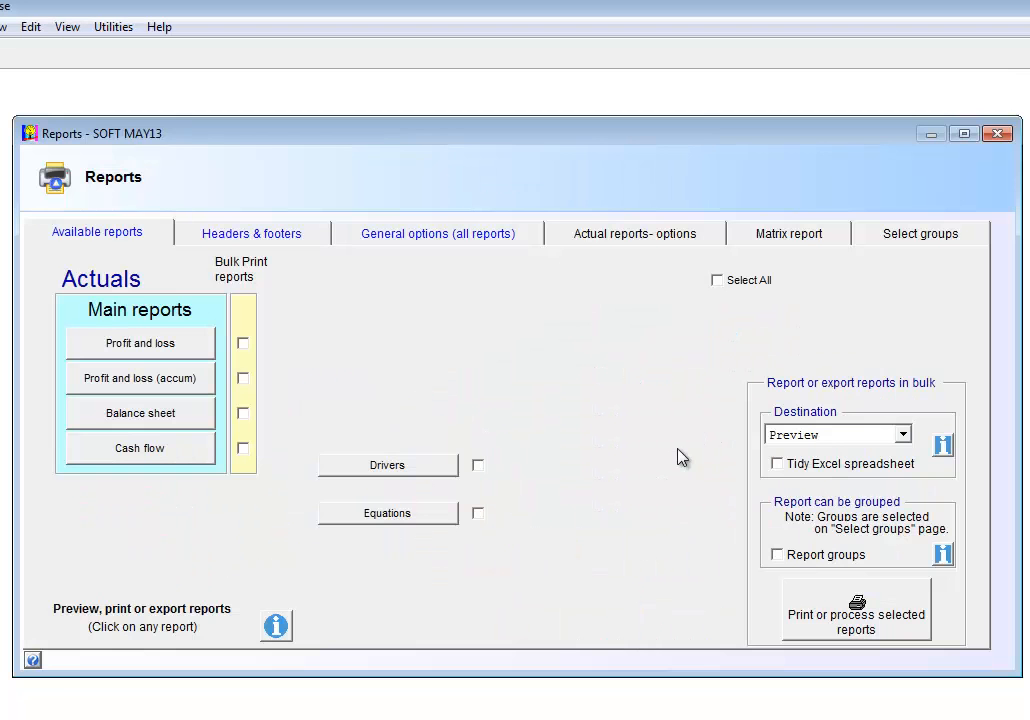
{"action": "left_click", "coordinate": [674, 237]}
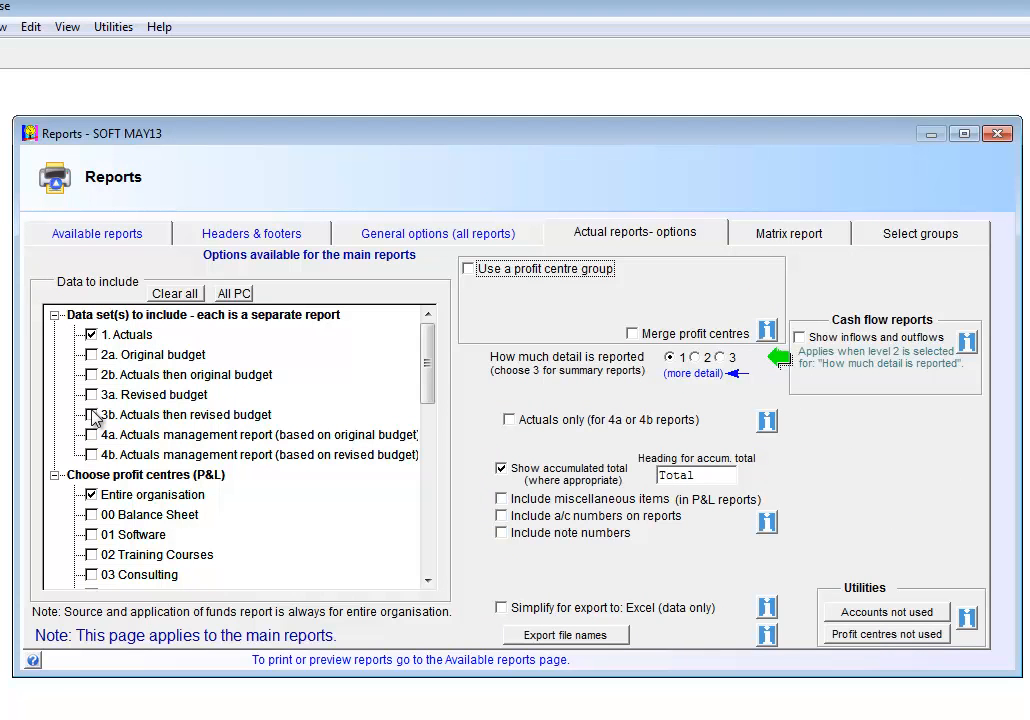
{"action": "left_click", "coordinate": [91, 435]}
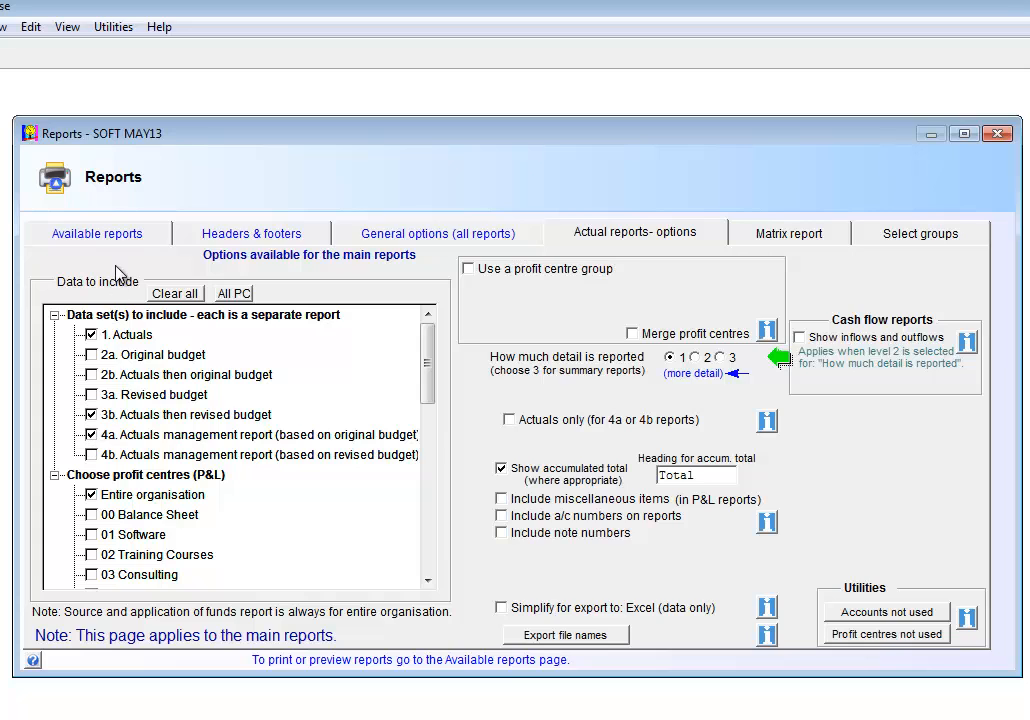
{"action": "left_click", "coordinate": [91, 335]}
{"action": "left_click", "coordinate": [122, 240]}
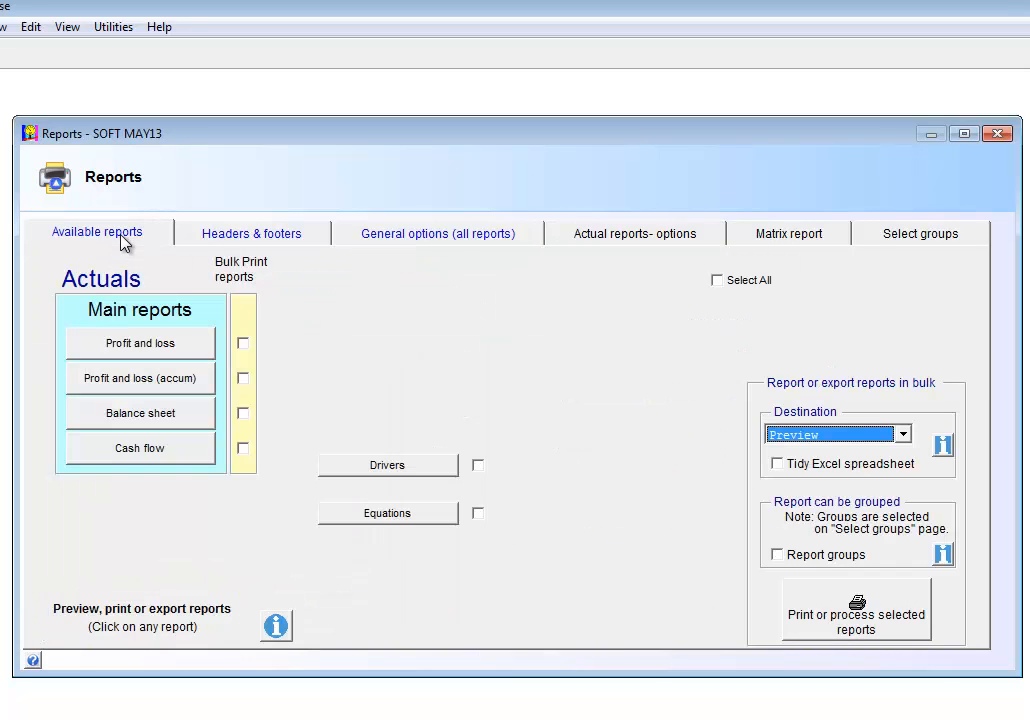
Step: Preview the first two pages of the actual Profit and loss management report against the original budget and close it
{"action": "left_click", "coordinate": [128, 347]}
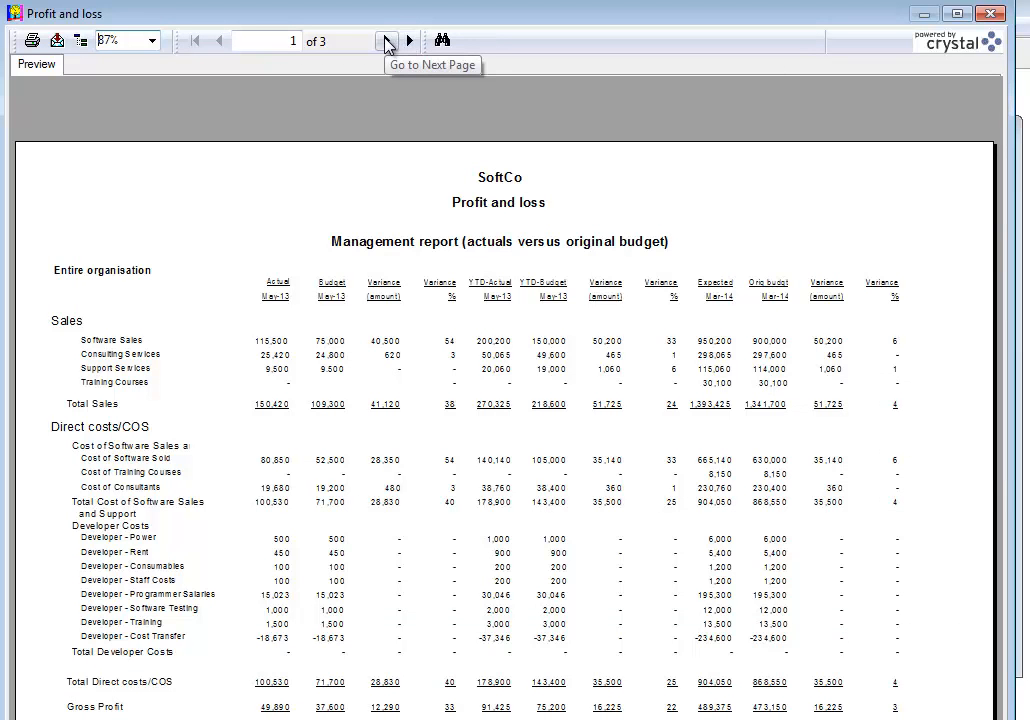
{"action": "left_click", "coordinate": [387, 42]}
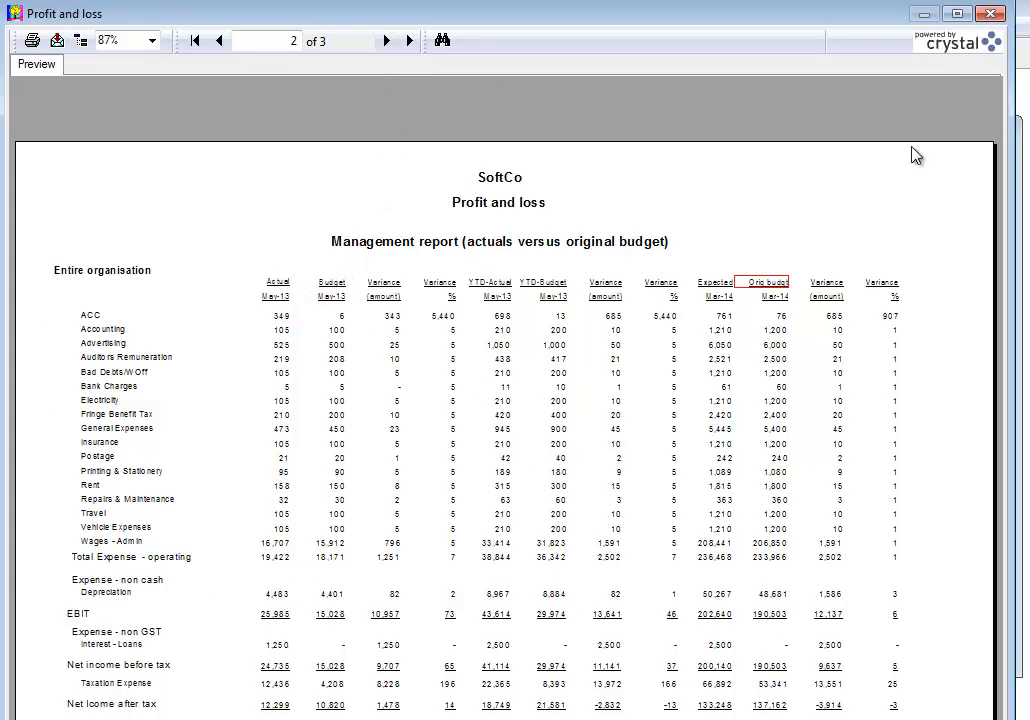
{"action": "left_click", "coordinate": [998, 18]}
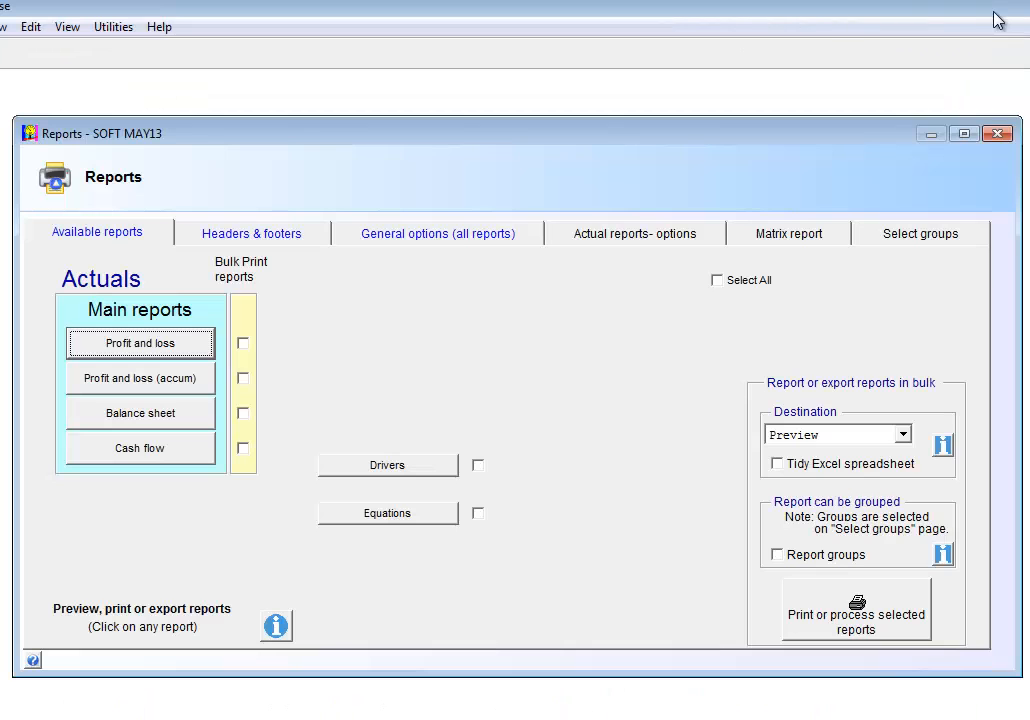
Step: Preview the Drivers report as actuals then forecast and as a management report, checking the budget, actual, year-to-date, next-period and expected columns, and close the reports
{"action": "left_click", "coordinate": [388, 466]}
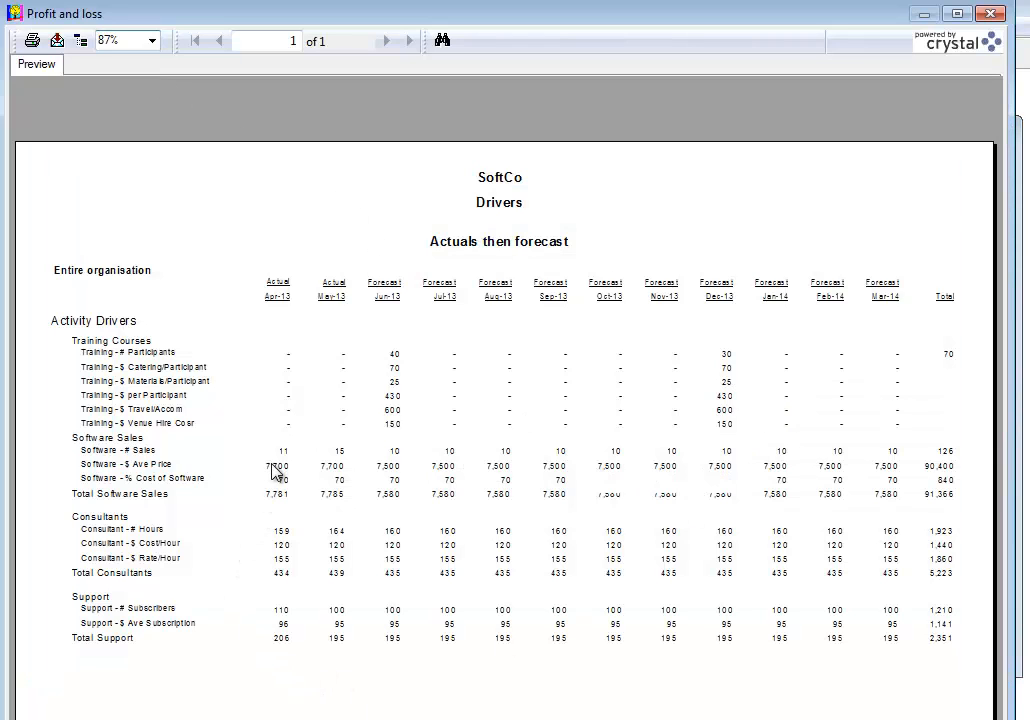
{"action": "left_click", "coordinate": [990, 14]}
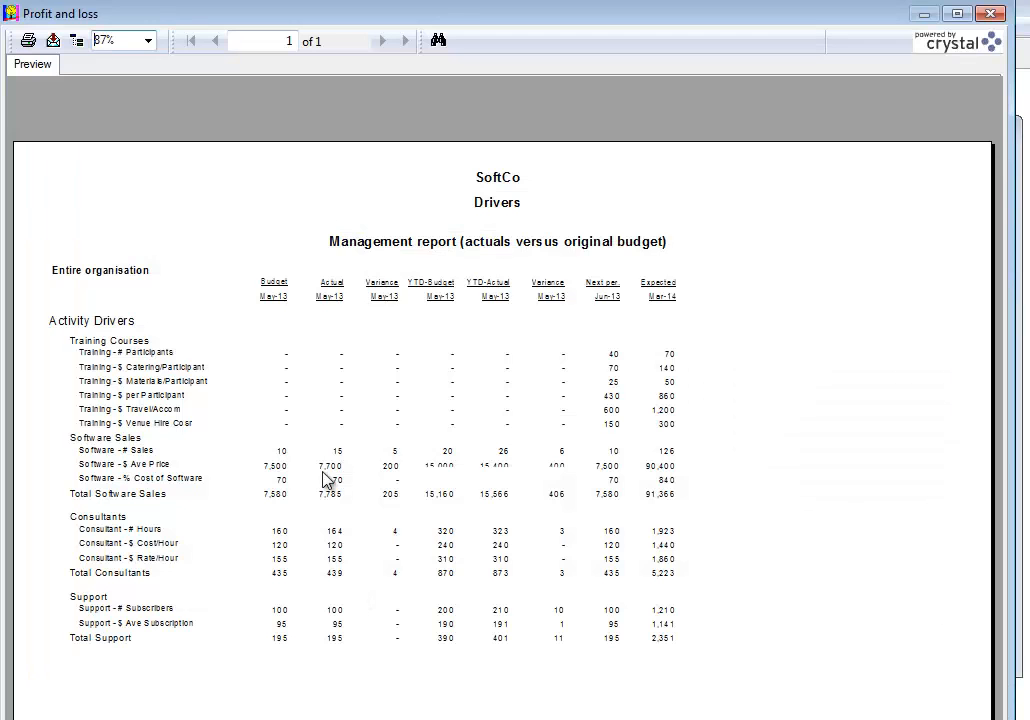
{"action": "left_click", "coordinate": [283, 282]}
{"action": "left_click", "coordinate": [322, 286]}
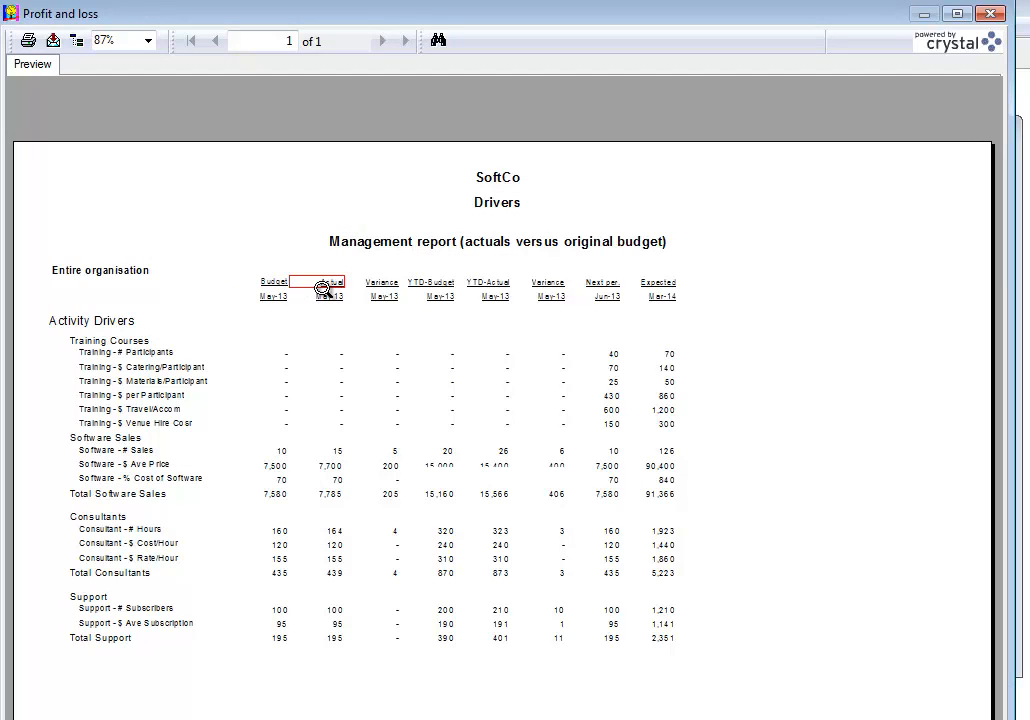
{"action": "left_click", "coordinate": [433, 287]}
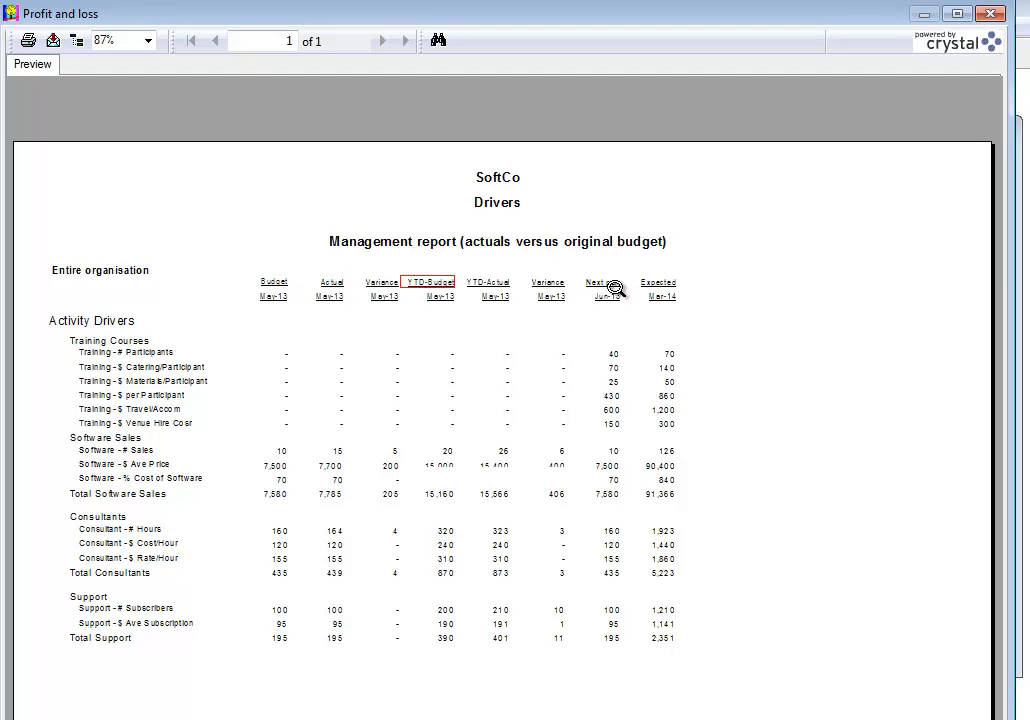
{"action": "left_click", "coordinate": [613, 290]}
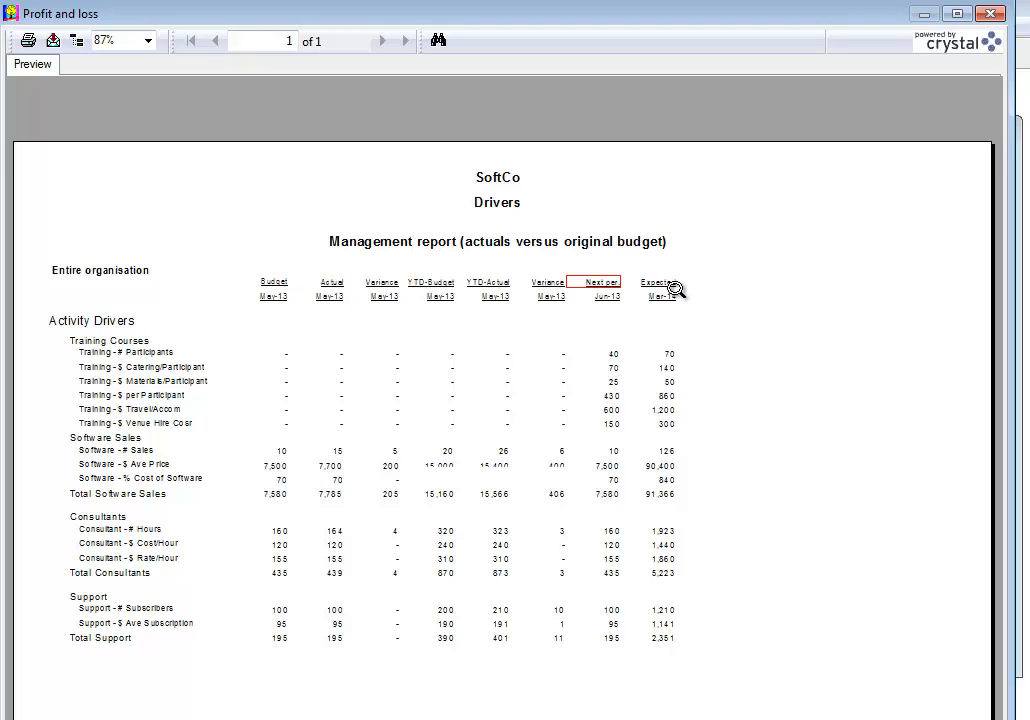
{"action": "left_click", "coordinate": [677, 290]}
{"action": "left_click", "coordinate": [990, 13]}
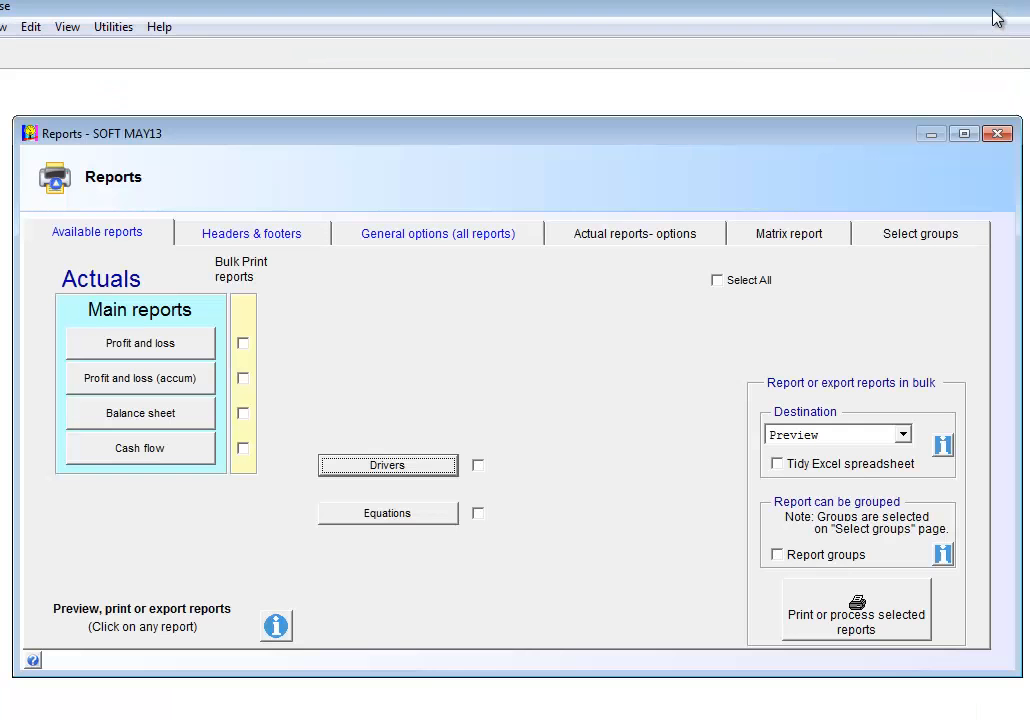
{"action": "left_click", "coordinate": [997, 134]}
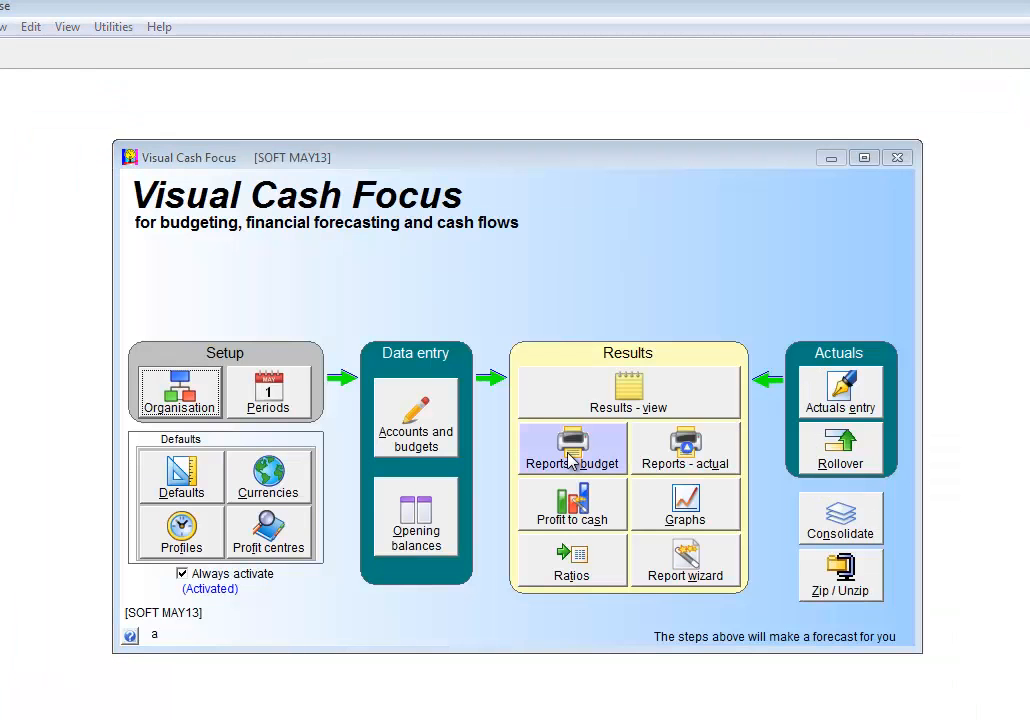
Step: Preview both pages of the SOFT MAY13 budget Profit and loss report, checking the months Jun-13 to May-14, and close the budget reports
{"action": "left_click", "coordinate": [571, 458]}
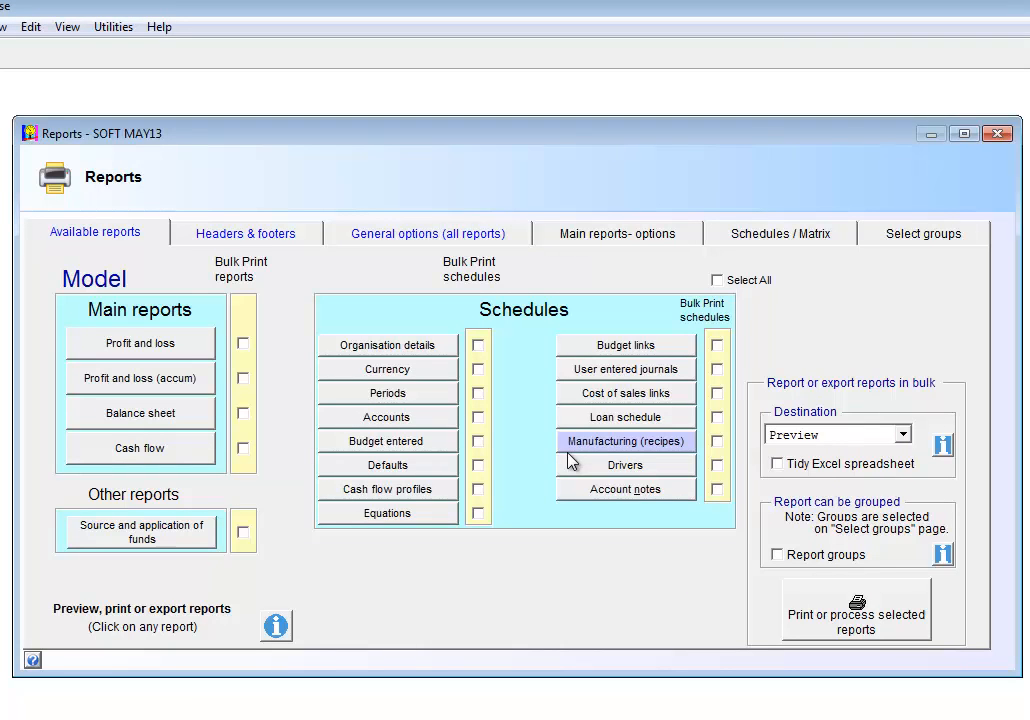
{"action": "left_click", "coordinate": [150, 343]}
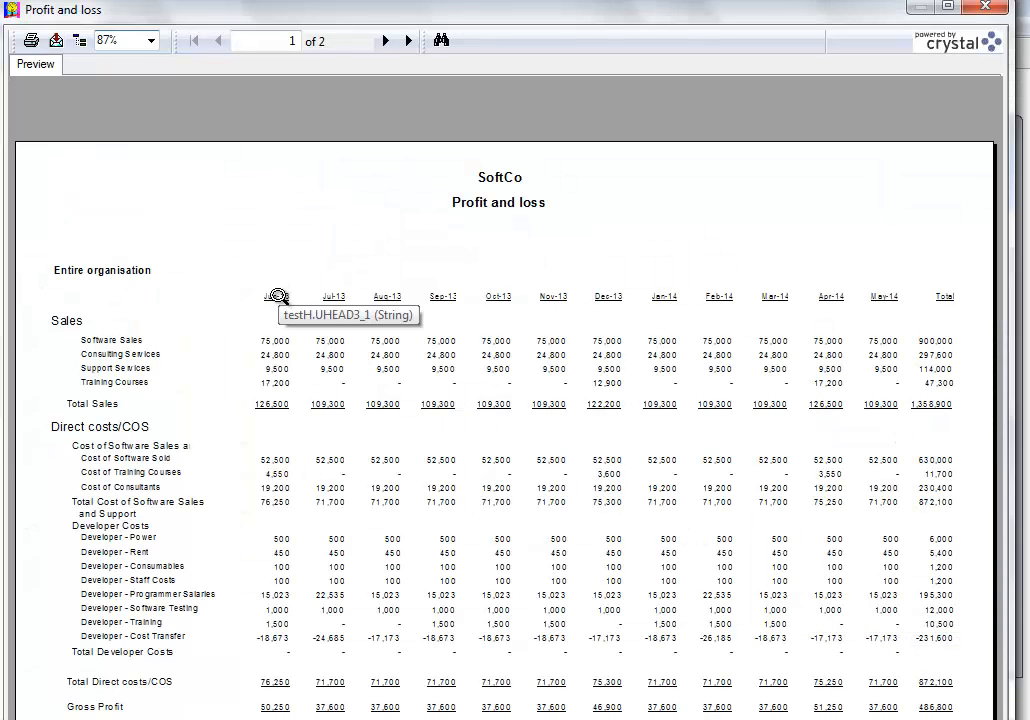
{"action": "left_click", "coordinate": [278, 296]}
{"action": "left_click", "coordinate": [333, 297]}
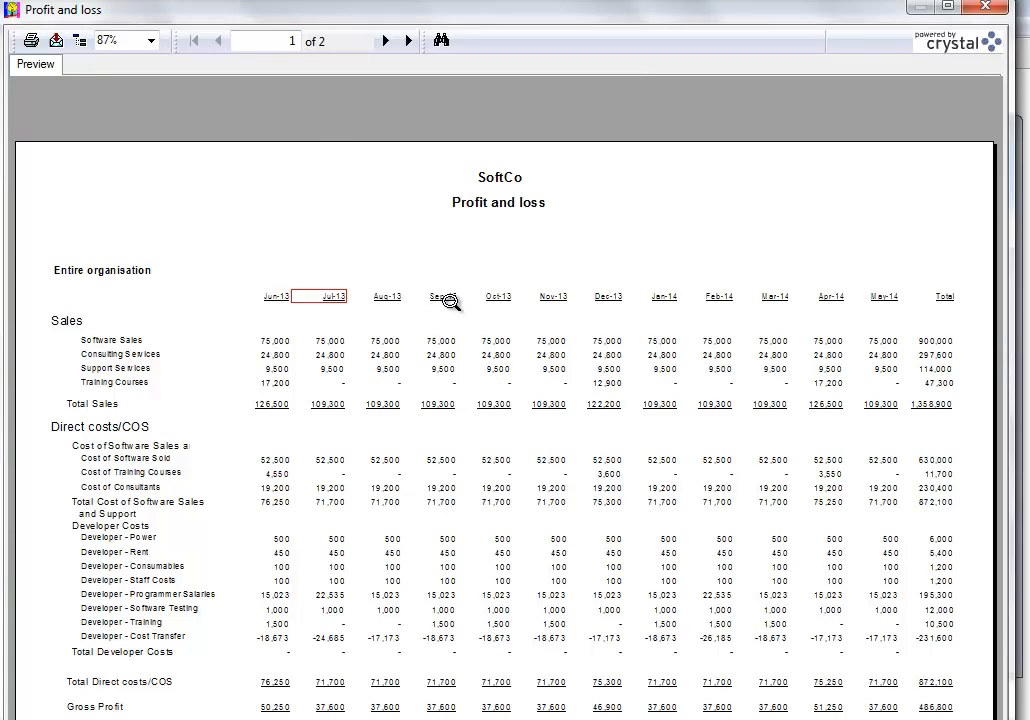
{"action": "left_click", "coordinate": [445, 298]}
{"action": "left_click", "coordinate": [717, 297]}
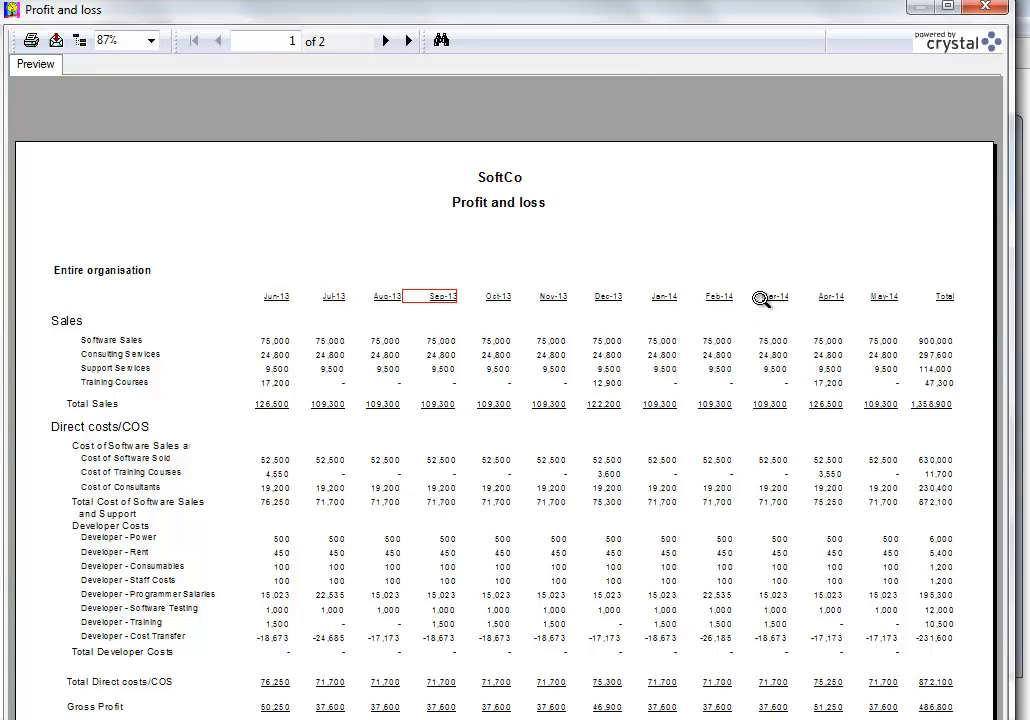
{"action": "left_click", "coordinate": [885, 297]}
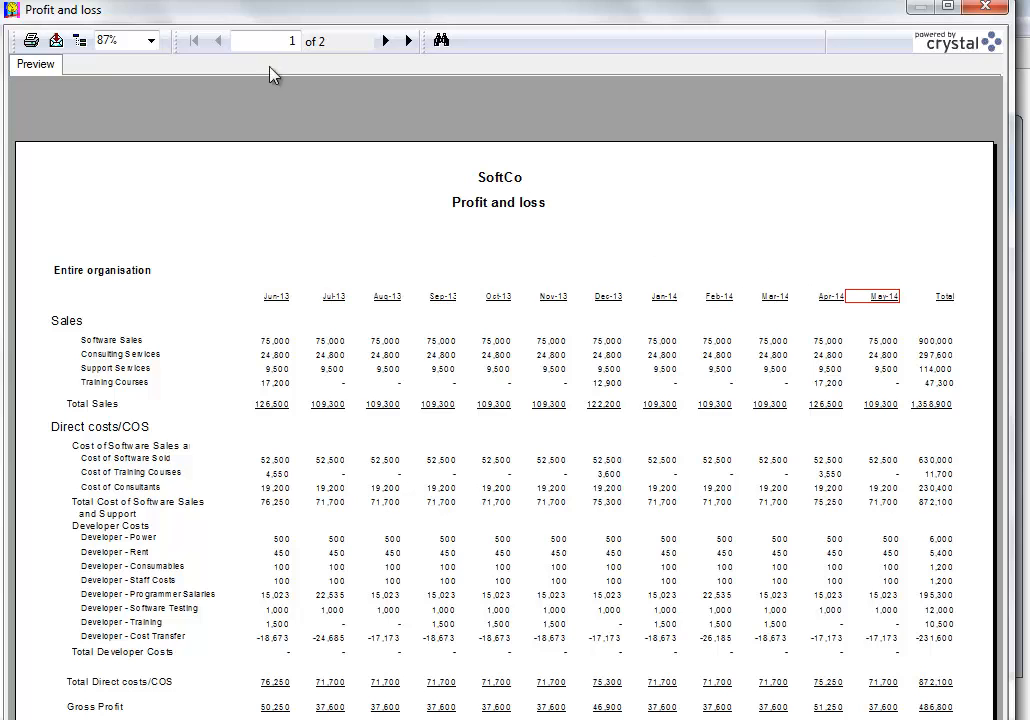
{"action": "left_click", "coordinate": [386, 42]}
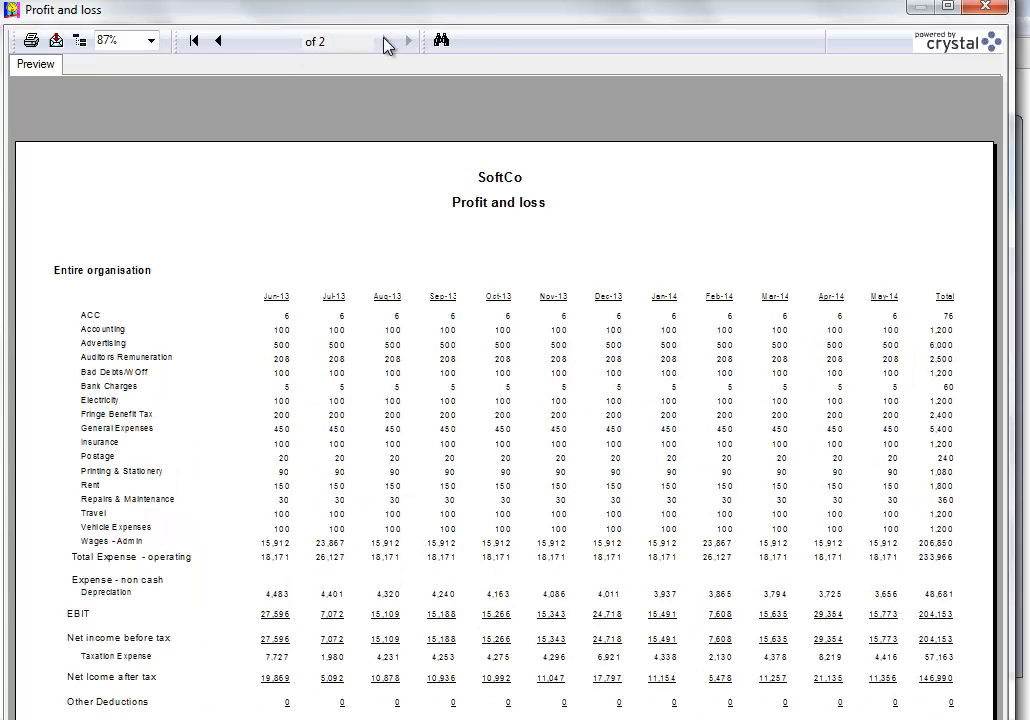
{"action": "left_click", "coordinate": [986, 7]}
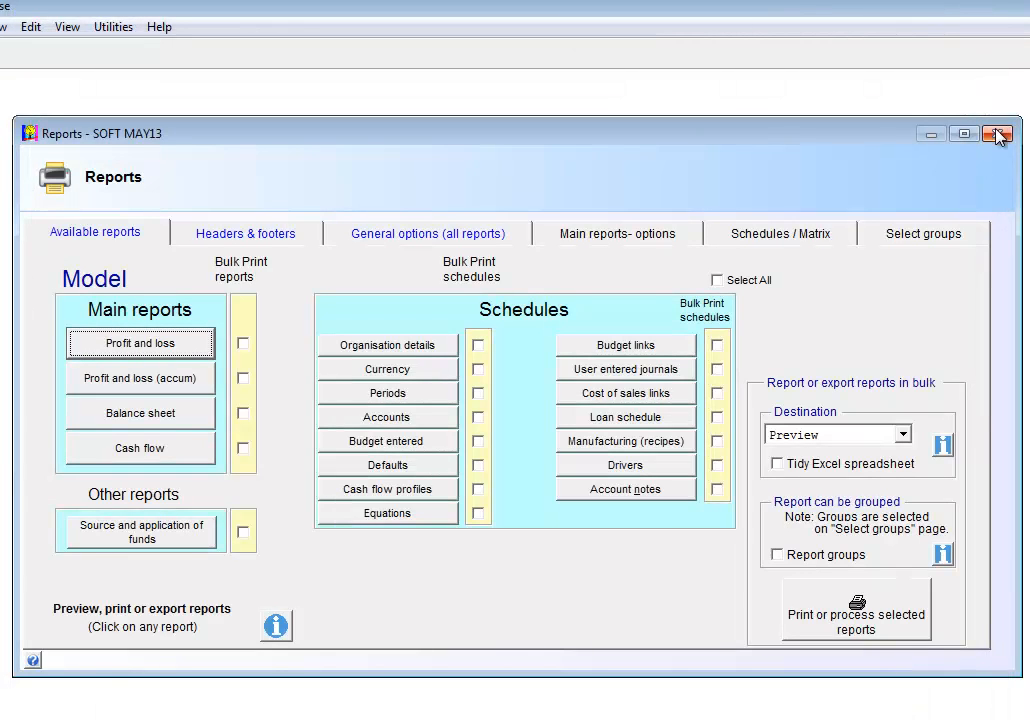
{"action": "left_click", "coordinate": [997, 133]}
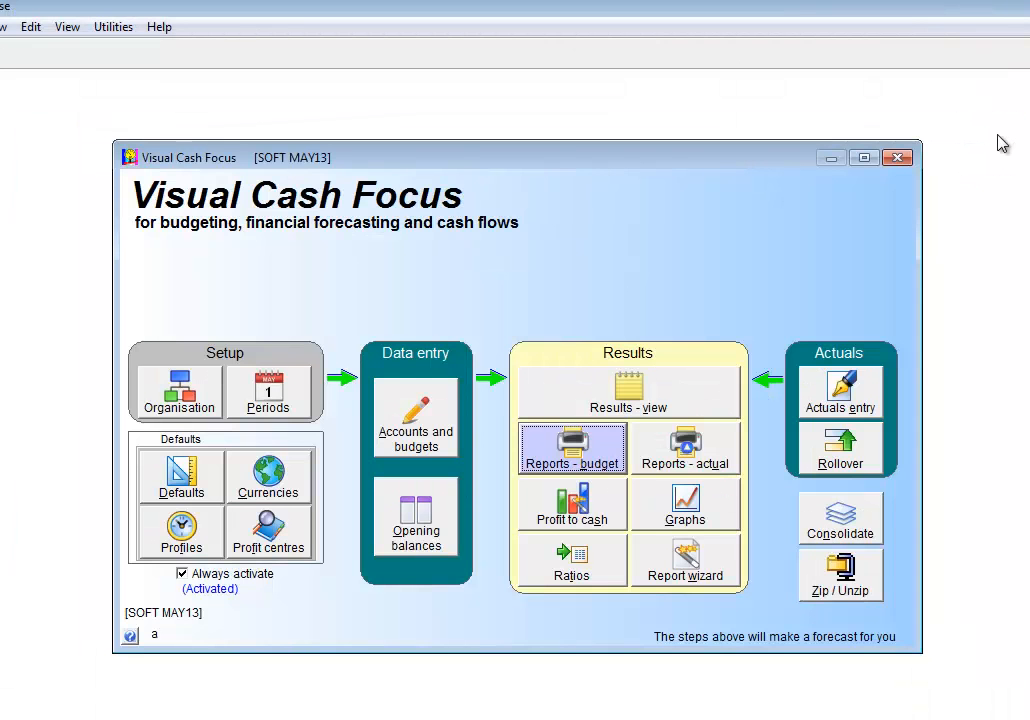